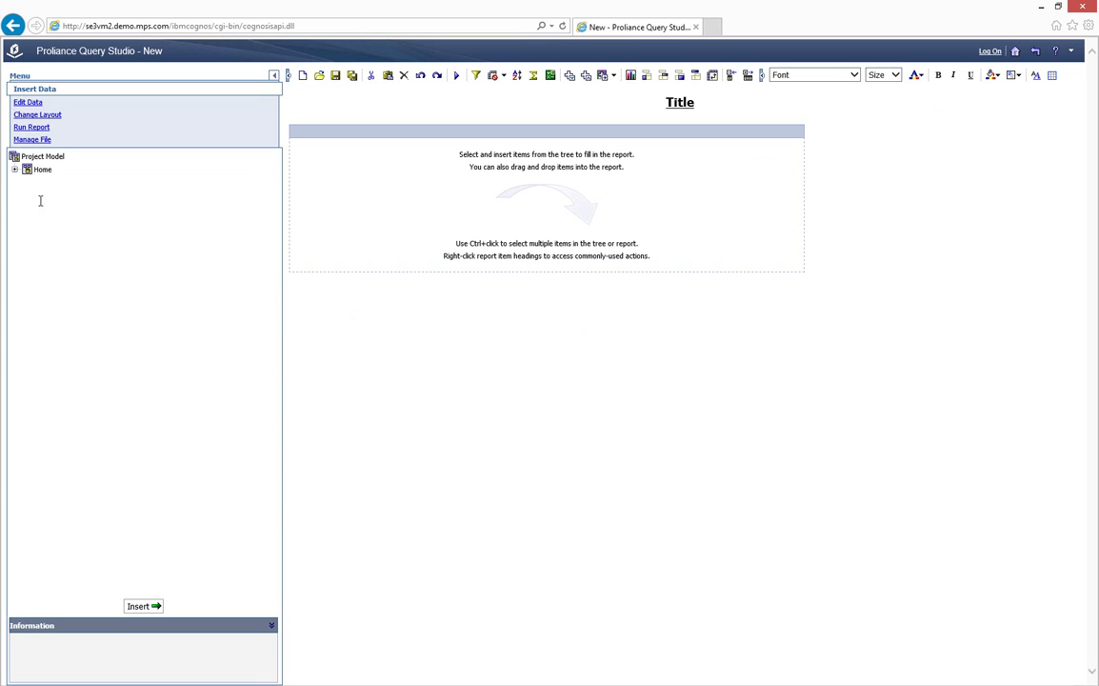
Open the RFIs [Main] > [General] fields under Home > Applications > Office Management.
{"action": "left_click", "coordinate": [14, 170]}
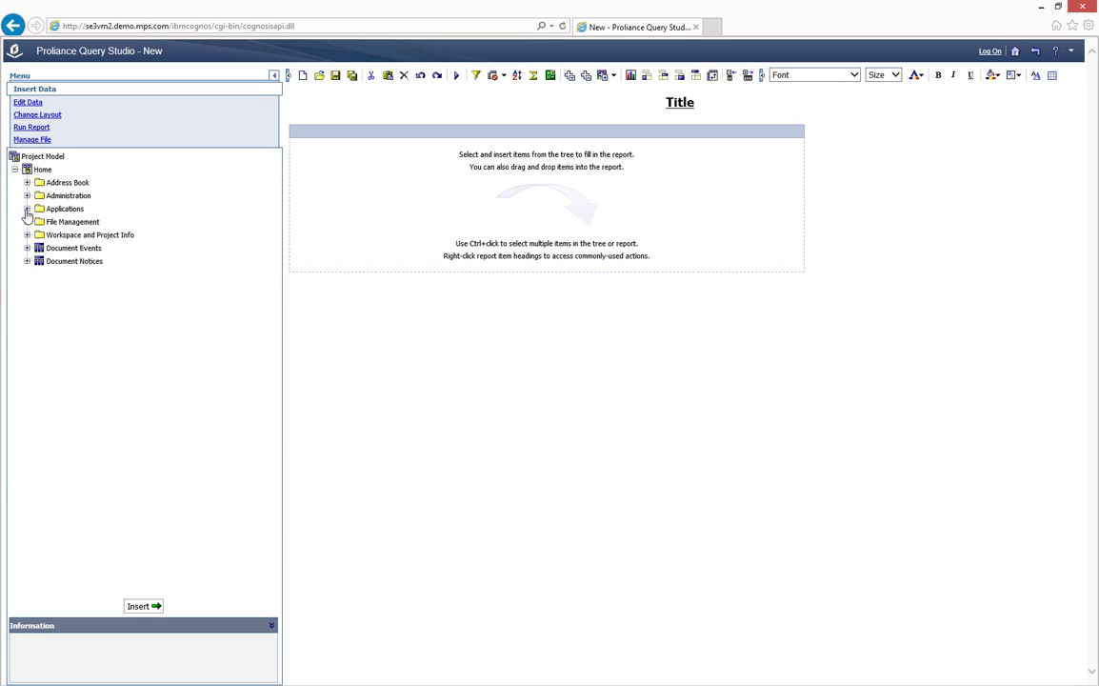
{"action": "left_click", "coordinate": [26, 209]}
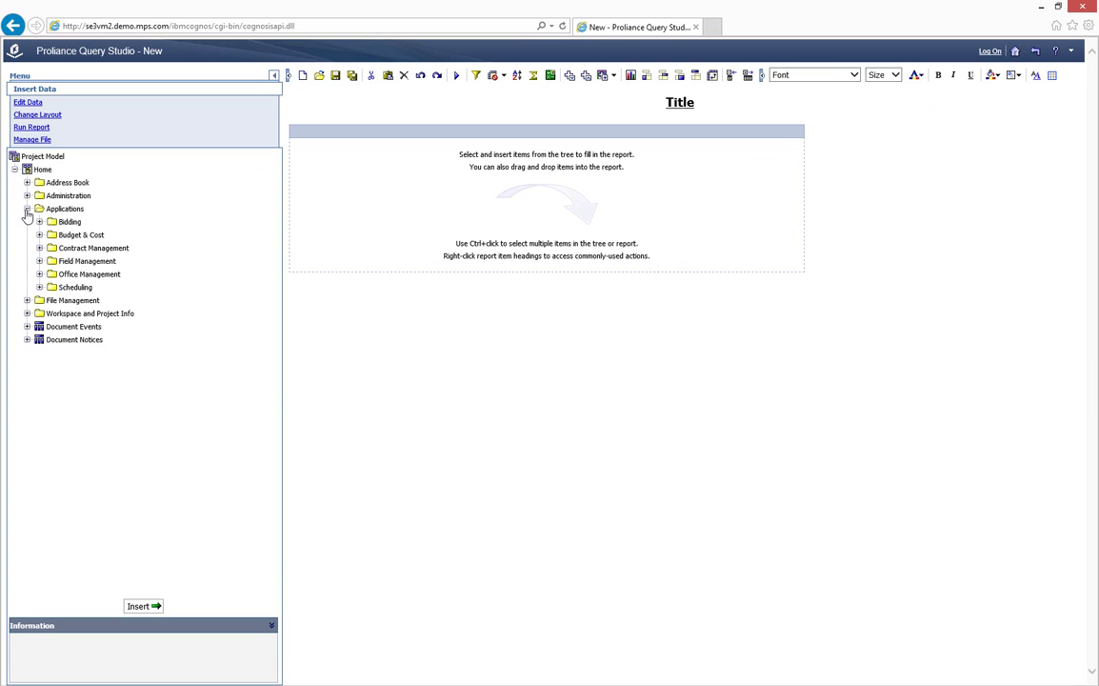
{"action": "left_click", "coordinate": [39, 274]}
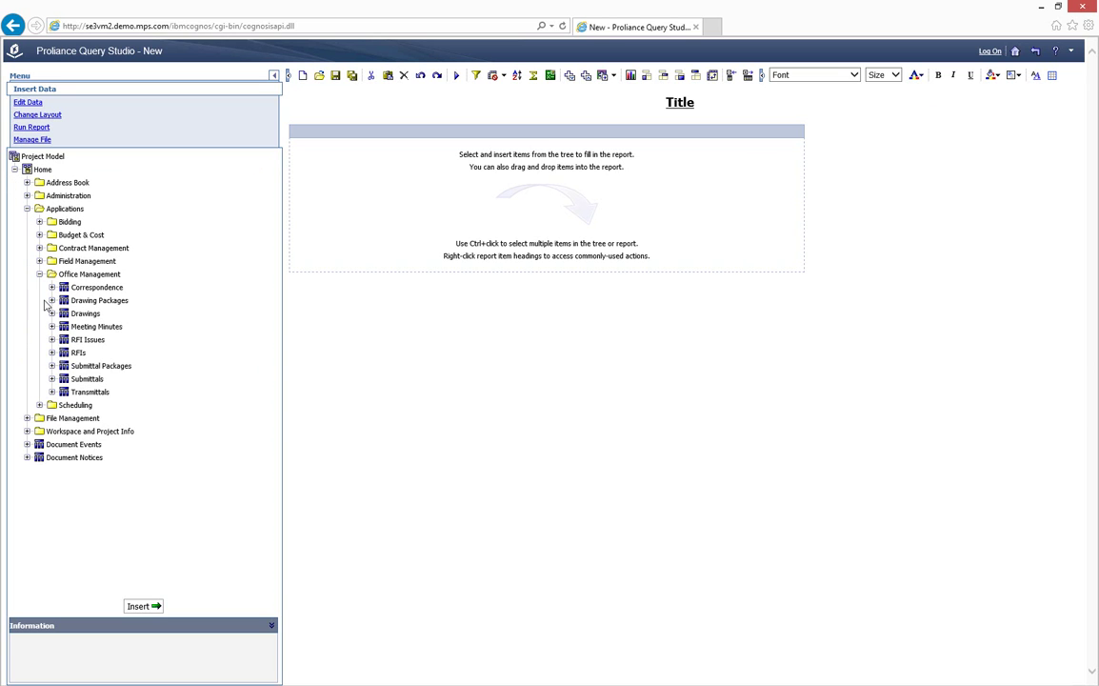
{"action": "left_click", "coordinate": [52, 353]}
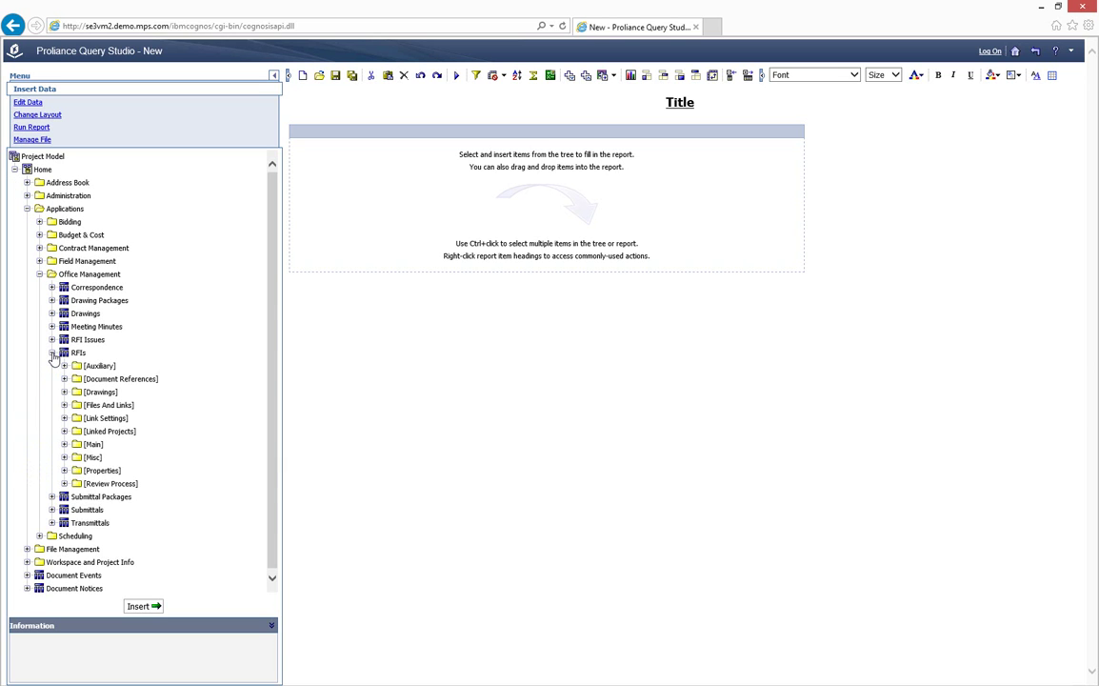
{"action": "left_click", "coordinate": [64, 444]}
{"action": "left_click", "coordinate": [76, 536]}
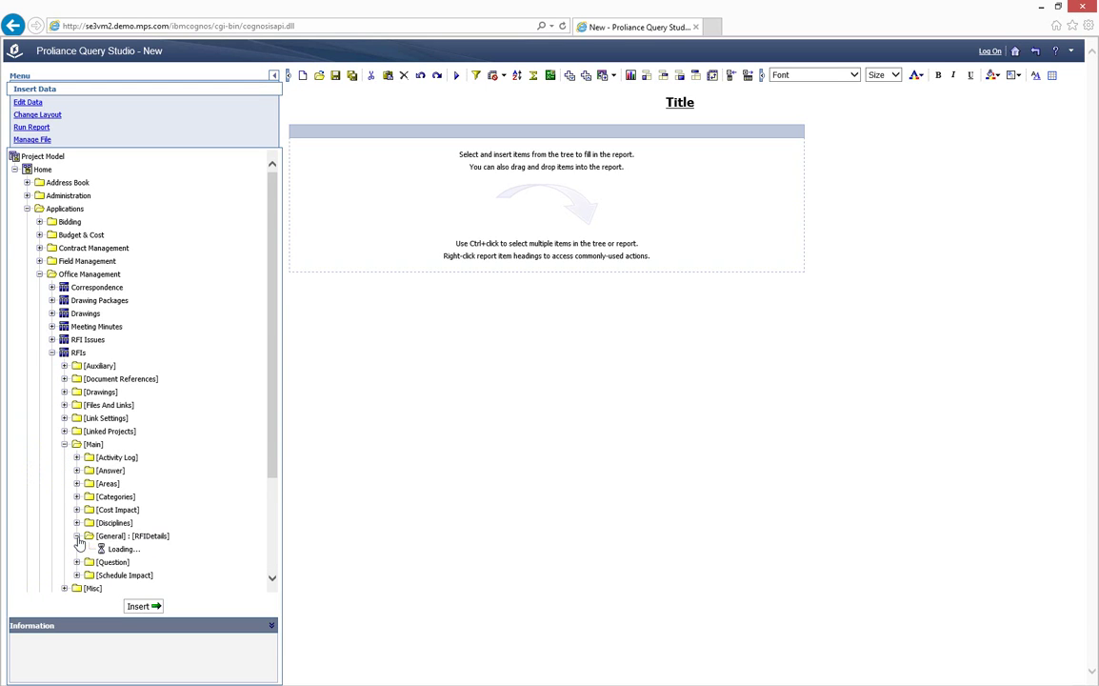
{"action": "scroll", "coordinate": [246, 390], "scroll_direction": "down", "scroll_amount": 3}
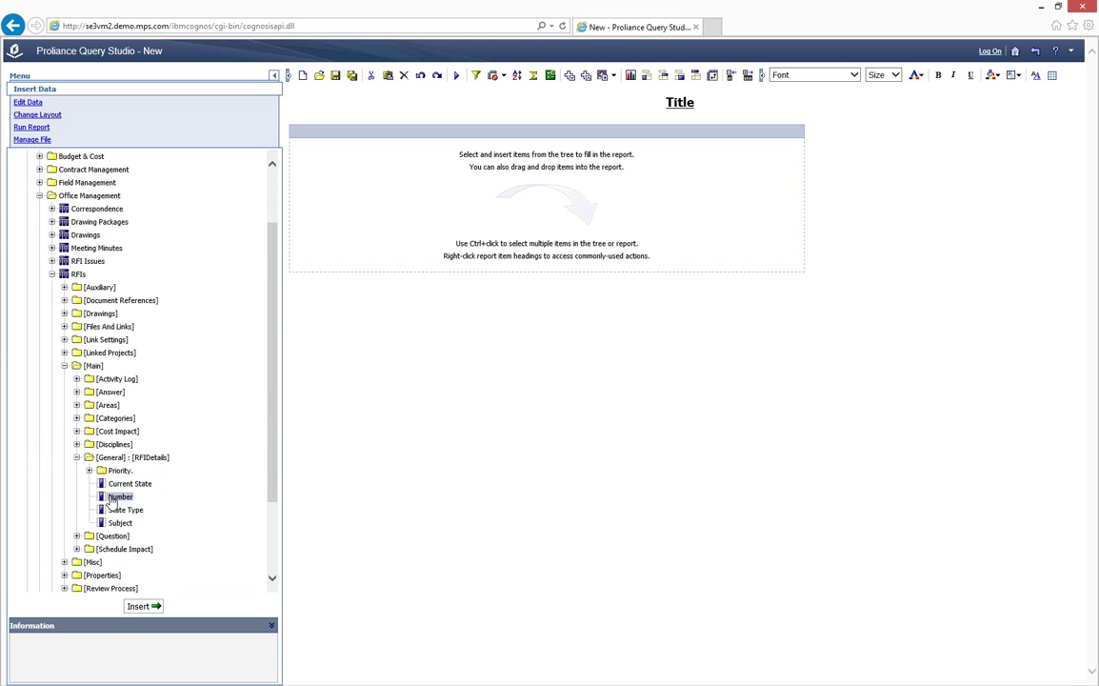
Add Number, Subject and Current State as report columns.
{"action": "left_click_drag", "start_coordinate": [112, 502], "coordinate": [324, 233]}
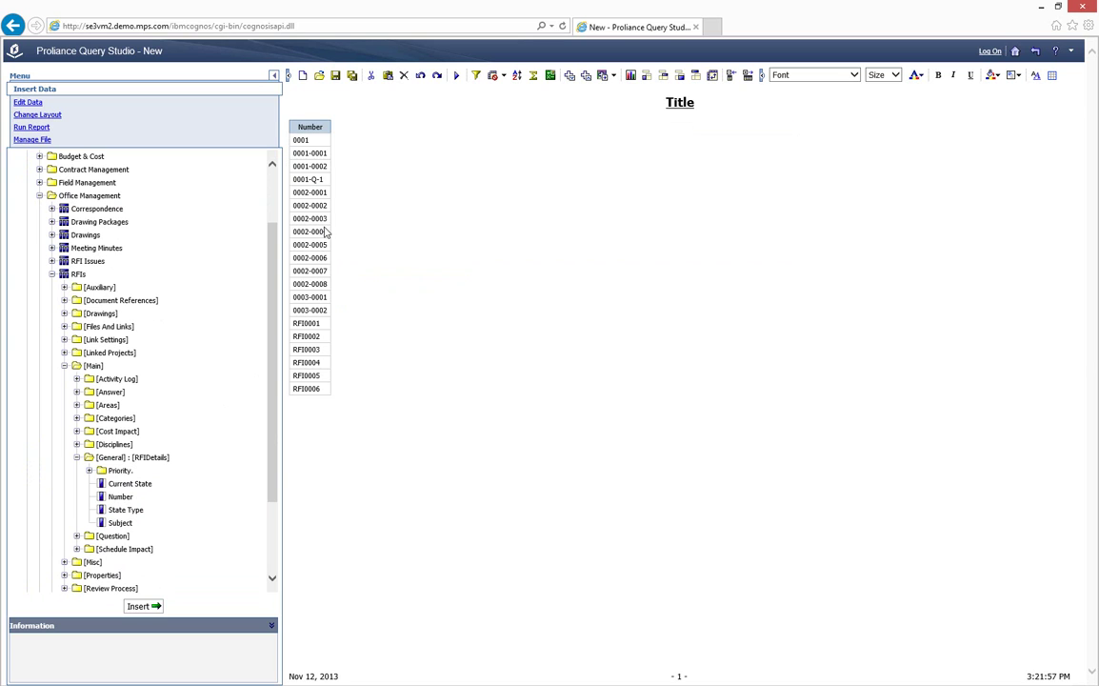
{"action": "left_click", "coordinate": [120, 522]}
{"action": "left_click_drag", "start_coordinate": [120, 522], "coordinate": [336, 361]}
{"action": "left_click_drag", "start_coordinate": [129, 483], "coordinate": [573, 317]}
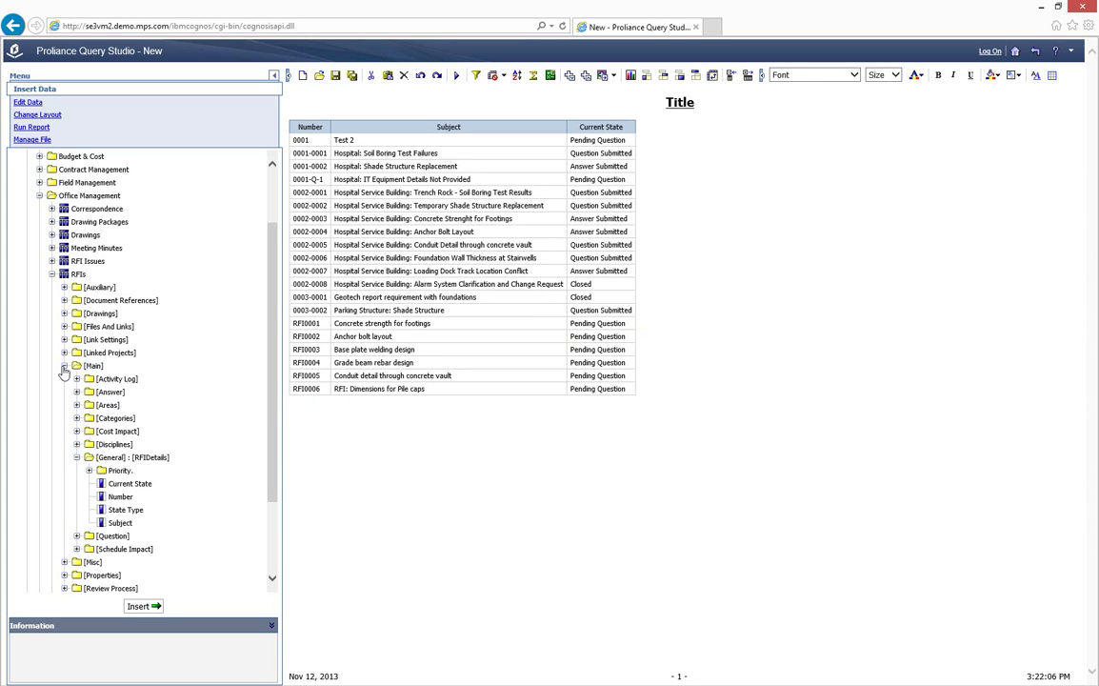
Add the MPSAccountTitle field from [Auxiliary] as a report column.
{"action": "left_click", "coordinate": [64, 287]}
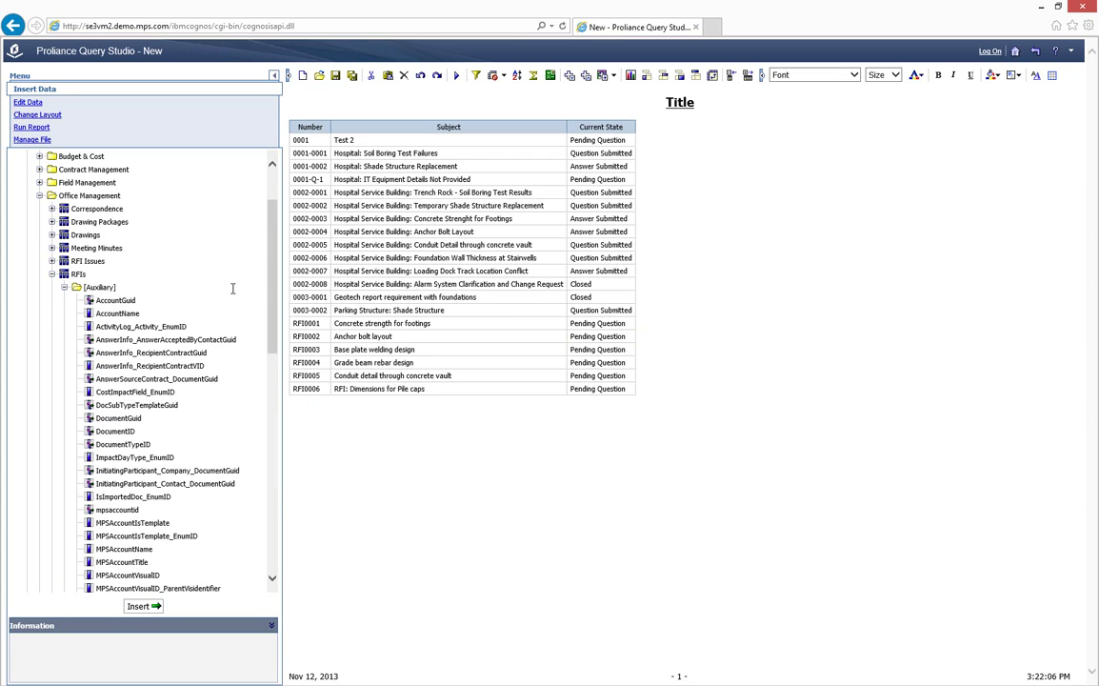
{"action": "left_click_drag", "start_coordinate": [271, 291], "coordinate": [275, 351]}
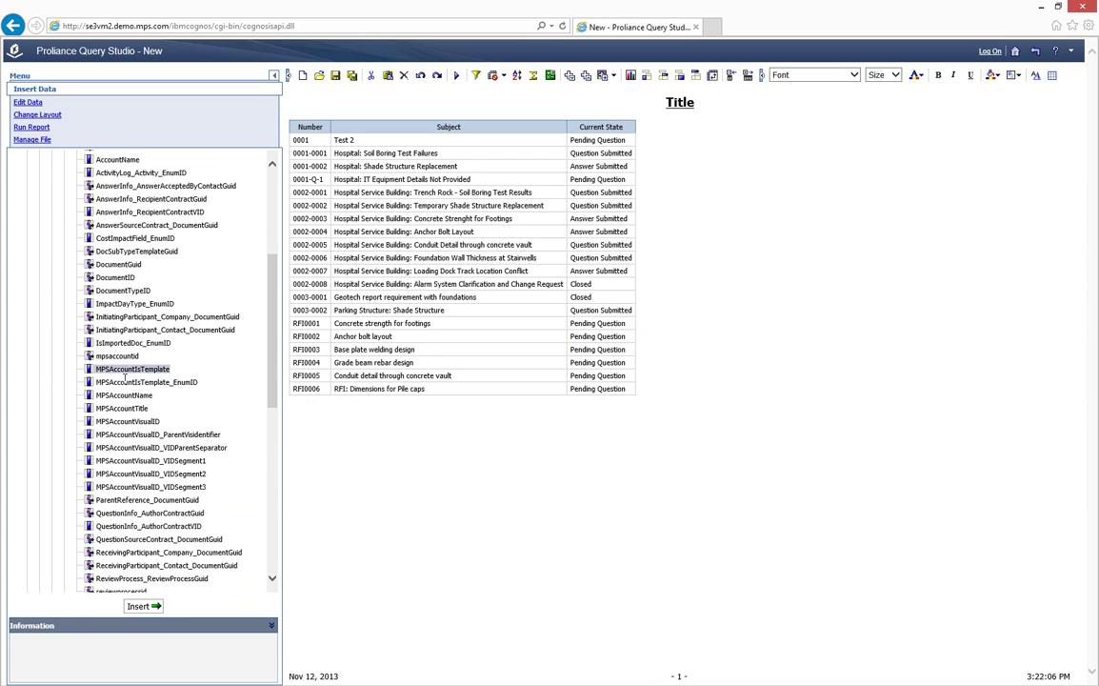
{"action": "left_click_drag", "start_coordinate": [122, 408], "coordinate": [637, 326]}
Filter the MPSAccountTitle column to keep only Hospital Campus.
{"action": "left_click", "coordinate": [682, 130]}
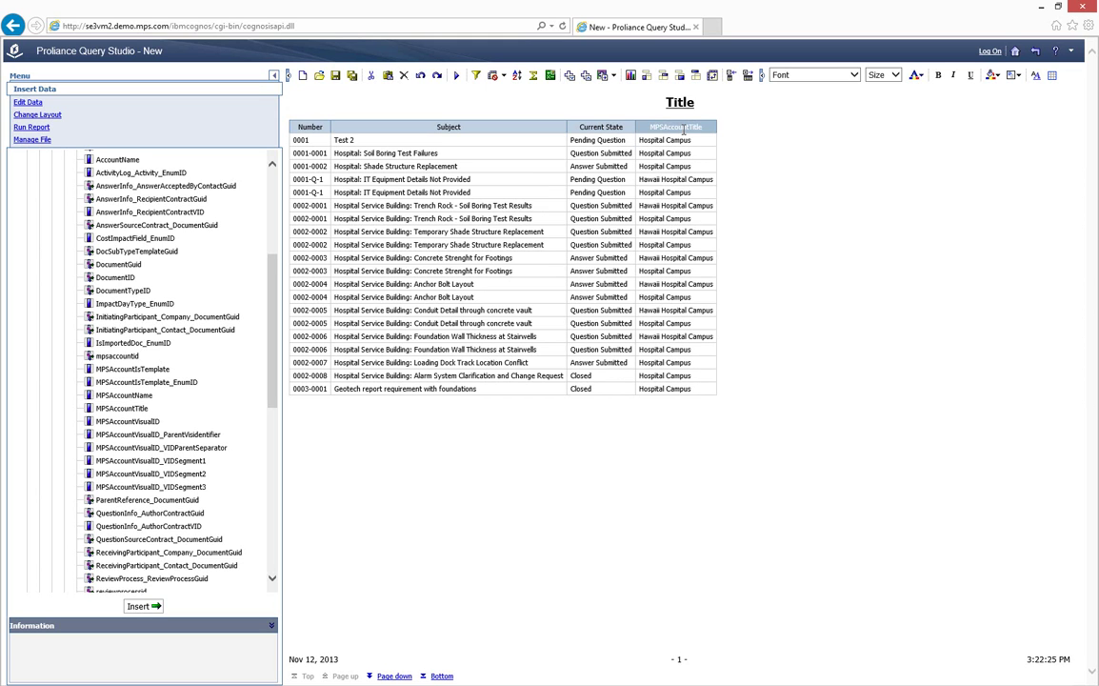
{"action": "right_click", "coordinate": [682, 131]}
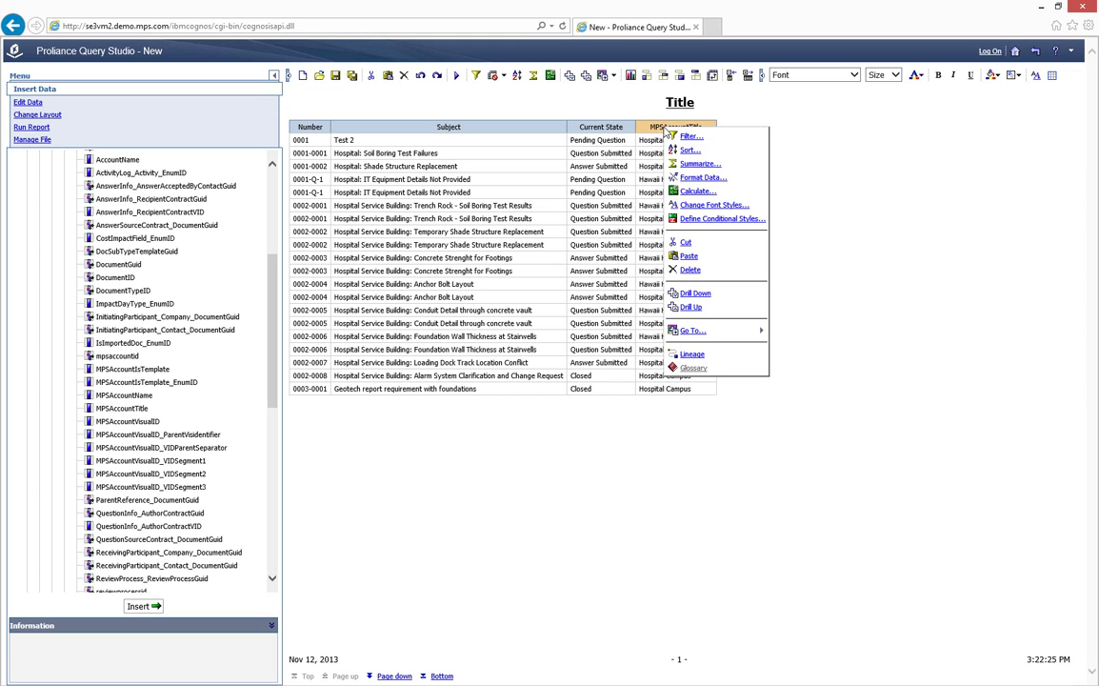
{"action": "left_click", "coordinate": [691, 137]}
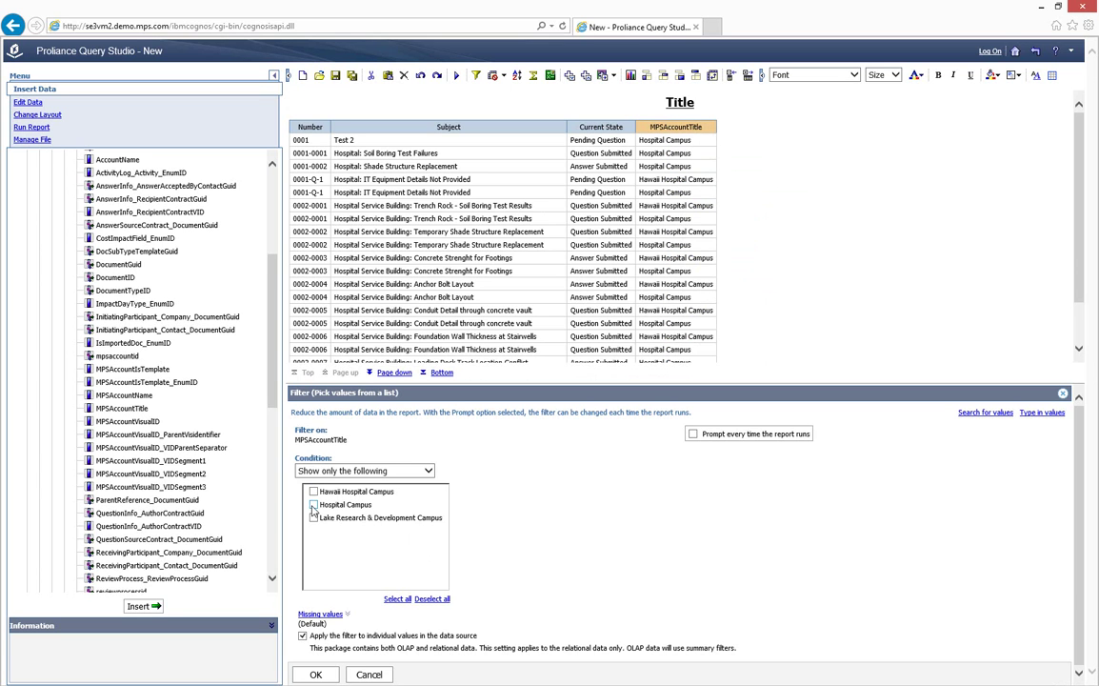
{"action": "left_click", "coordinate": [316, 674]}
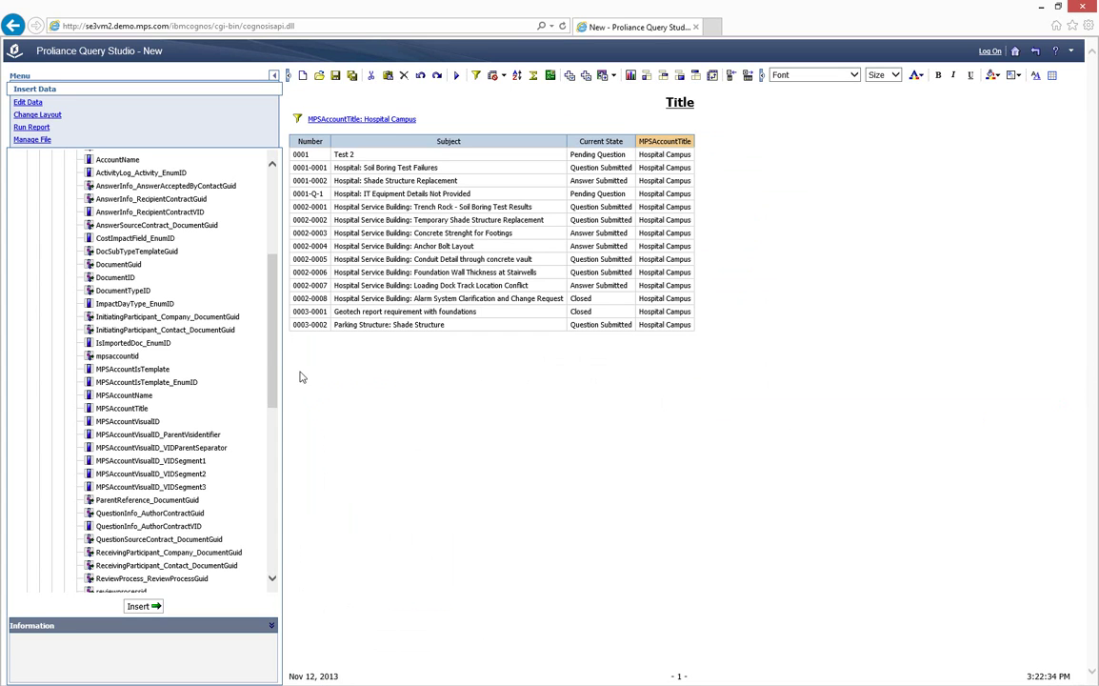
Insert Cost Impact as the leading column and group the RFIs into No and Yes.
{"action": "scroll", "coordinate": [273, 349], "scroll_direction": "up", "scroll_amount": 3}
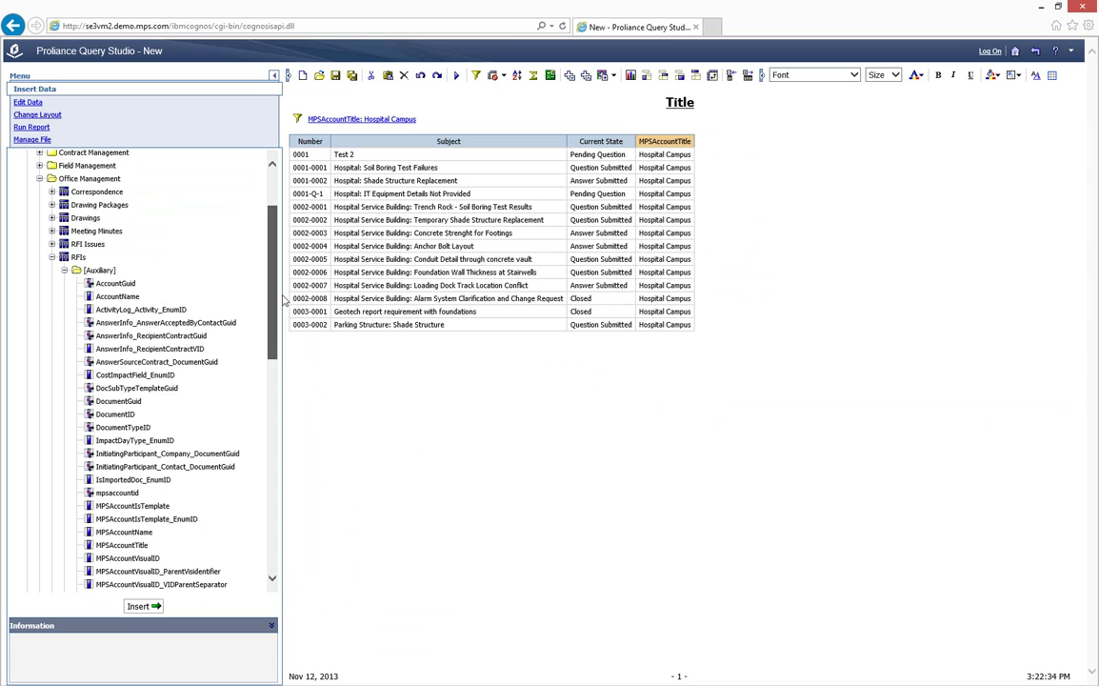
{"action": "left_click", "coordinate": [65, 270]}
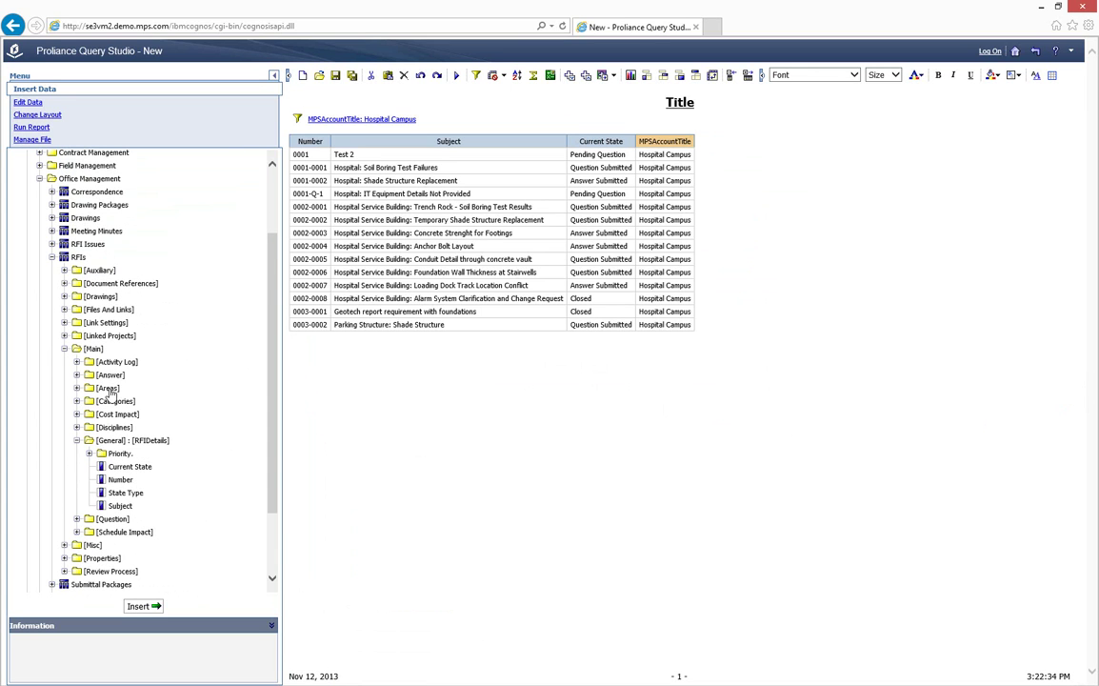
{"action": "left_click", "coordinate": [78, 414]}
{"action": "left_click", "coordinate": [127, 426]}
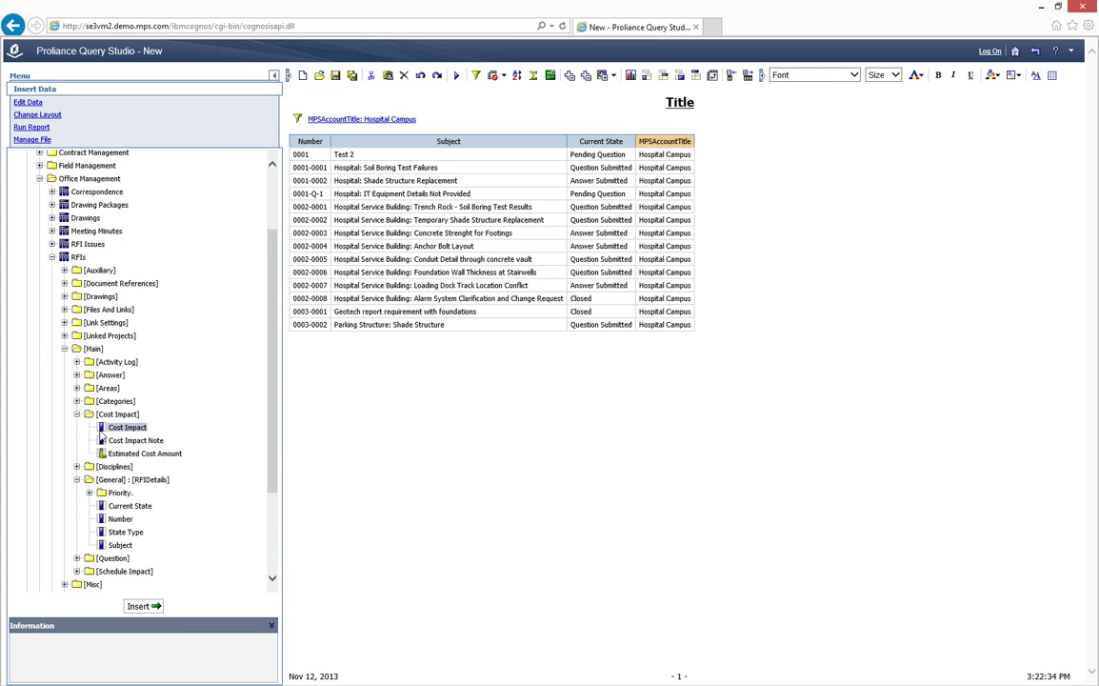
{"action": "left_click_drag", "start_coordinate": [126, 426], "coordinate": [295, 312]}
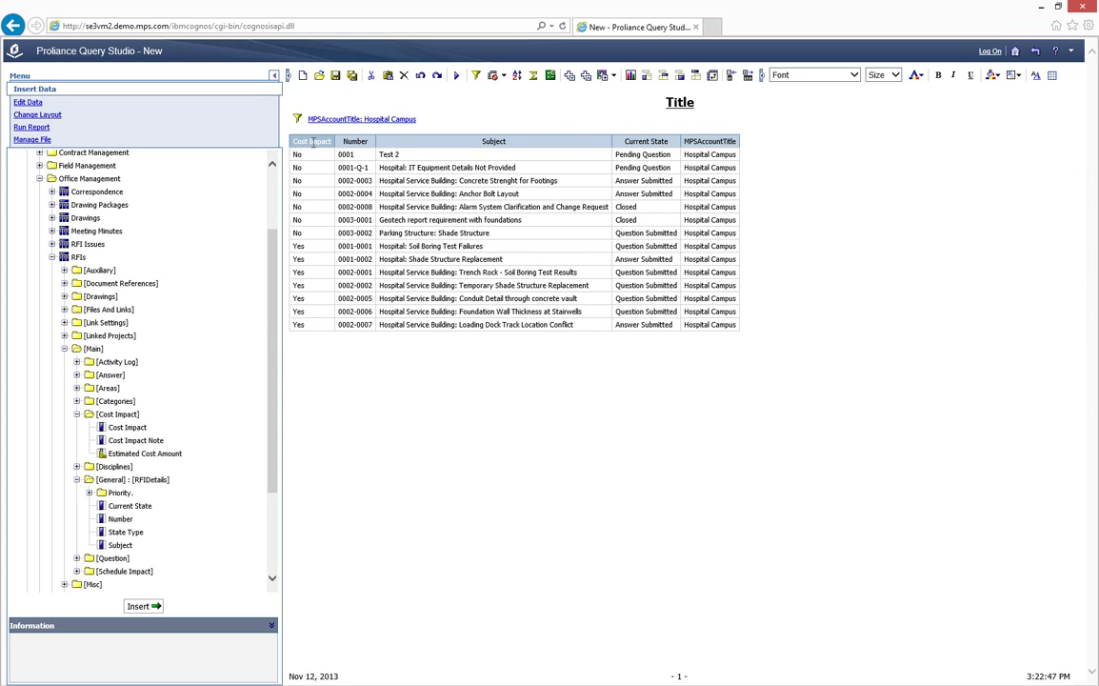
{"action": "left_click", "coordinate": [312, 142]}
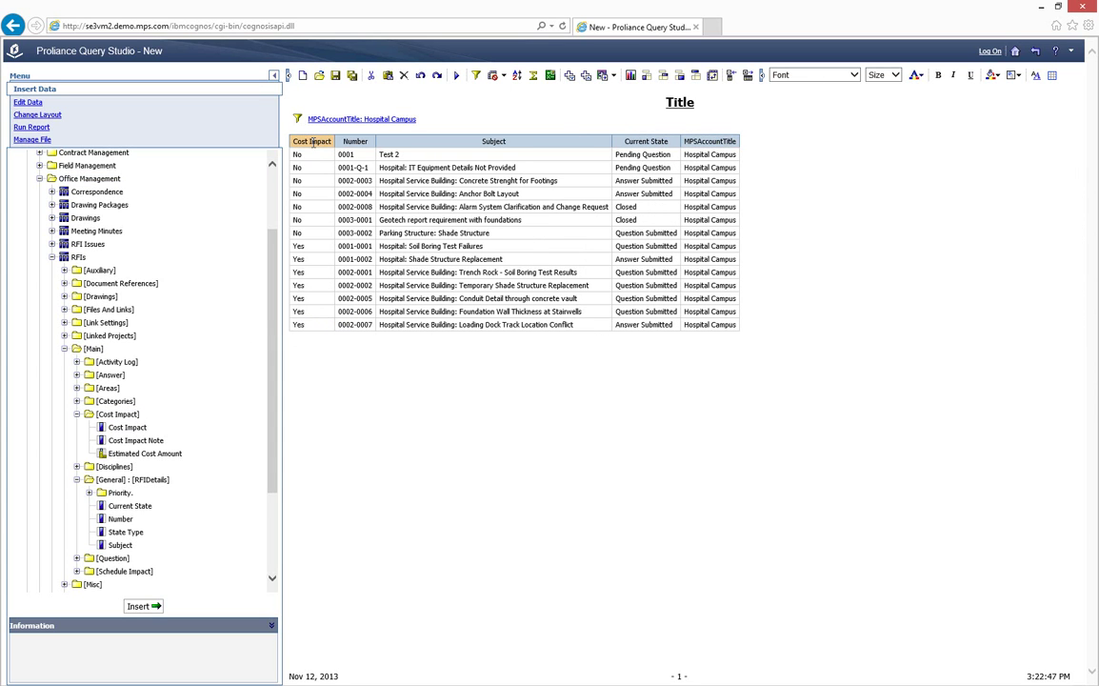
{"action": "left_click", "coordinate": [646, 78]}
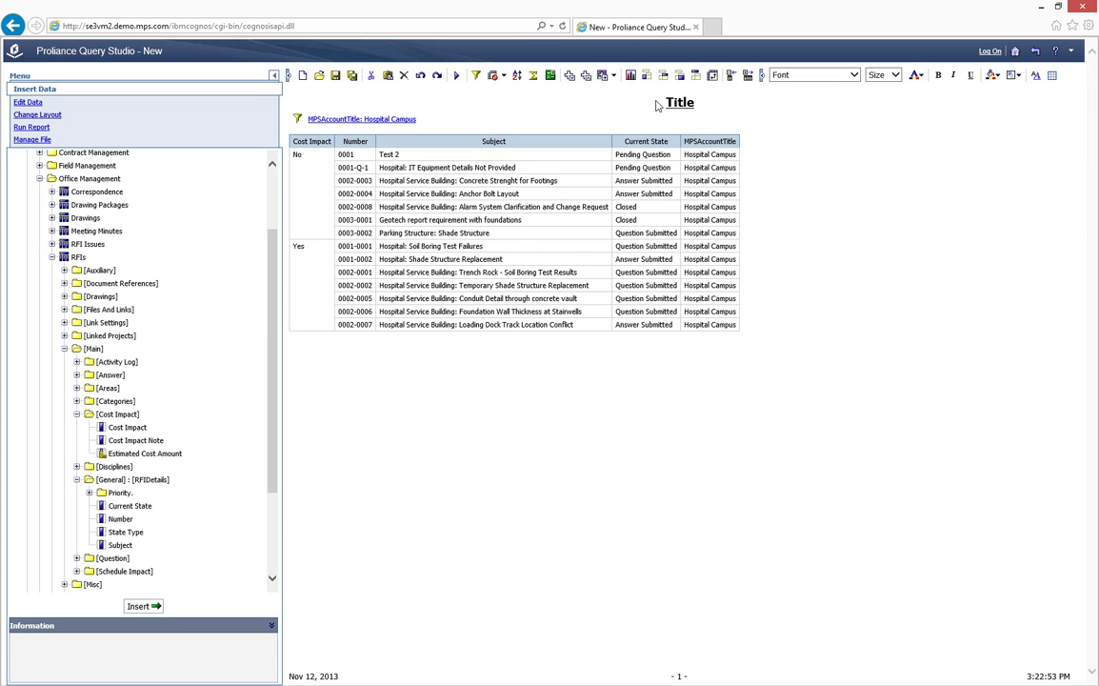
Title the report 'RFI by Cost Impact', then begin a fresh empty report.
{"action": "double_click", "coordinate": [611, 97]}
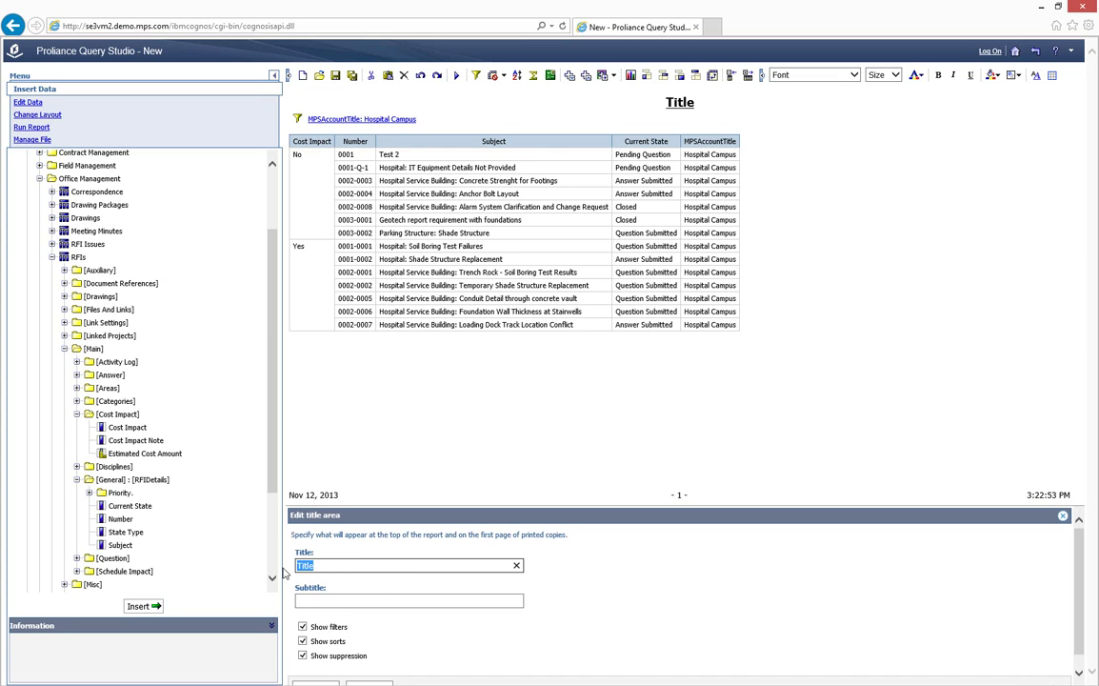
{"action": "type", "text": "RFI by Cost Impact"}
{"action": "left_click", "coordinate": [317, 682]}
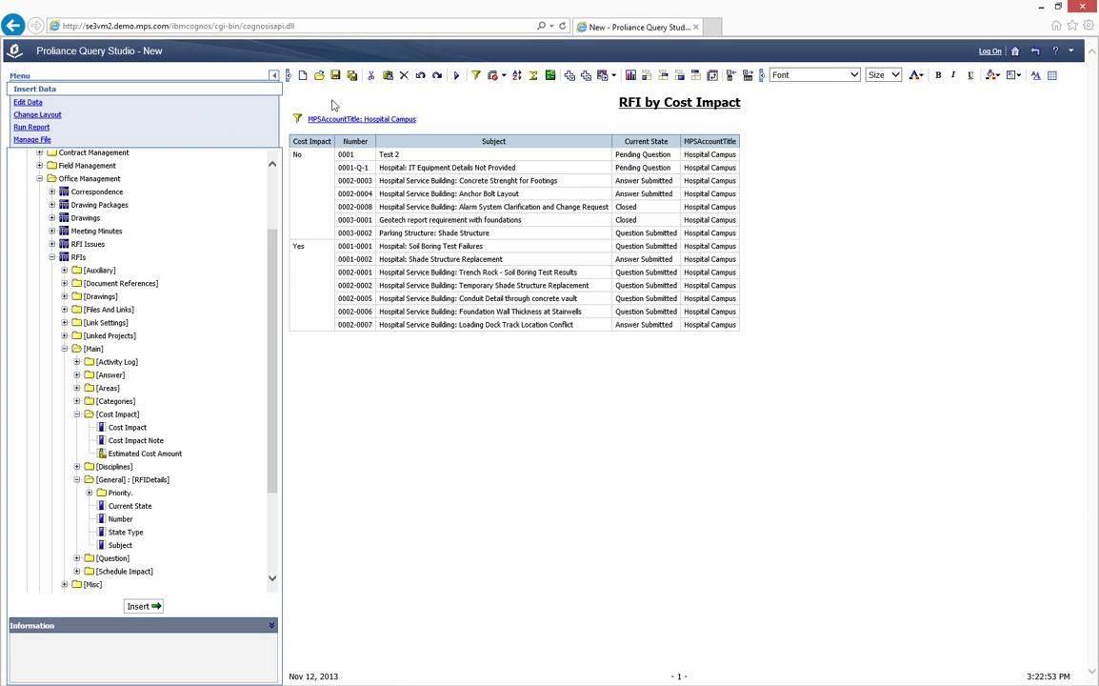
{"action": "left_click", "coordinate": [30, 127]}
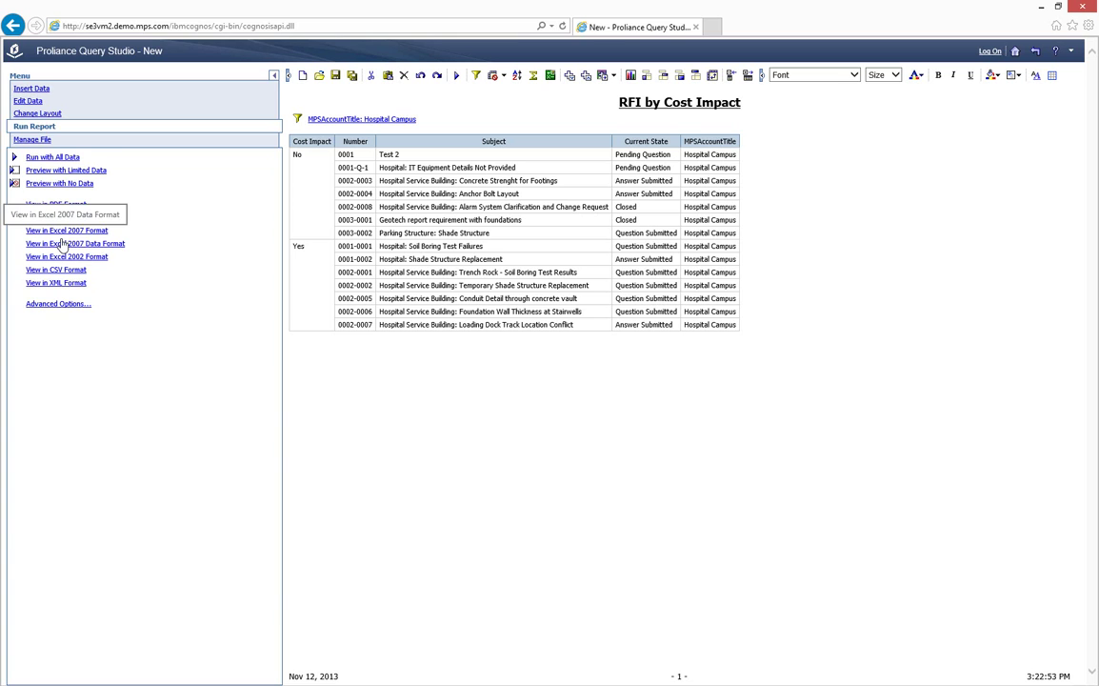
{"action": "left_click", "coordinate": [35, 87]}
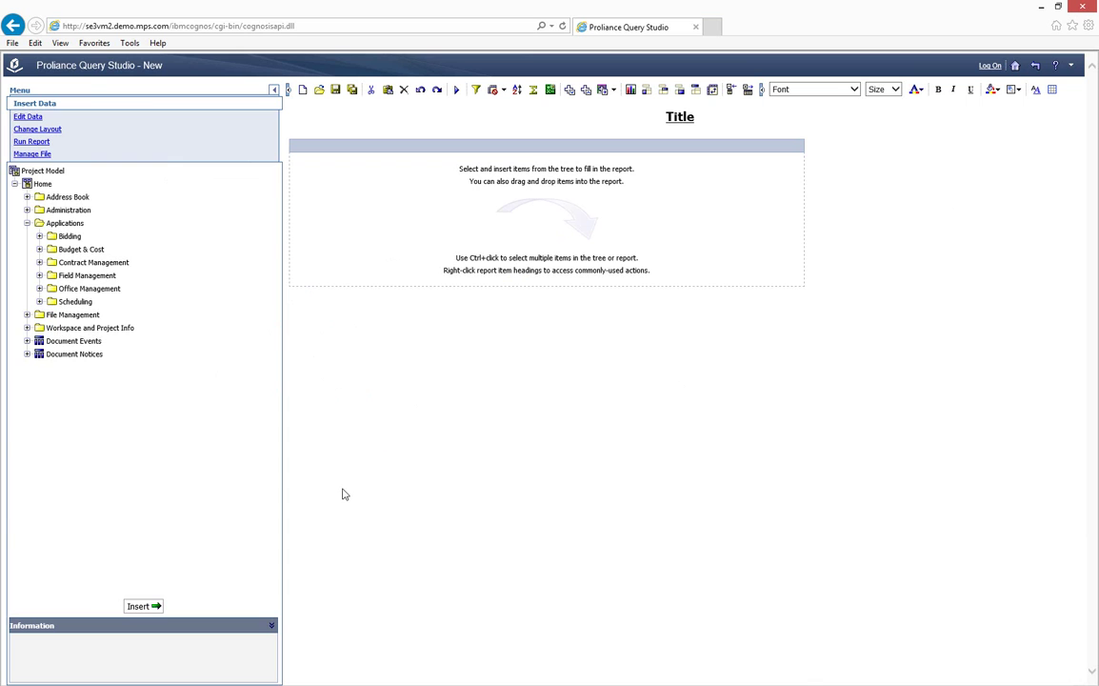
Add the RFIs Current State field from [General] to the new report.
{"action": "left_click", "coordinate": [40, 290]}
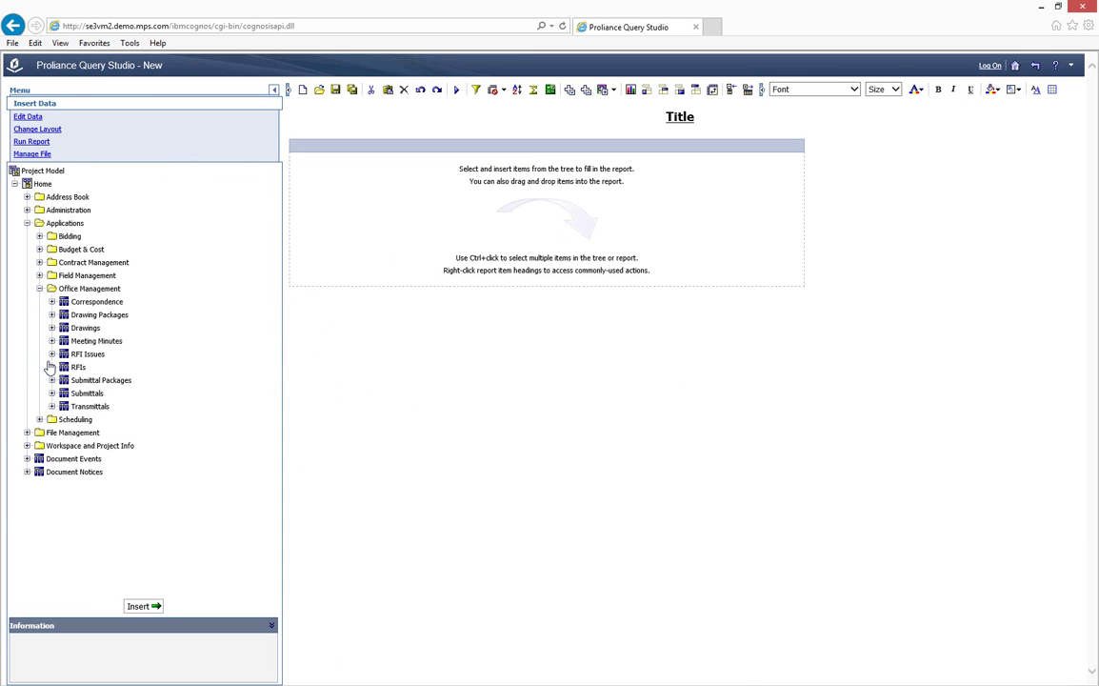
{"action": "left_click", "coordinate": [51, 368]}
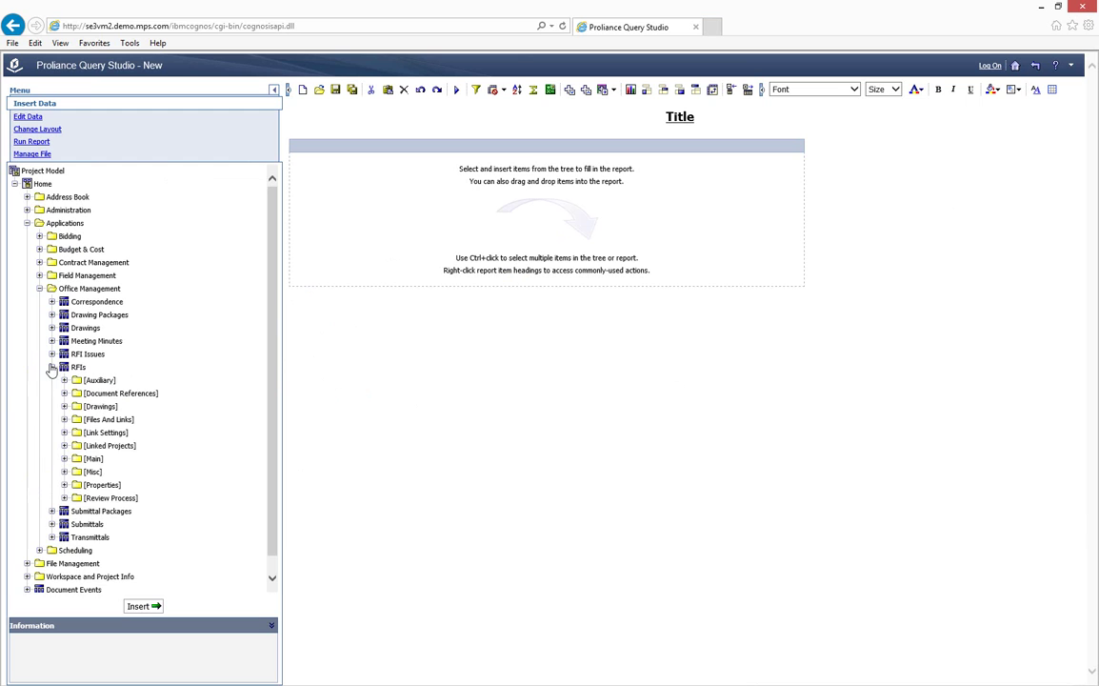
{"action": "left_click", "coordinate": [64, 458]}
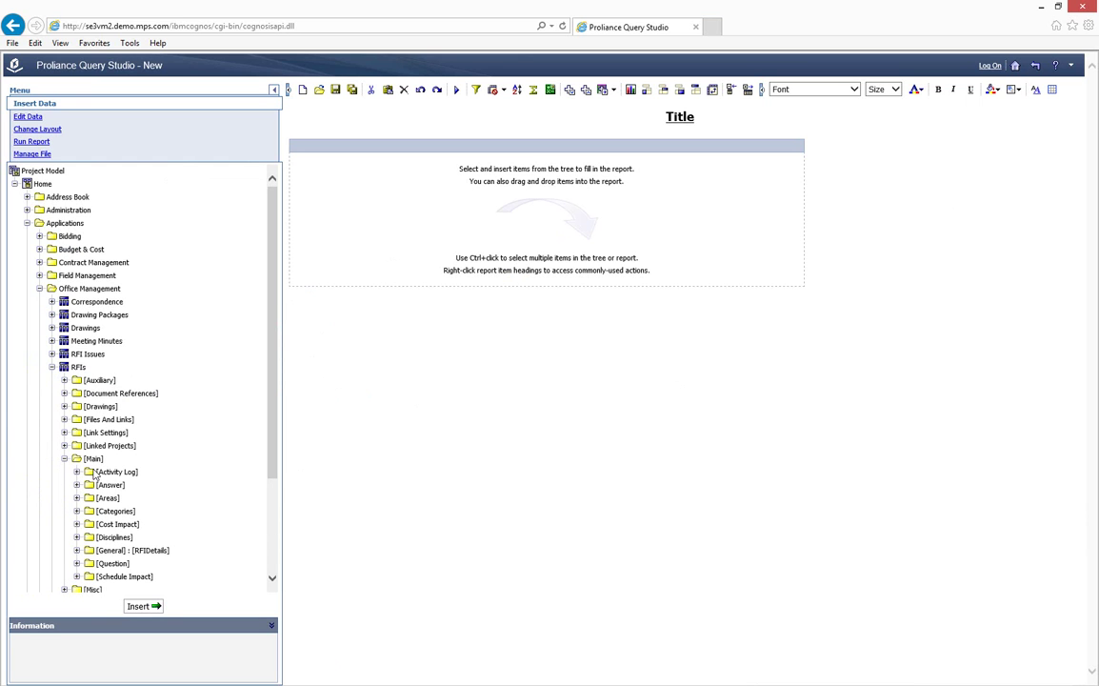
{"action": "left_click", "coordinate": [76, 550]}
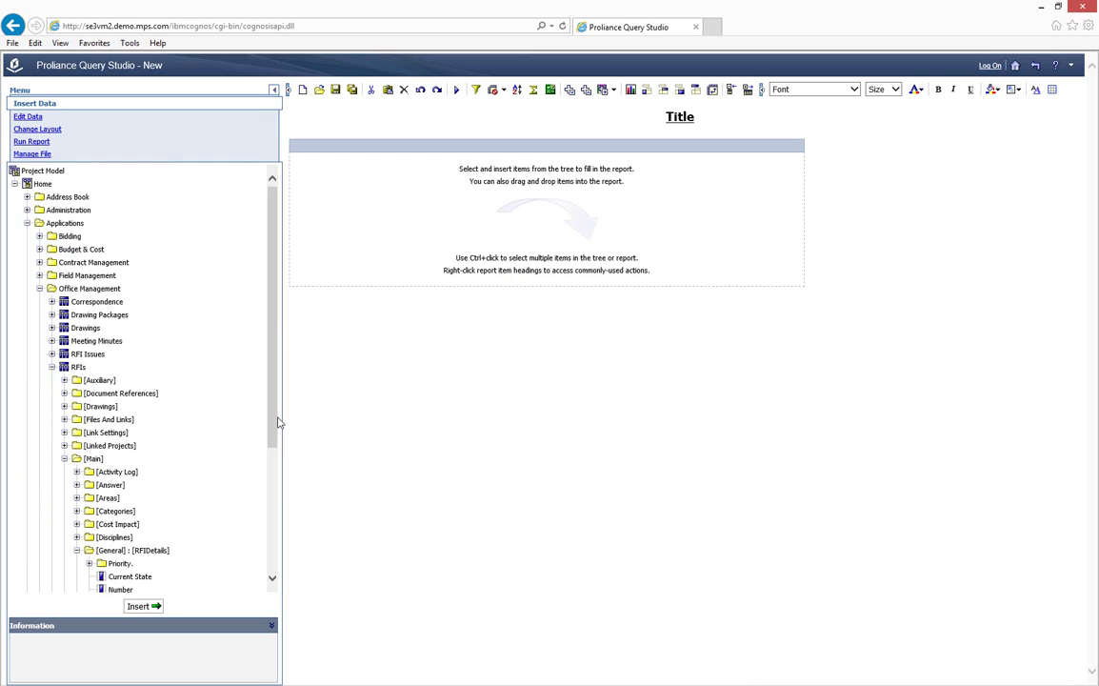
{"action": "left_click_drag", "start_coordinate": [274, 430], "coordinate": [275, 505]}
{"action": "left_click", "coordinate": [121, 457]}
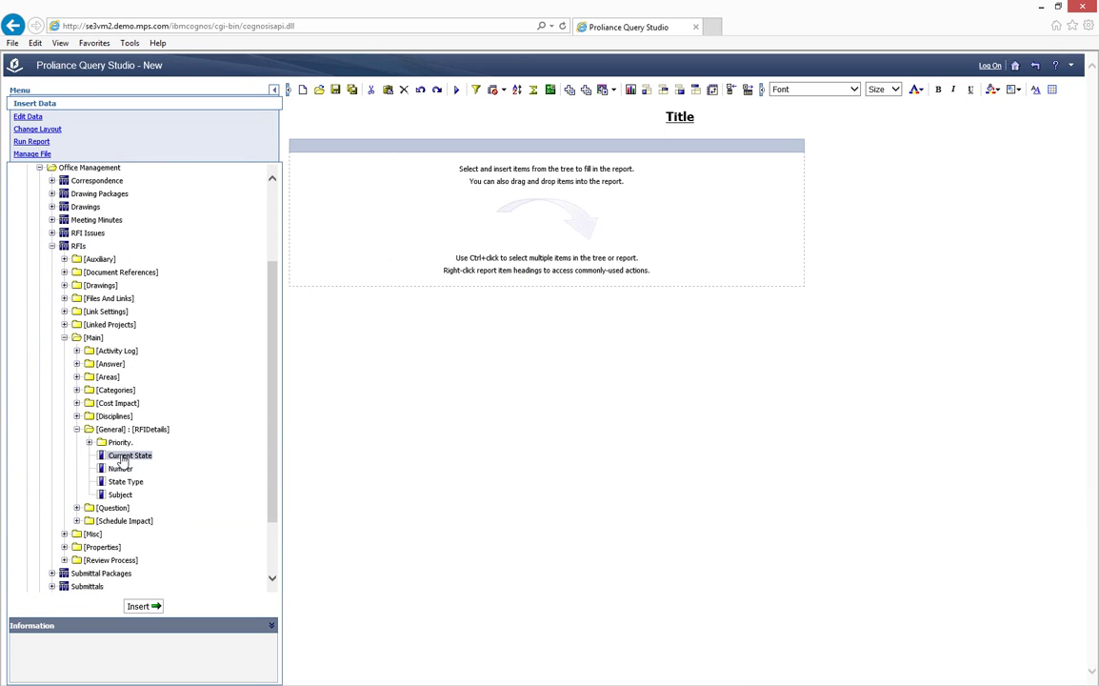
{"action": "left_click_drag", "start_coordinate": [121, 461], "coordinate": [356, 235]}
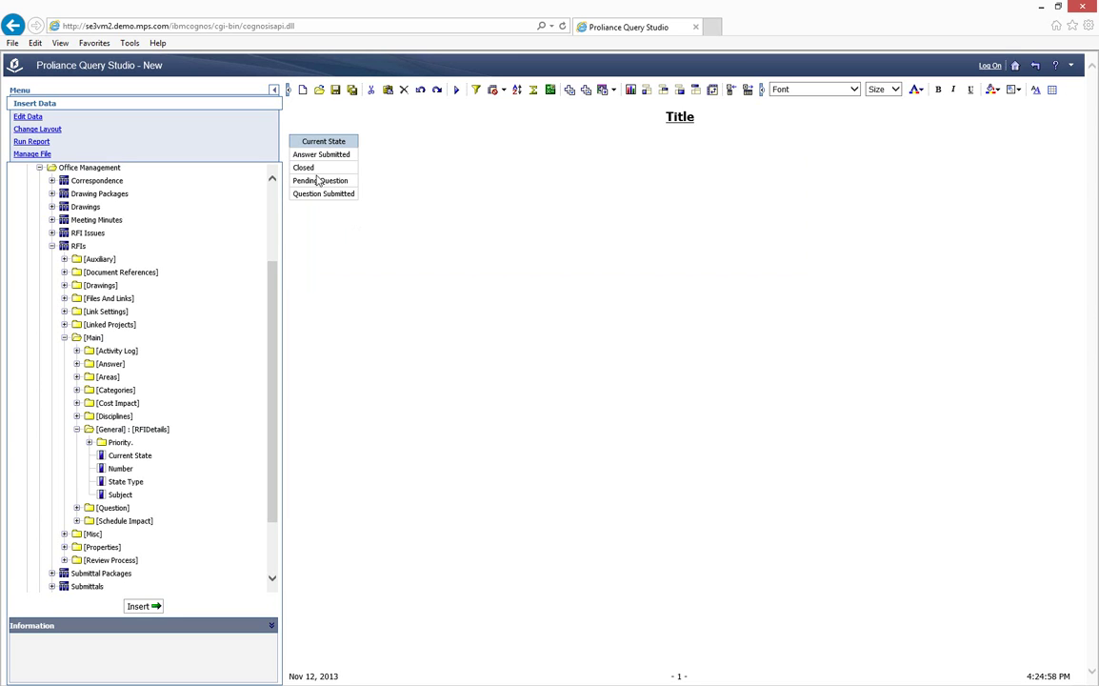
Add MPSAccountTitle and filter it to Hospital Campus only.
{"action": "left_click", "coordinate": [64, 259]}
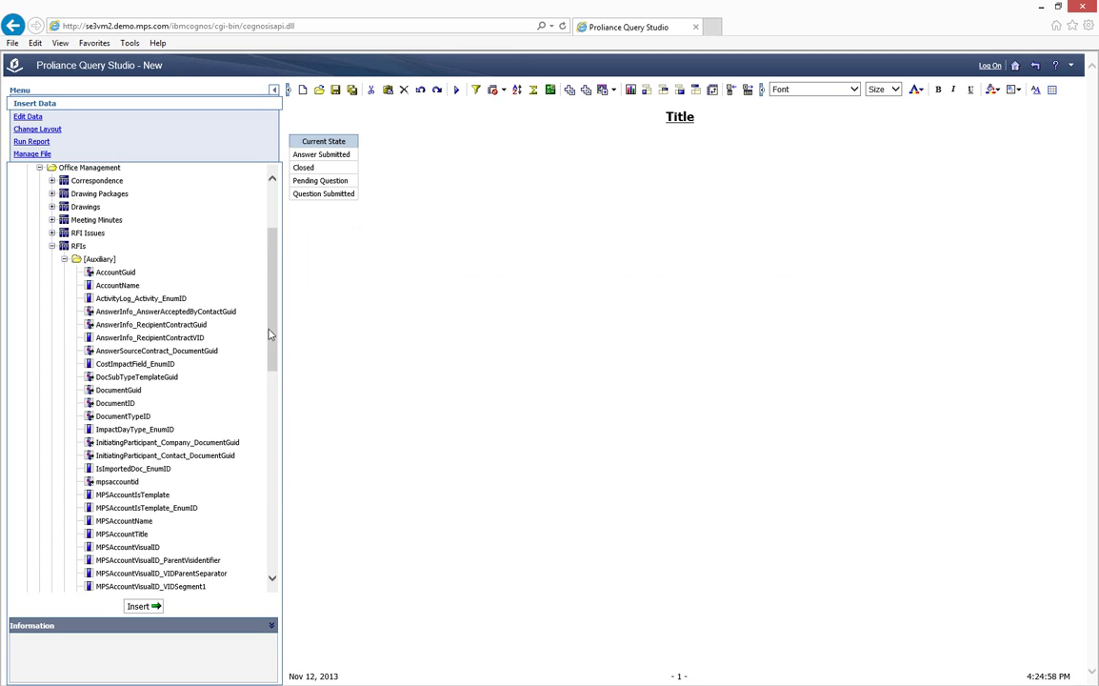
{"action": "left_click_drag", "start_coordinate": [269, 334], "coordinate": [270, 355]}
{"action": "left_click_drag", "start_coordinate": [119, 472], "coordinate": [360, 193]}
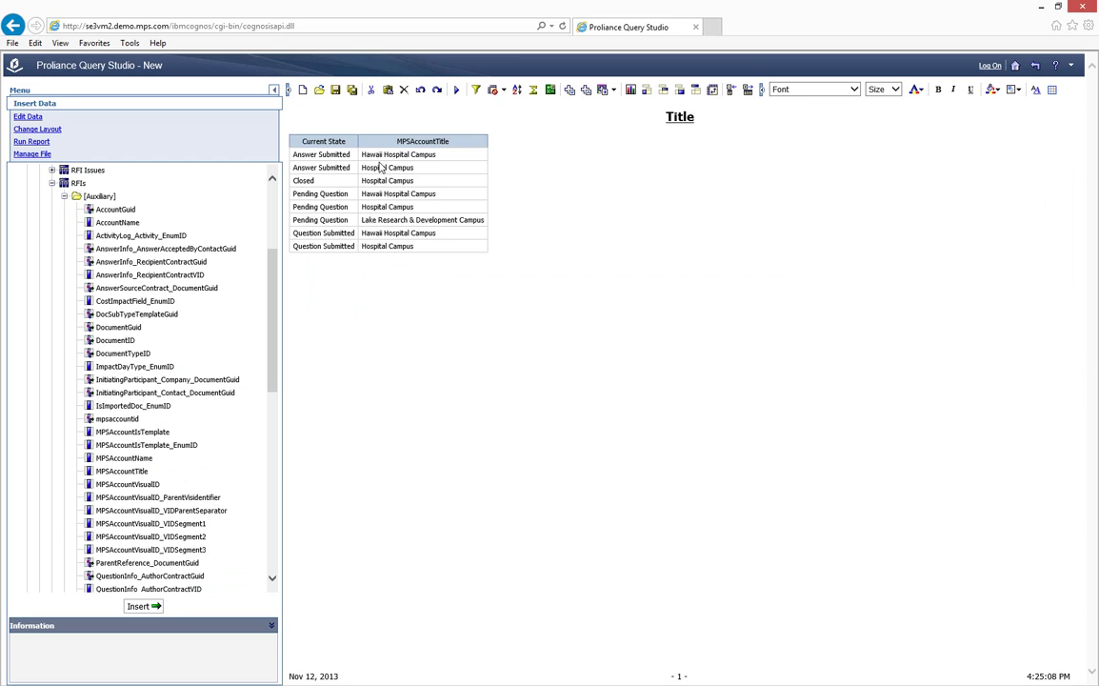
{"action": "right_click", "coordinate": [392, 142]}
{"action": "left_click", "coordinate": [421, 228]}
{"action": "left_click", "coordinate": [313, 504]}
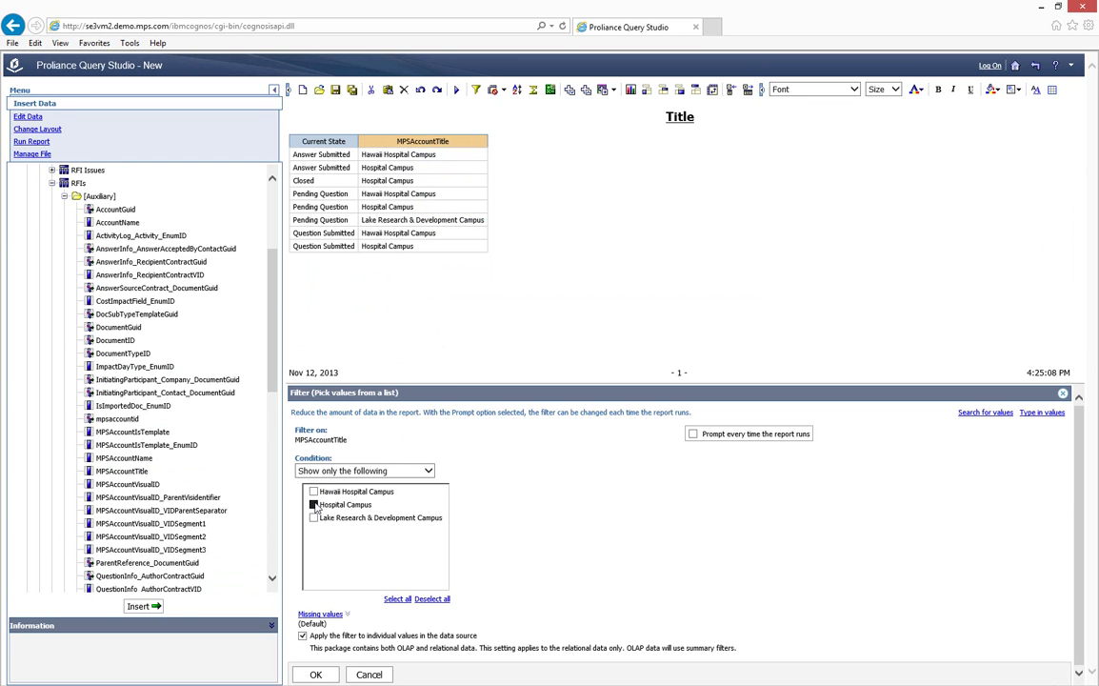
{"action": "left_click", "coordinate": [315, 673]}
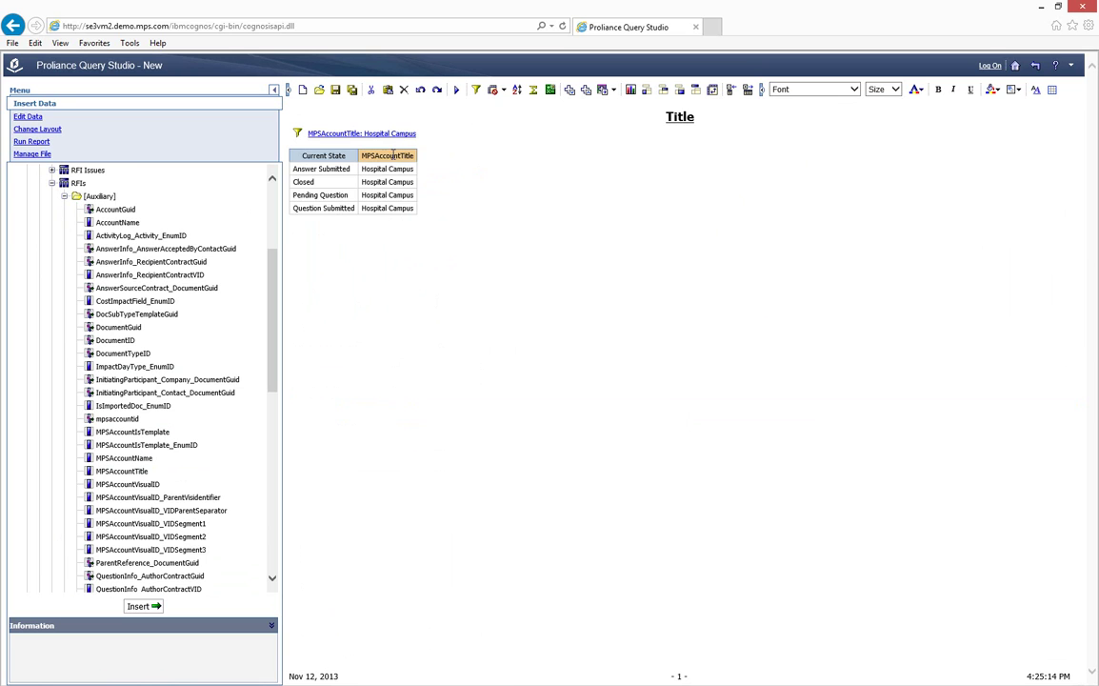
Delete the MPSAccountTitle column while keeping its Hospital Campus filter.
{"action": "right_click", "coordinate": [392, 154]}
{"action": "left_click", "coordinate": [424, 296]}
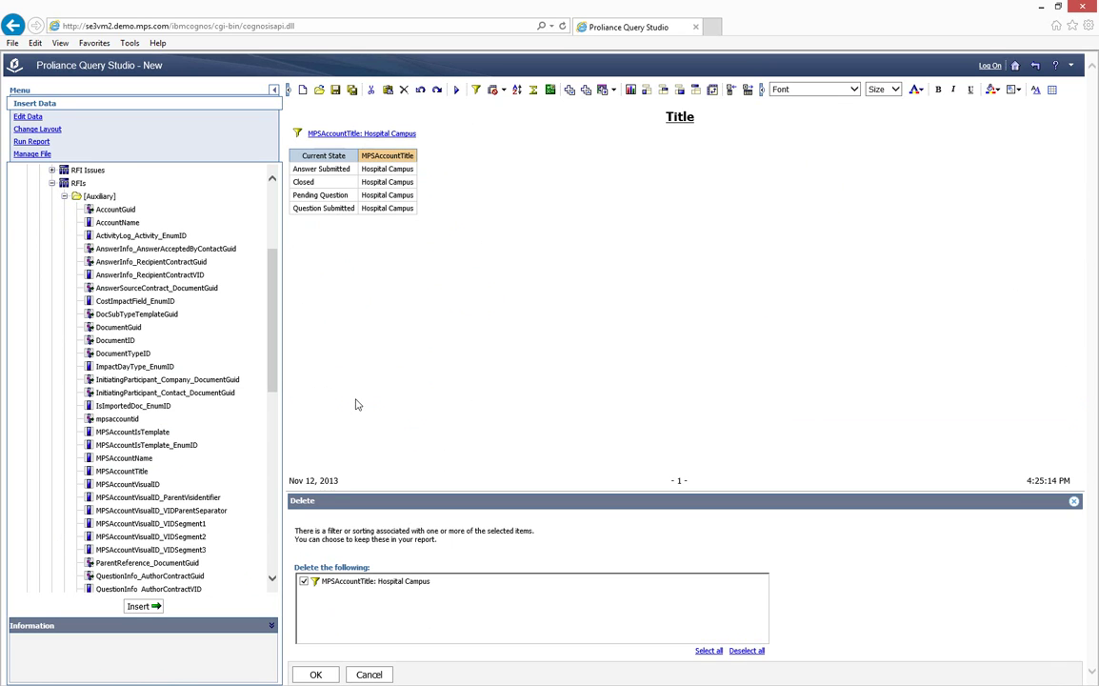
{"action": "left_click", "coordinate": [303, 581]}
{"action": "left_click", "coordinate": [315, 674]}
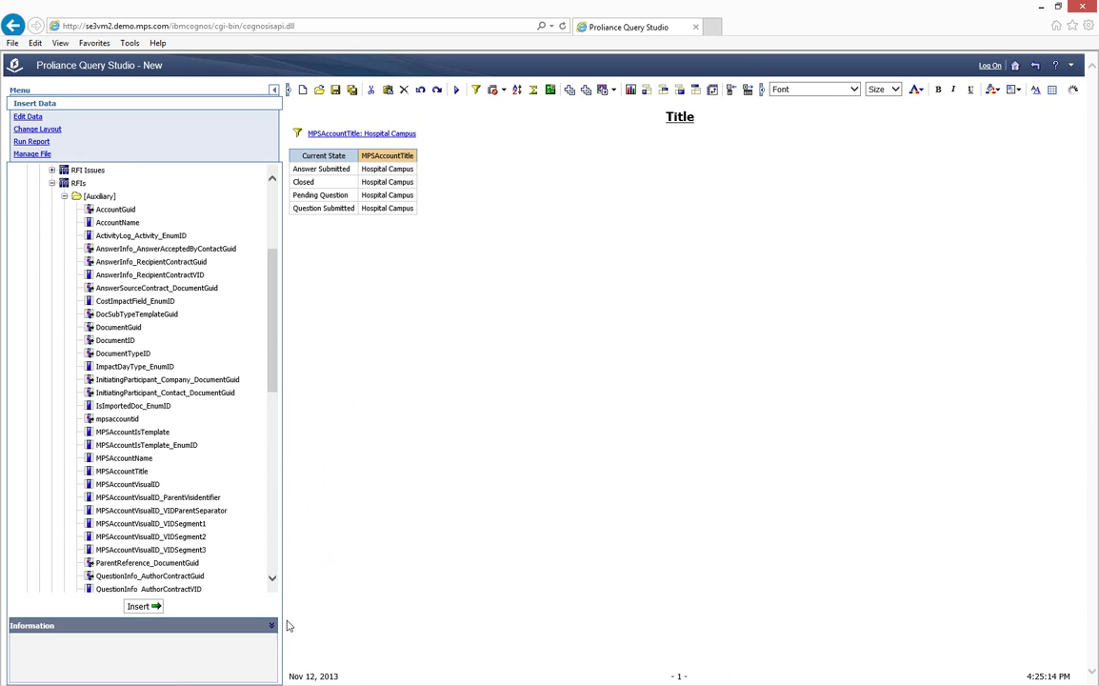
Add DocumentID as a column beside Current State.
{"action": "left_click_drag", "start_coordinate": [269, 327], "coordinate": [270, 270]}
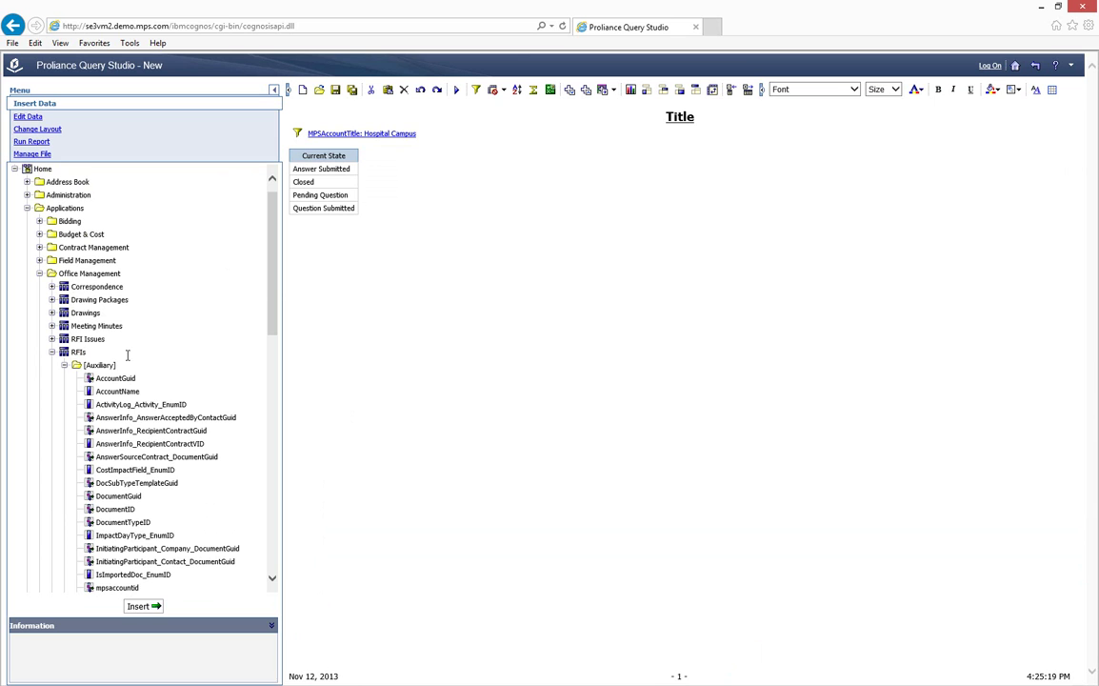
{"action": "left_click_drag", "start_coordinate": [272, 285], "coordinate": [273, 310]}
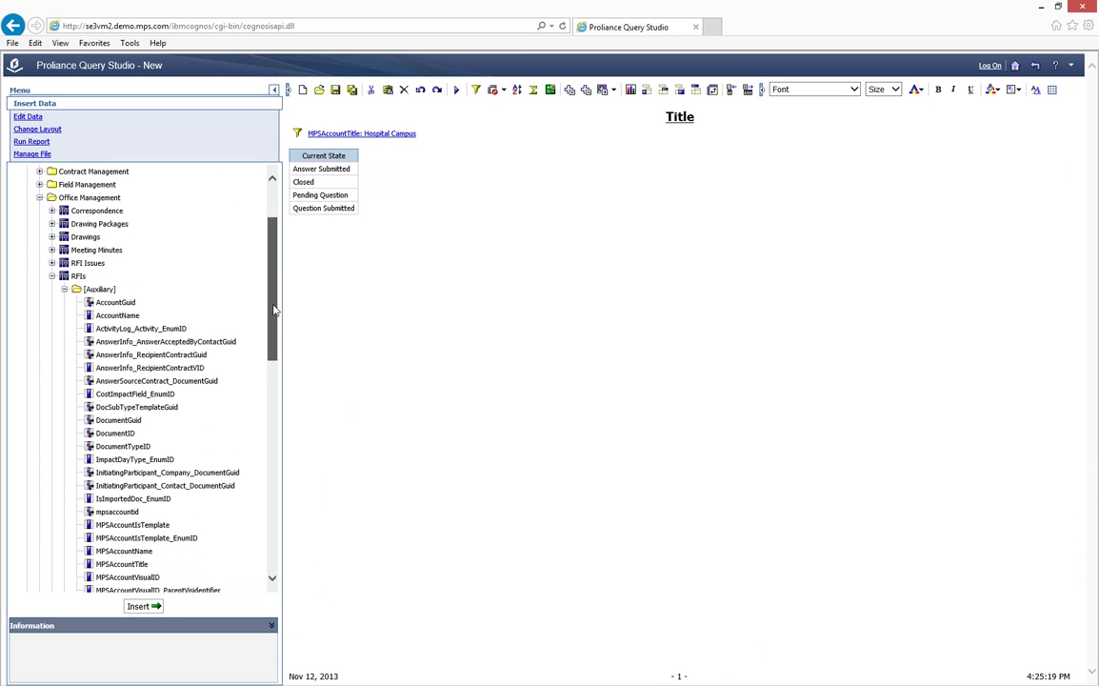
{"action": "left_click_drag", "start_coordinate": [118, 430], "coordinate": [335, 190]}
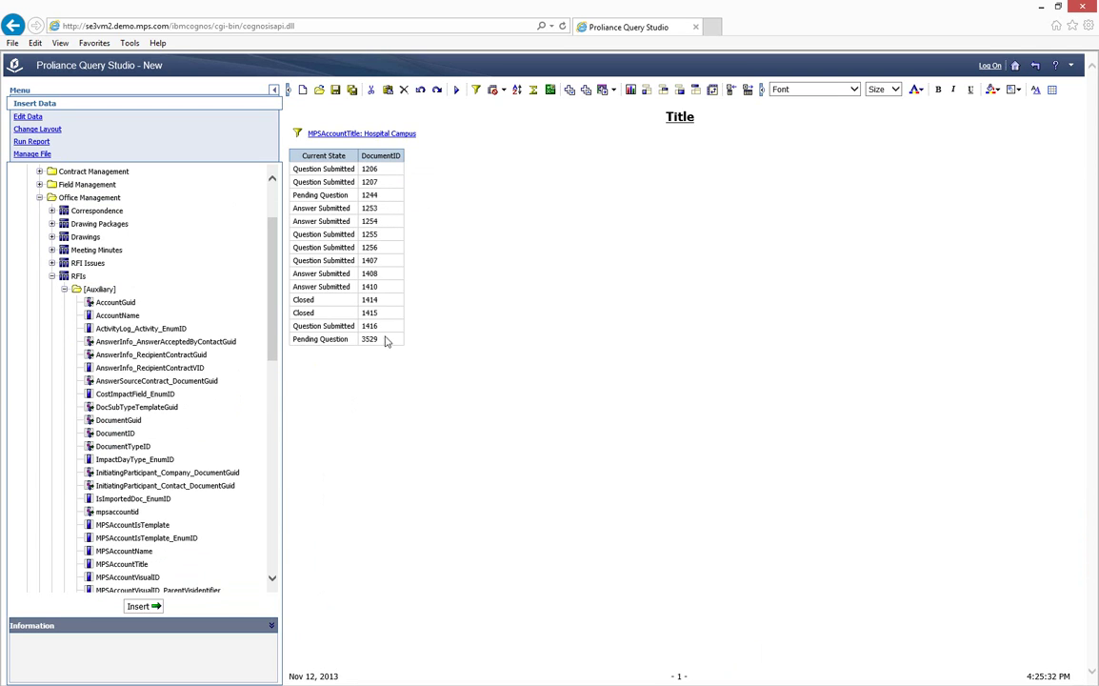
Summarize DocumentID as a Count per cell with no footer summary.
{"action": "right_click", "coordinate": [378, 158]}
{"action": "left_click", "coordinate": [405, 192]}
{"action": "left_click", "coordinate": [1060, 591]}
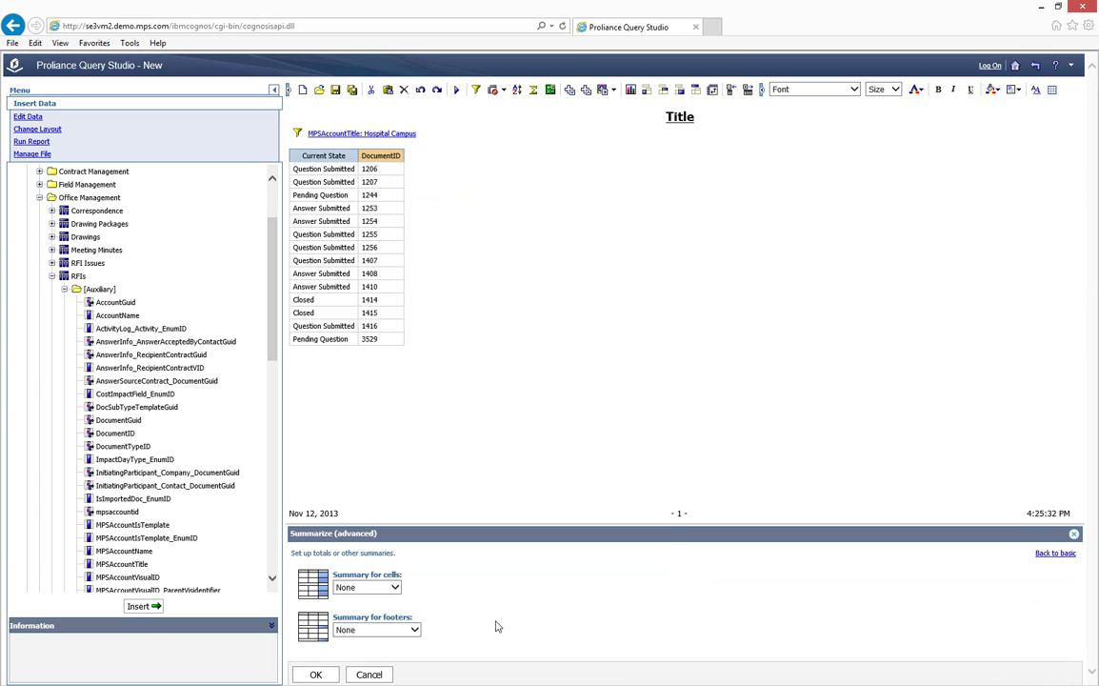
{"action": "left_click", "coordinate": [388, 592]}
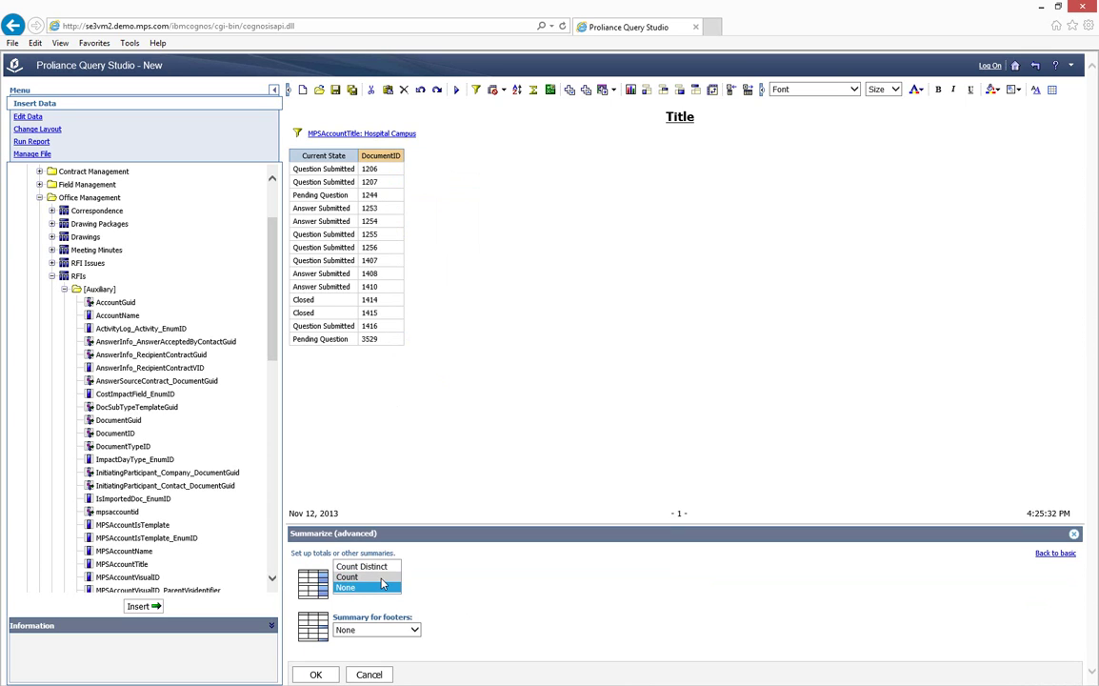
{"action": "left_click", "coordinate": [383, 582]}
{"action": "left_click", "coordinate": [416, 630]}
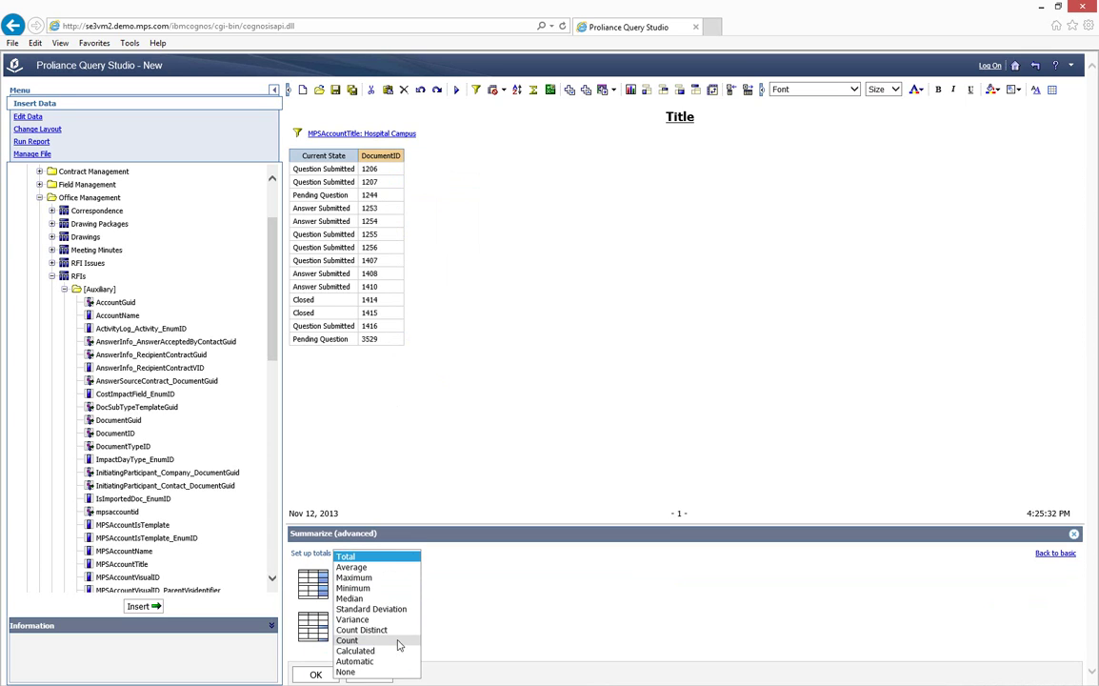
{"action": "left_click", "coordinate": [393, 672]}
{"action": "left_click", "coordinate": [315, 674]}
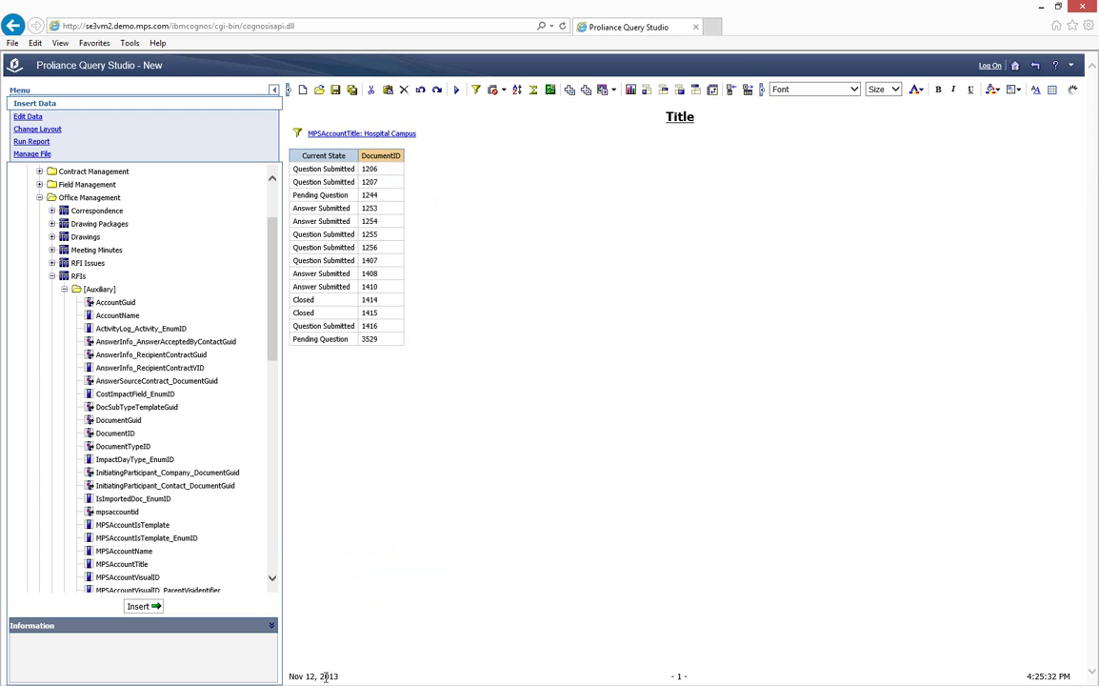
Rename the DocumentID column header to Count.
{"action": "double_click", "coordinate": [371, 155]}
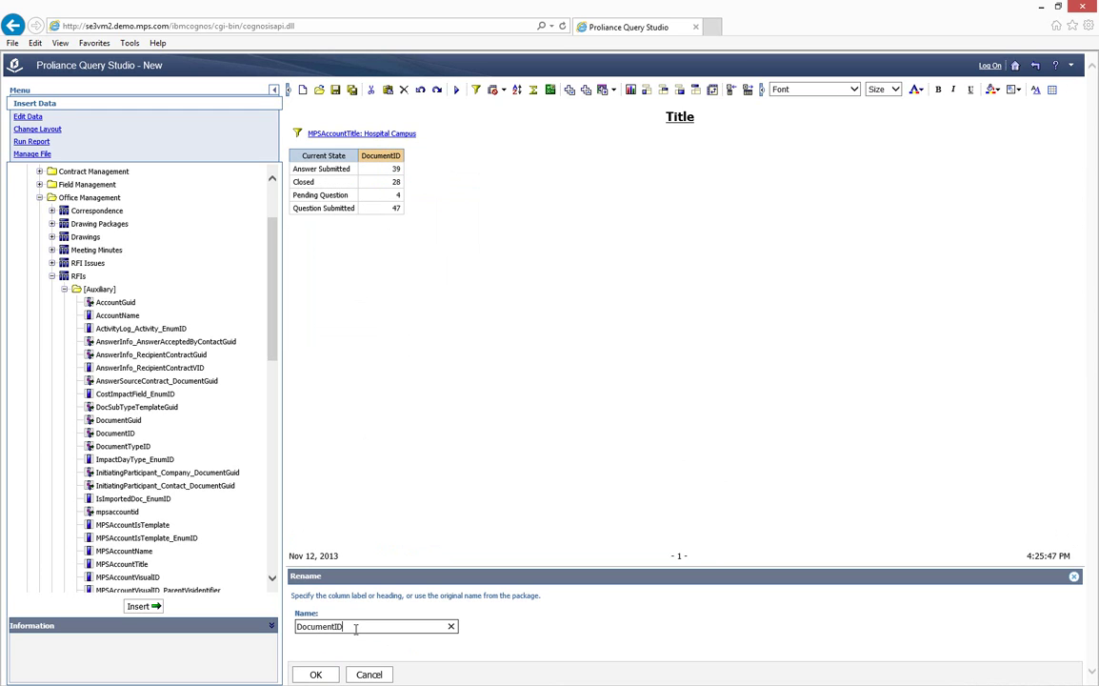
{"action": "double_click", "coordinate": [355, 628]}
{"action": "type", "text": "Count"}
{"action": "left_click", "coordinate": [315, 674]}
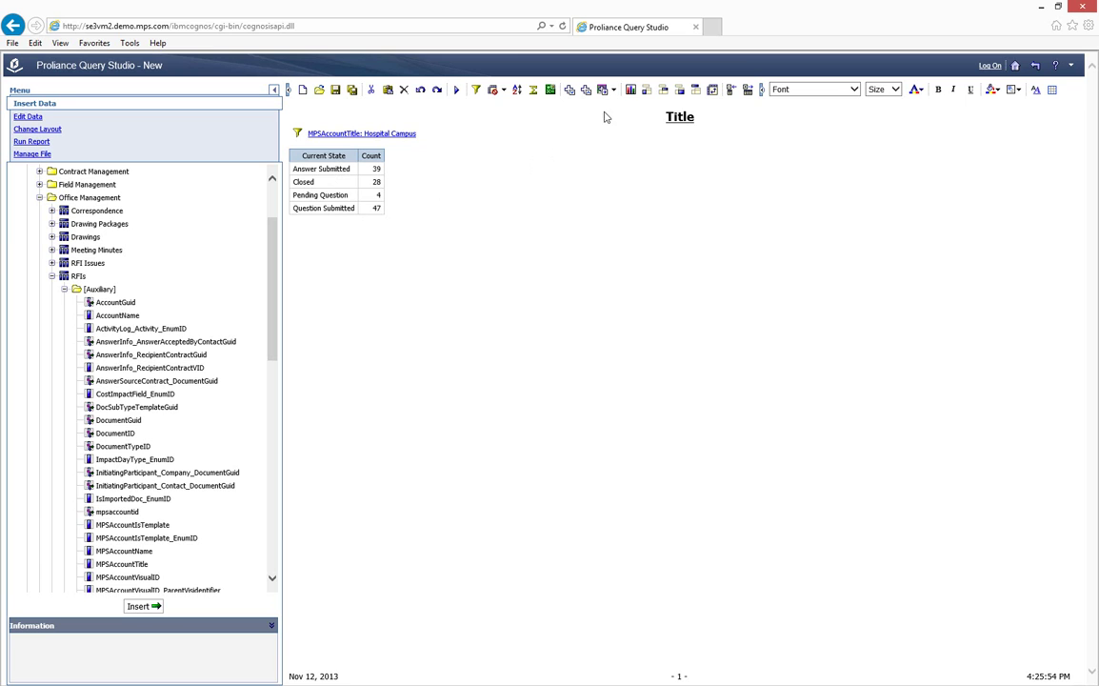
Add a 100 Percent pie chart with values shown above the Count table.
{"action": "left_click", "coordinate": [630, 90]}
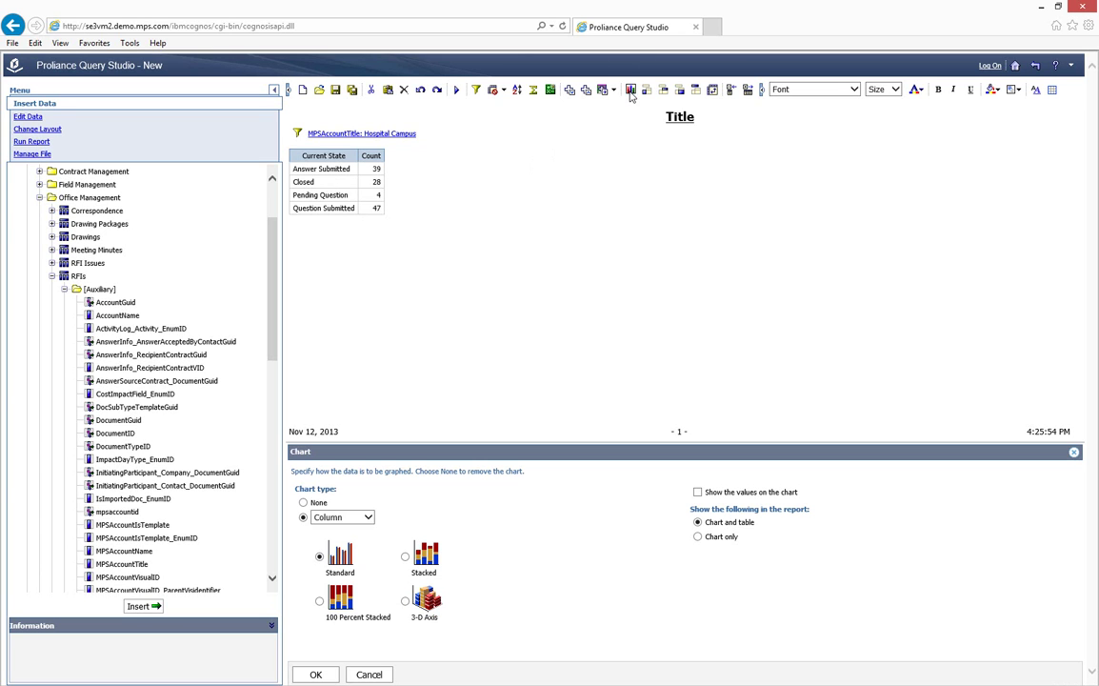
{"action": "left_click", "coordinate": [367, 517]}
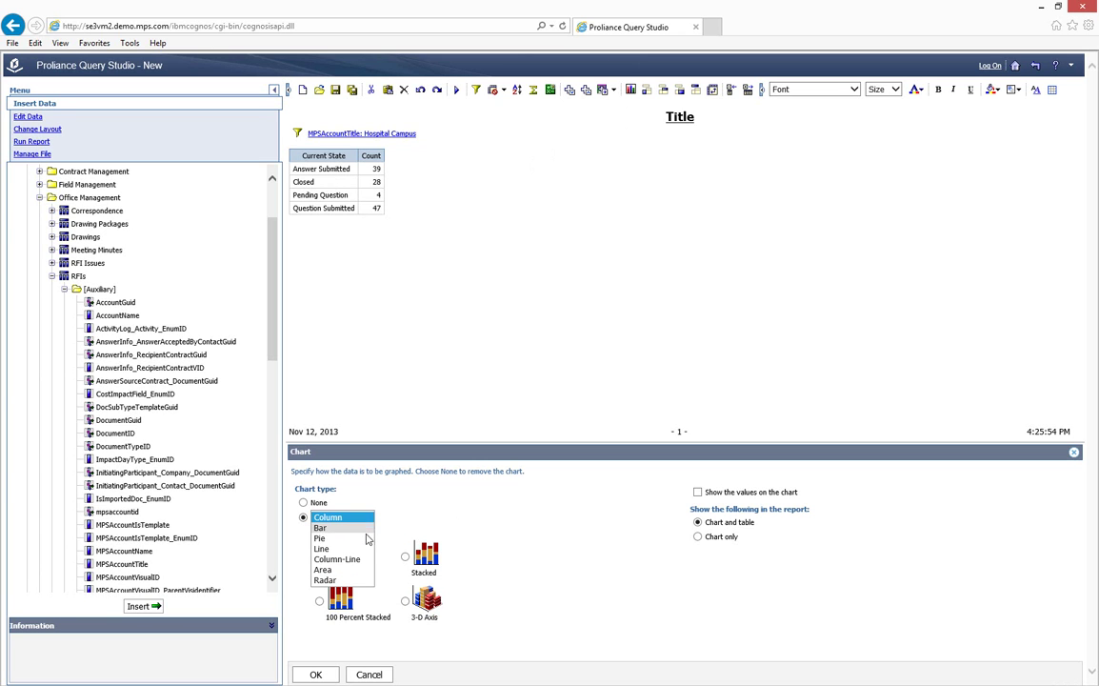
{"action": "left_click", "coordinate": [366, 540]}
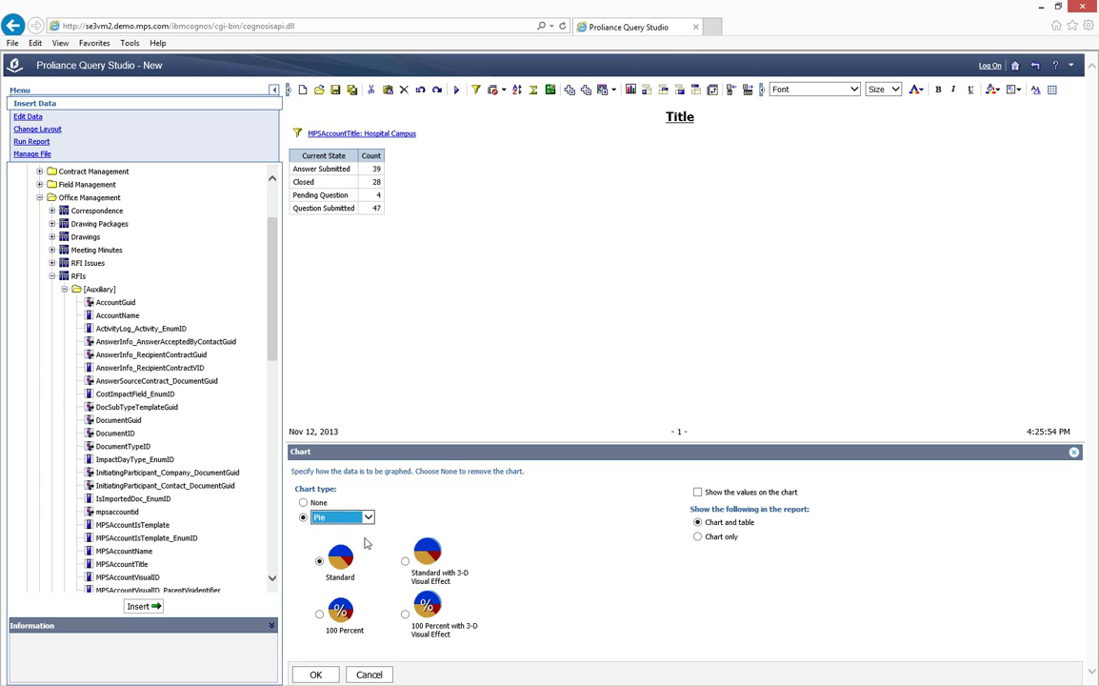
{"action": "left_click", "coordinate": [320, 614]}
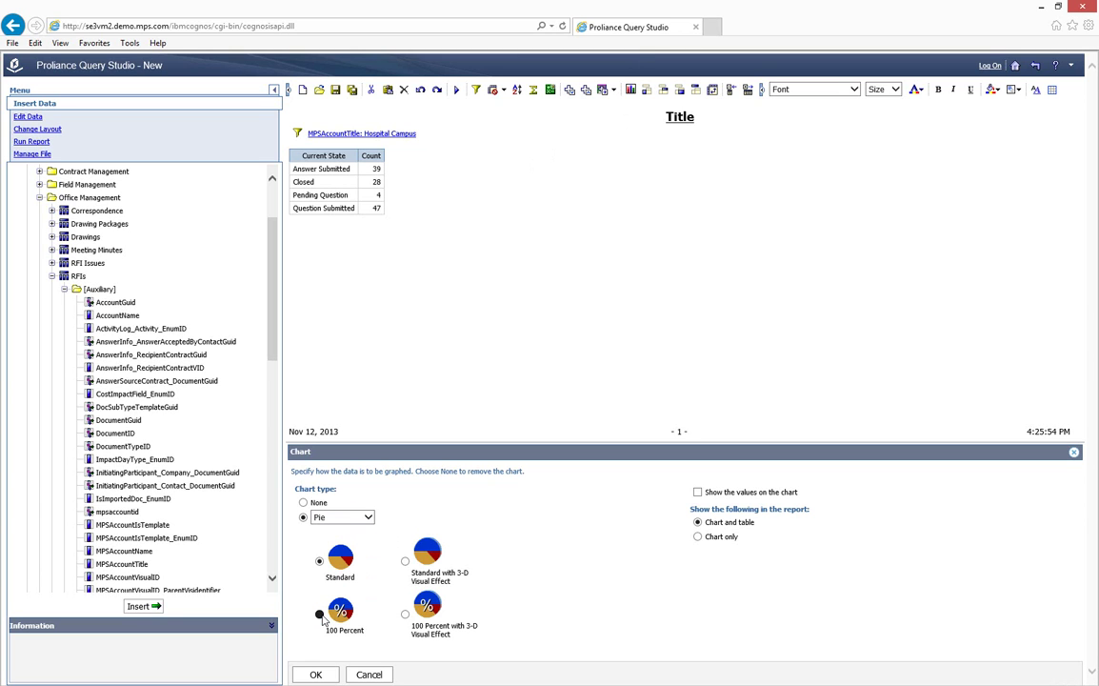
{"action": "left_click", "coordinate": [697, 491]}
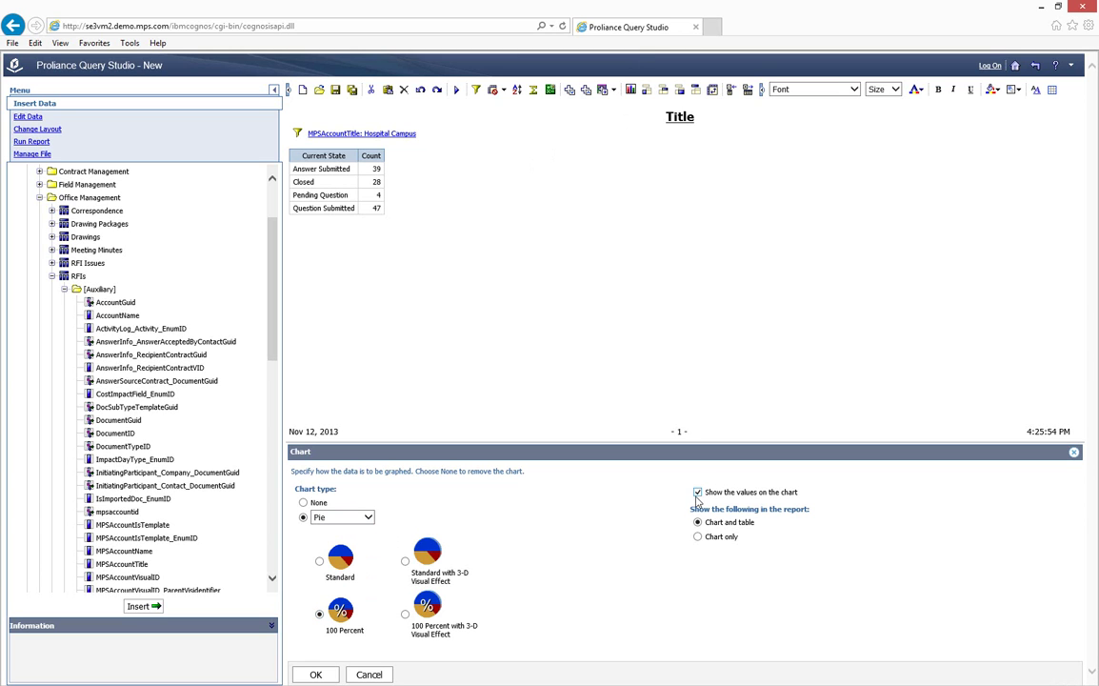
{"action": "left_click", "coordinate": [315, 675]}
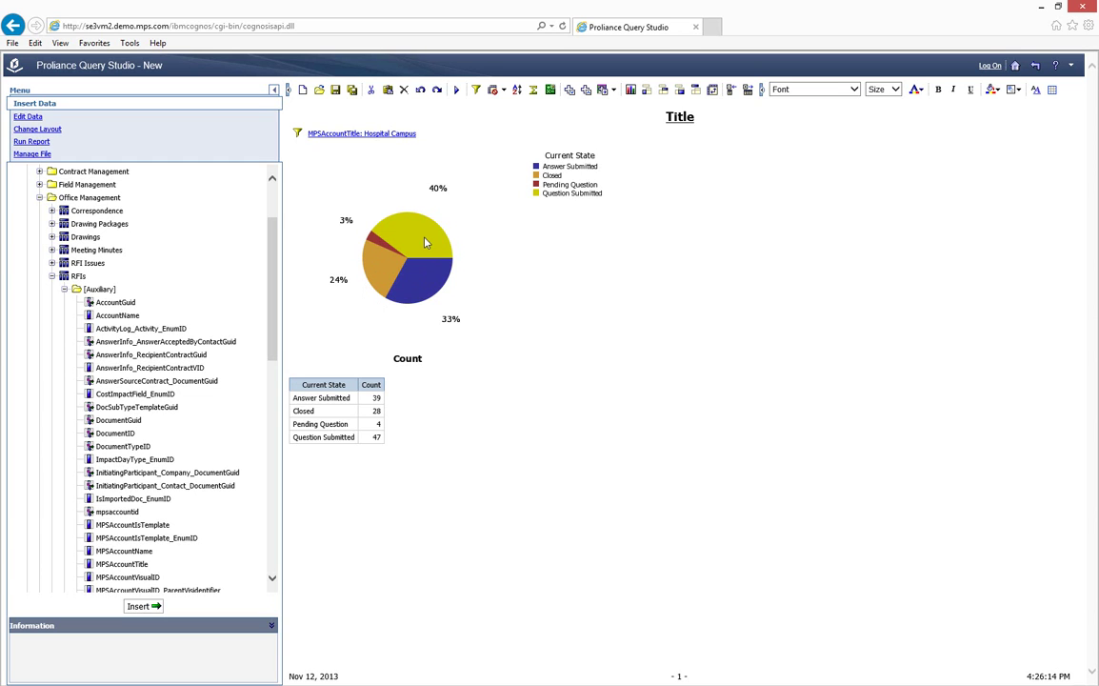
{"action": "mouse_move", "coordinate": [427, 242]}
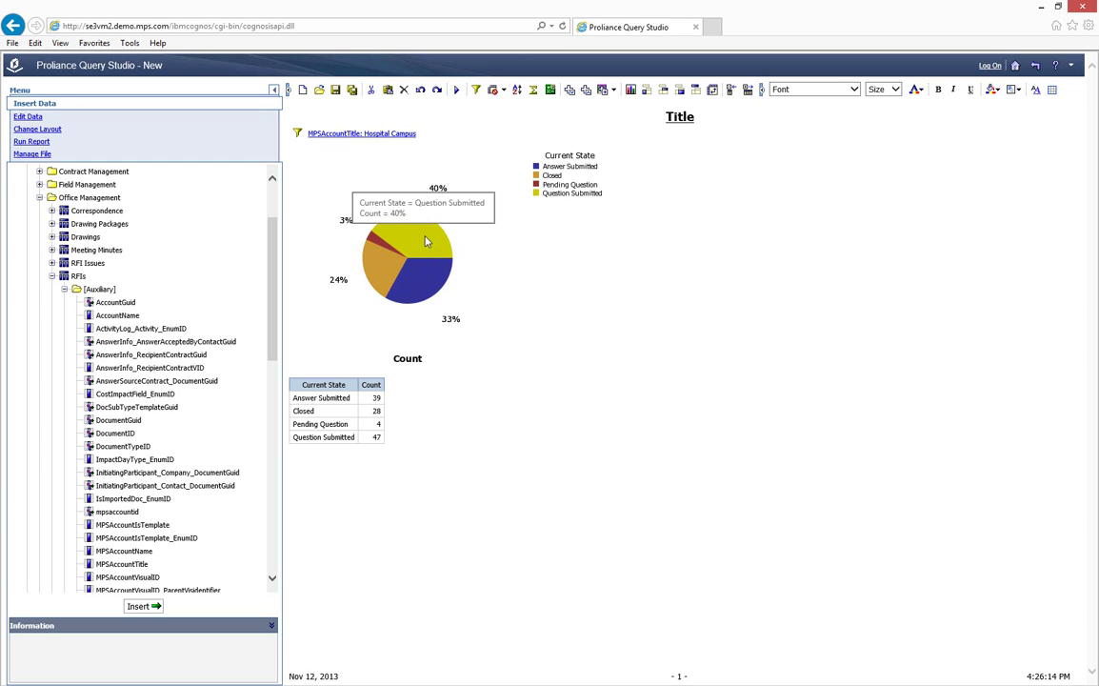
Replace the placeholder report title with 'RFIs by State'.
{"action": "left_click", "coordinate": [681, 119]}
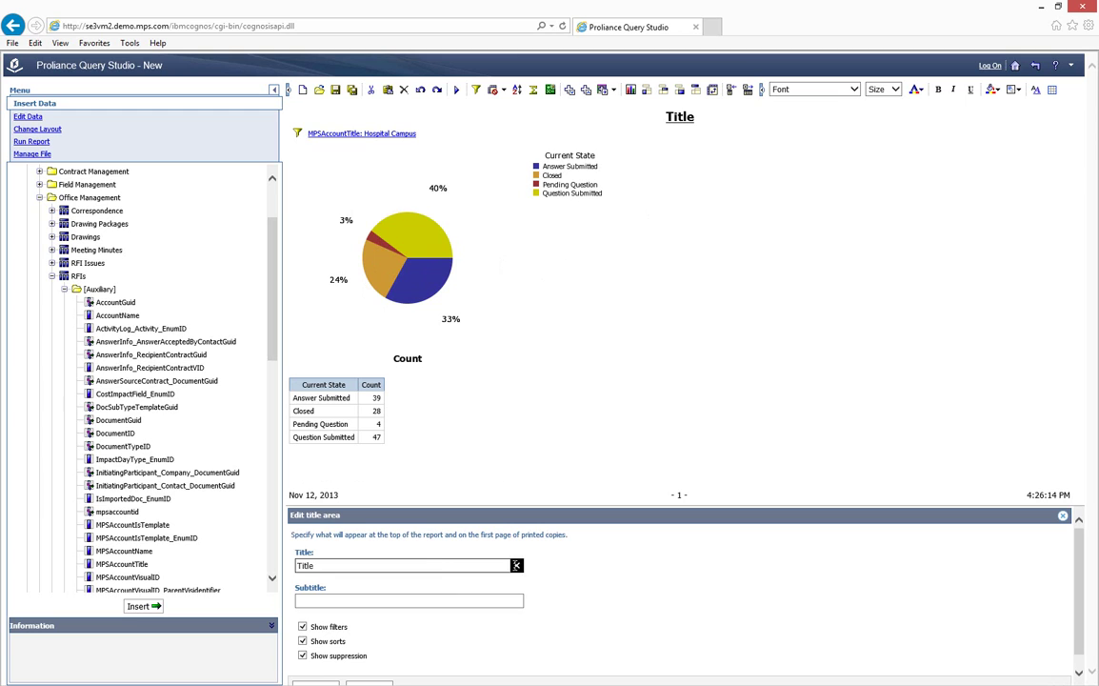
{"action": "left_click", "coordinate": [516, 566]}
{"action": "left_click", "coordinate": [314, 682]}
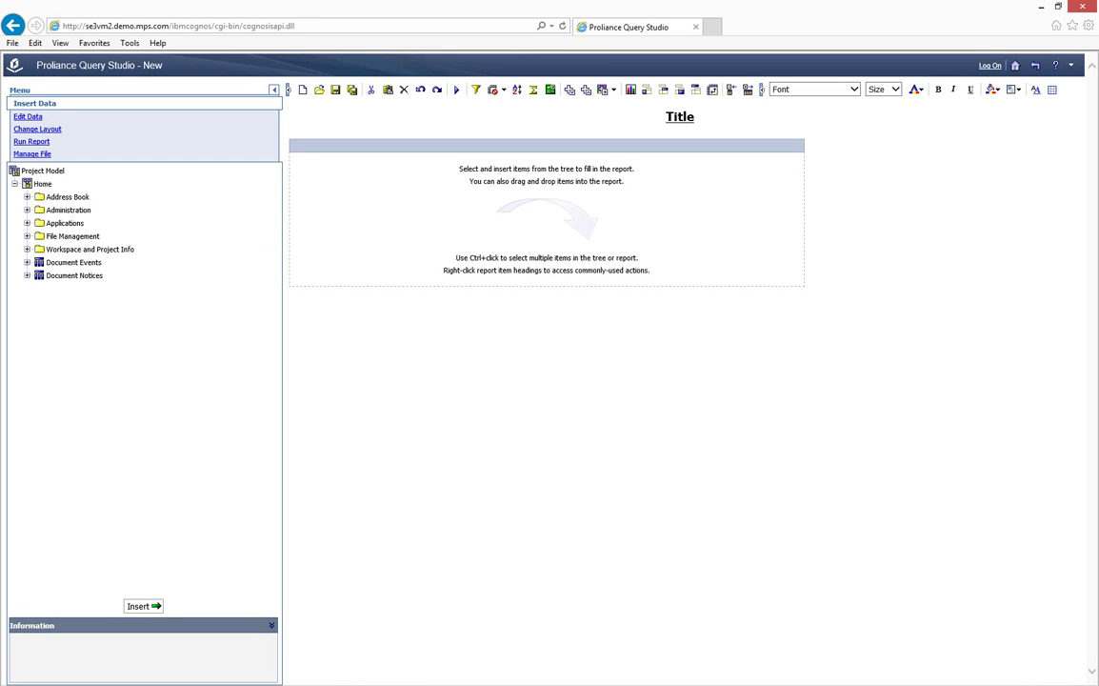
Open the Contracts [Main] > [Details] fields under Contract Management > Expense.
{"action": "left_click", "coordinate": [26, 223]}
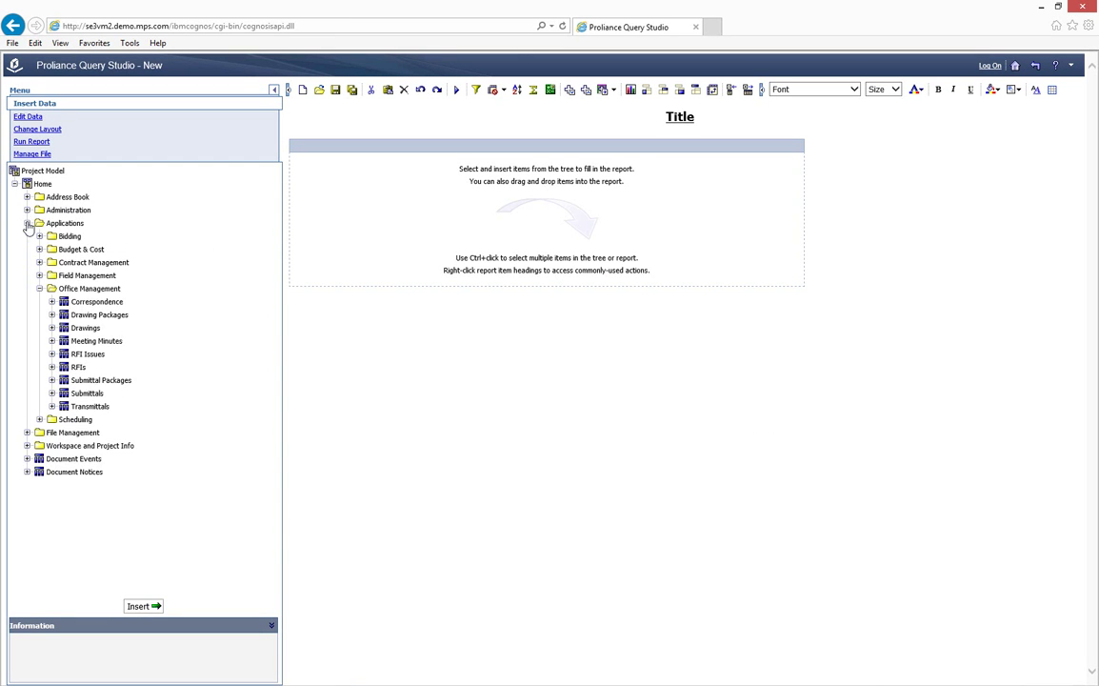
{"action": "left_click", "coordinate": [40, 287]}
{"action": "left_click", "coordinate": [40, 263]}
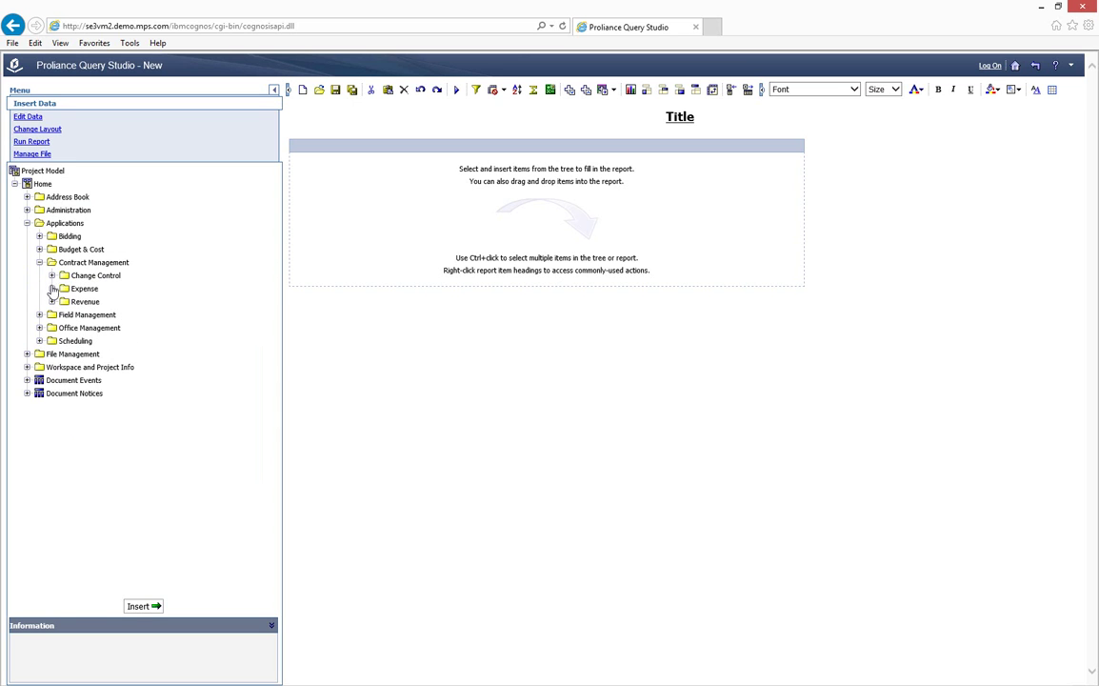
{"action": "left_click", "coordinate": [51, 288]}
{"action": "left_click", "coordinate": [65, 314]}
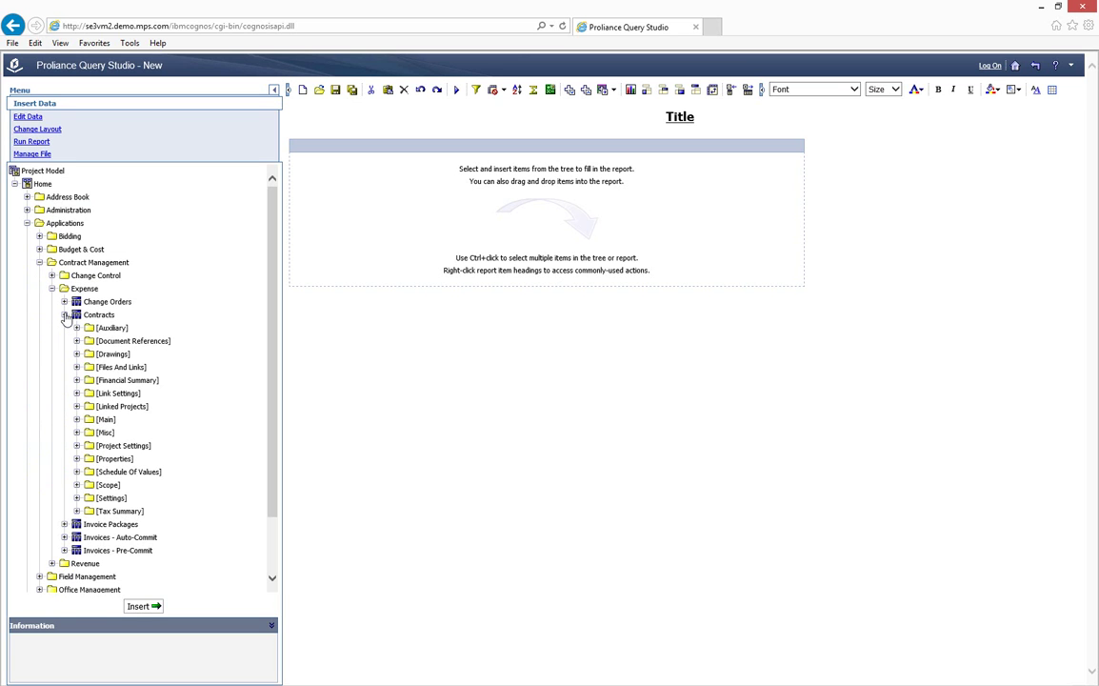
{"action": "left_click", "coordinate": [77, 419]}
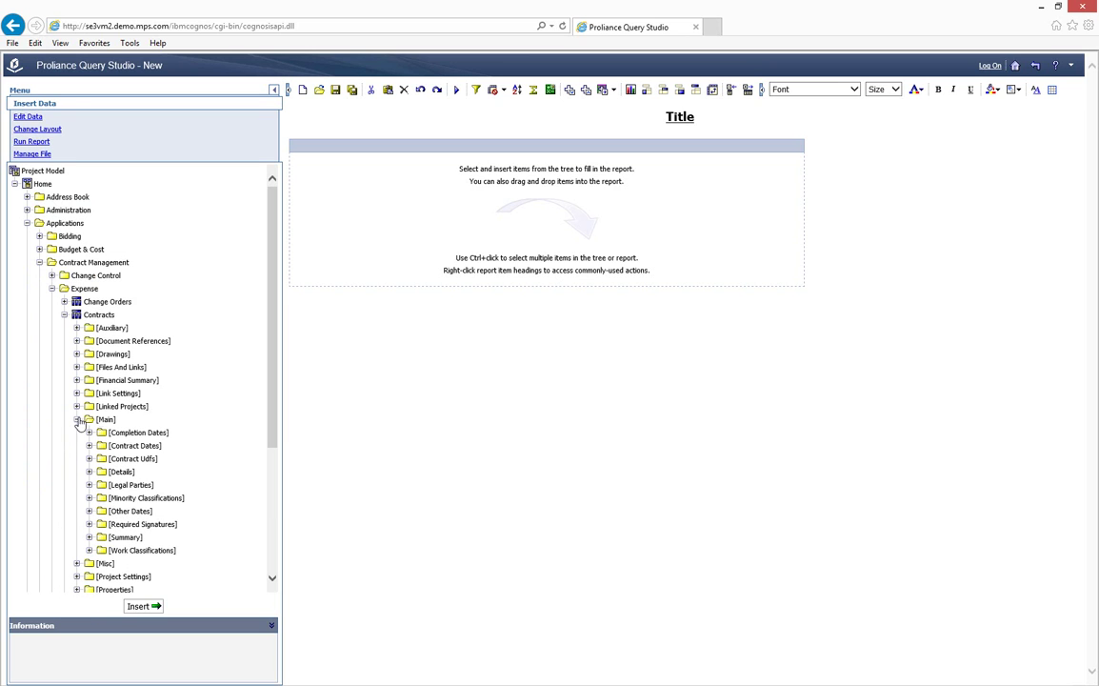
{"action": "left_click", "coordinate": [89, 471]}
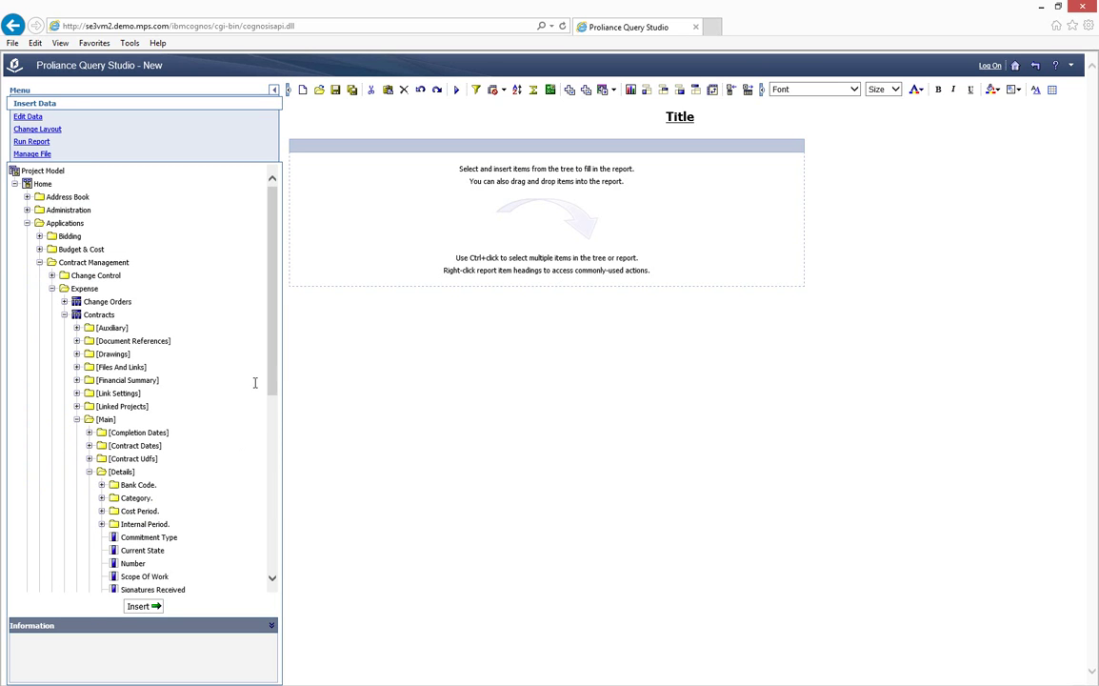
{"action": "left_click_drag", "start_coordinate": [269, 380], "coordinate": [271, 426]}
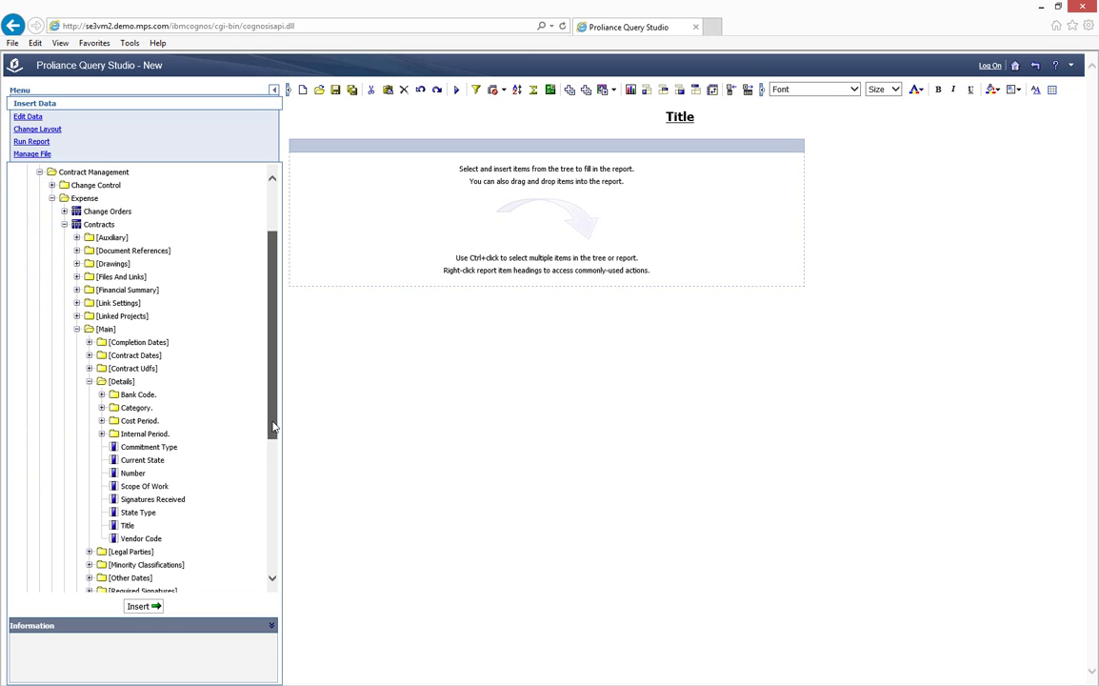
Add contract Number and Title as report columns.
{"action": "left_click", "coordinate": [133, 472]}
{"action": "left_click_drag", "start_coordinate": [132, 472], "coordinate": [390, 276]}
{"action": "left_click", "coordinate": [124, 524]}
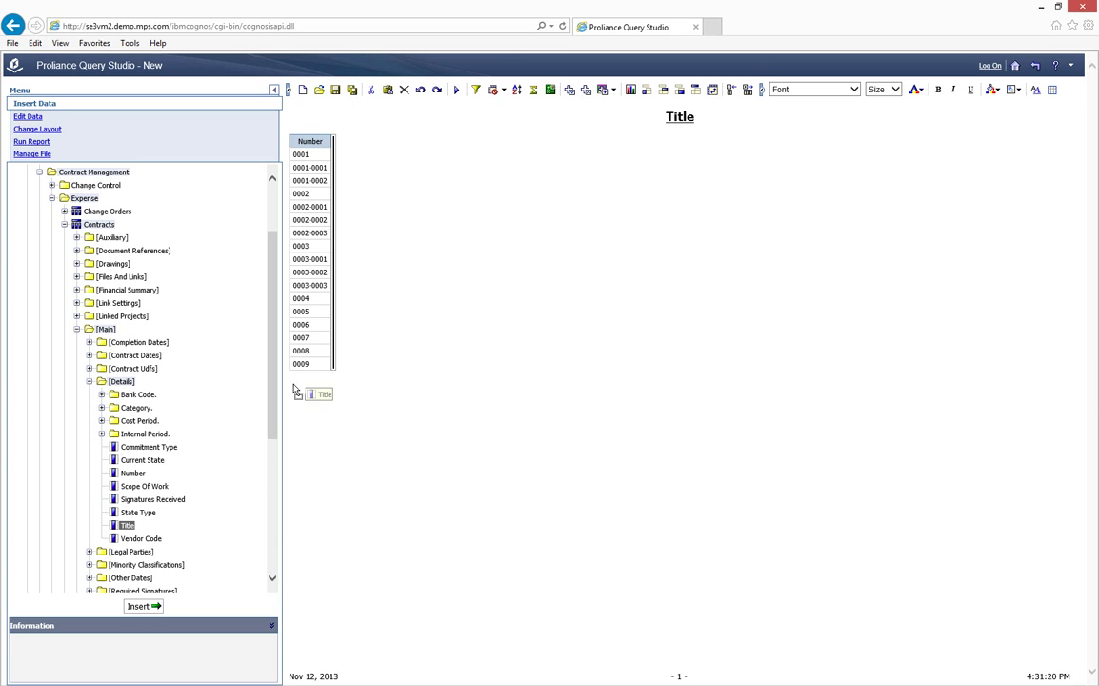
{"action": "left_click_drag", "start_coordinate": [294, 389], "coordinate": [336, 366]}
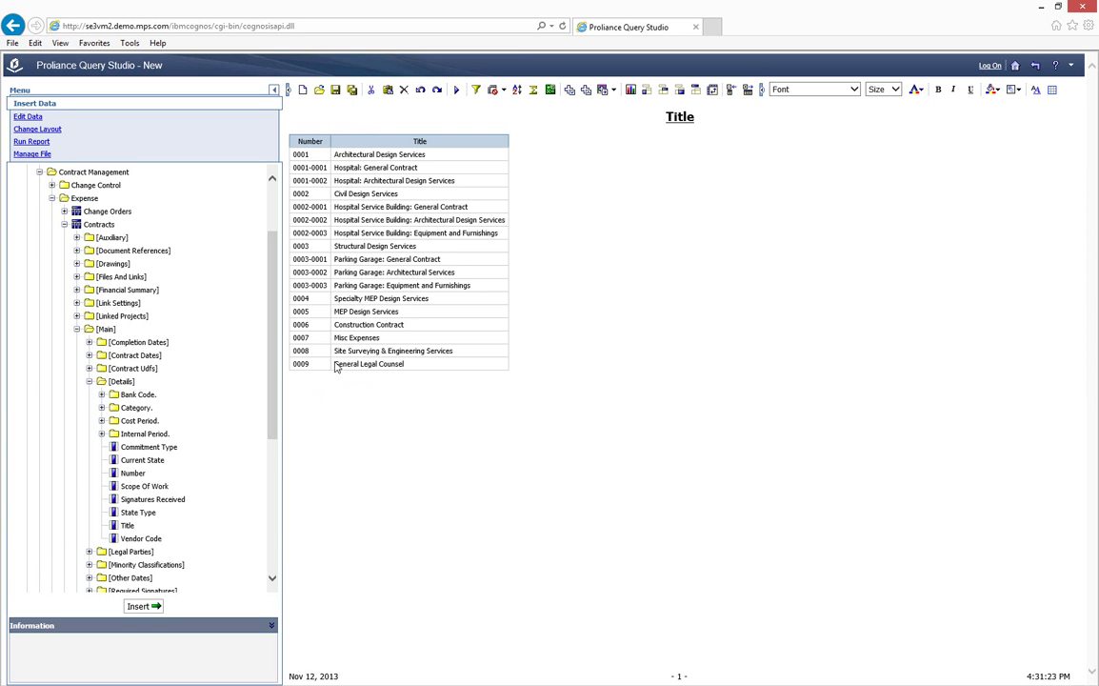
Add MPSAccountTitle from [Auxiliary] as a column after Title.
{"action": "left_click", "coordinate": [76, 237]}
{"action": "left_click_drag", "start_coordinate": [271, 239], "coordinate": [282, 367]}
{"action": "left_click_drag", "start_coordinate": [134, 530], "coordinate": [515, 351]}
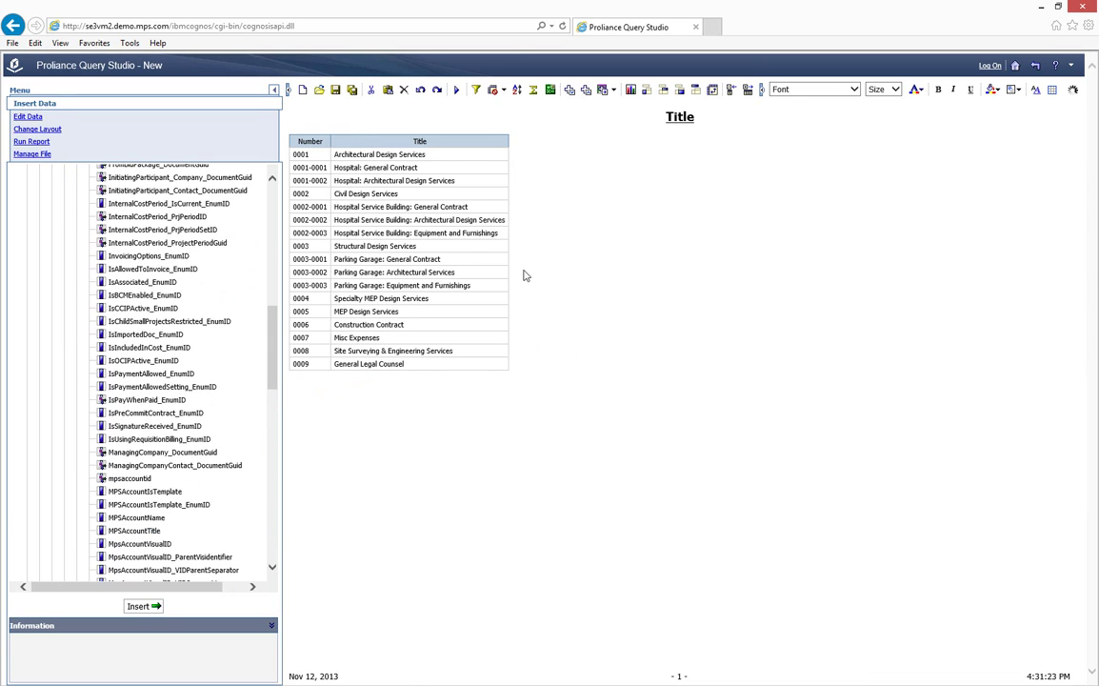
Filter the contract list's MPSAccountTitle column to Hospital Campus only.
{"action": "right_click", "coordinate": [536, 145]}
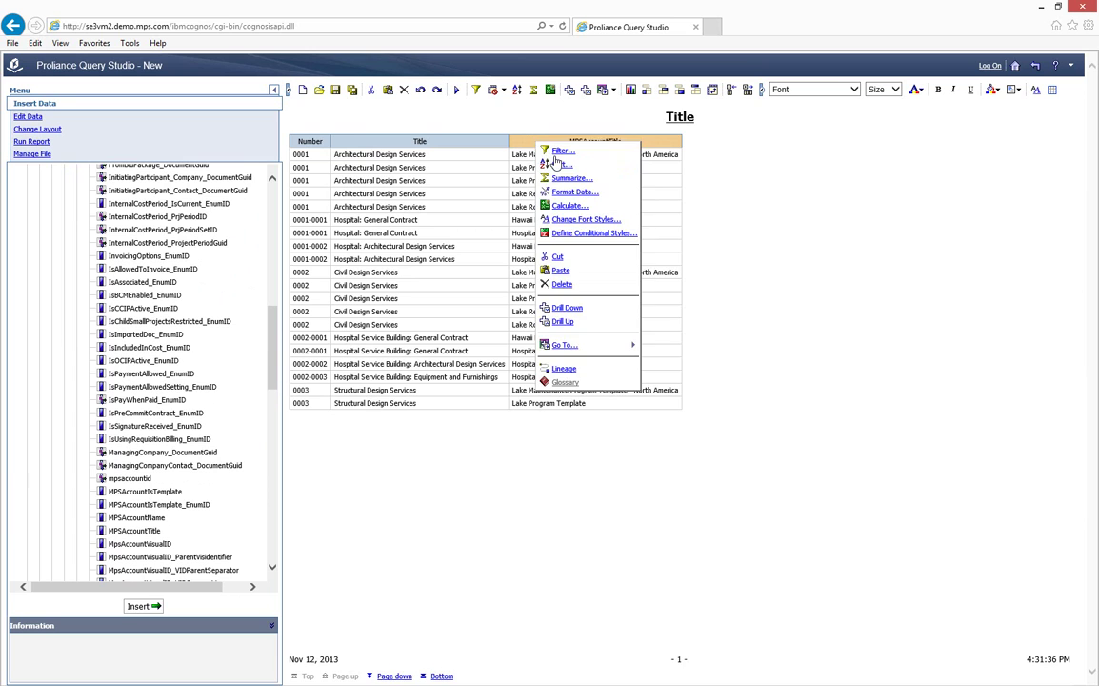
{"action": "left_click", "coordinate": [557, 151]}
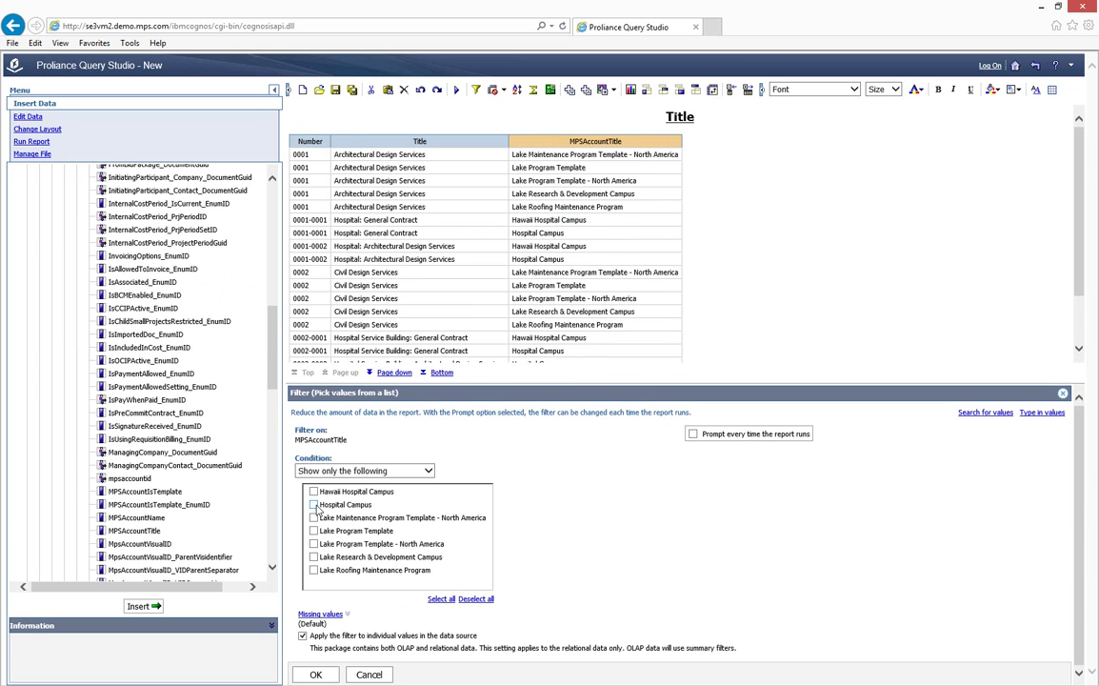
{"action": "left_click", "coordinate": [317, 674]}
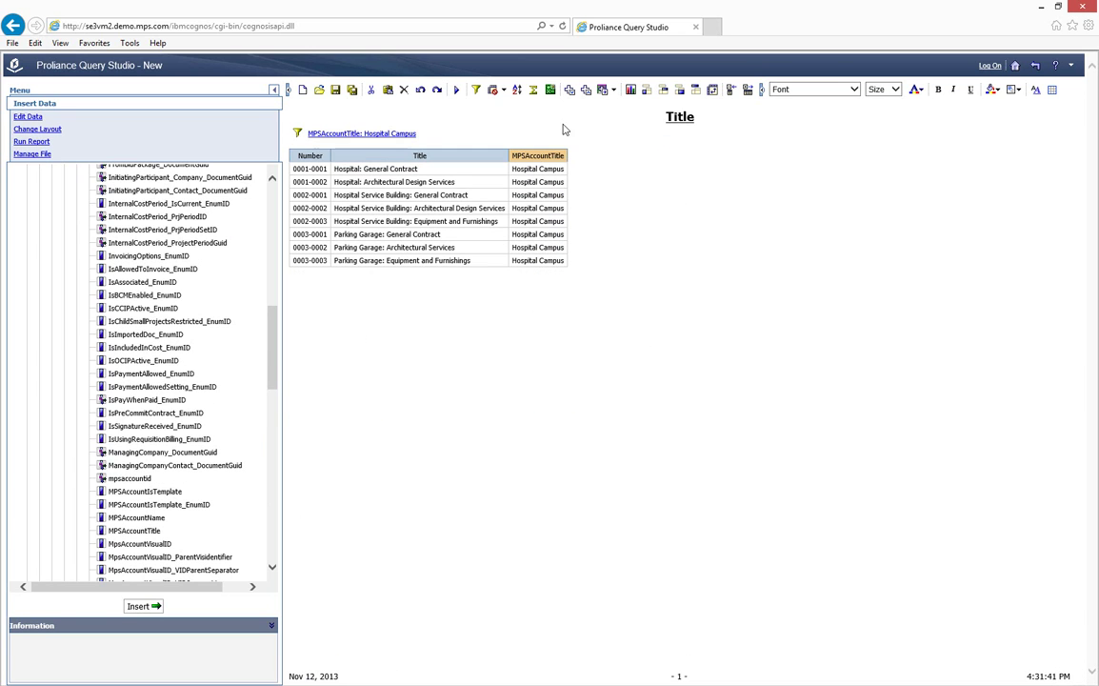
Delete the MPSAccountTitle column but keep its Hospital Campus filter.
{"action": "right_click", "coordinate": [555, 159]}
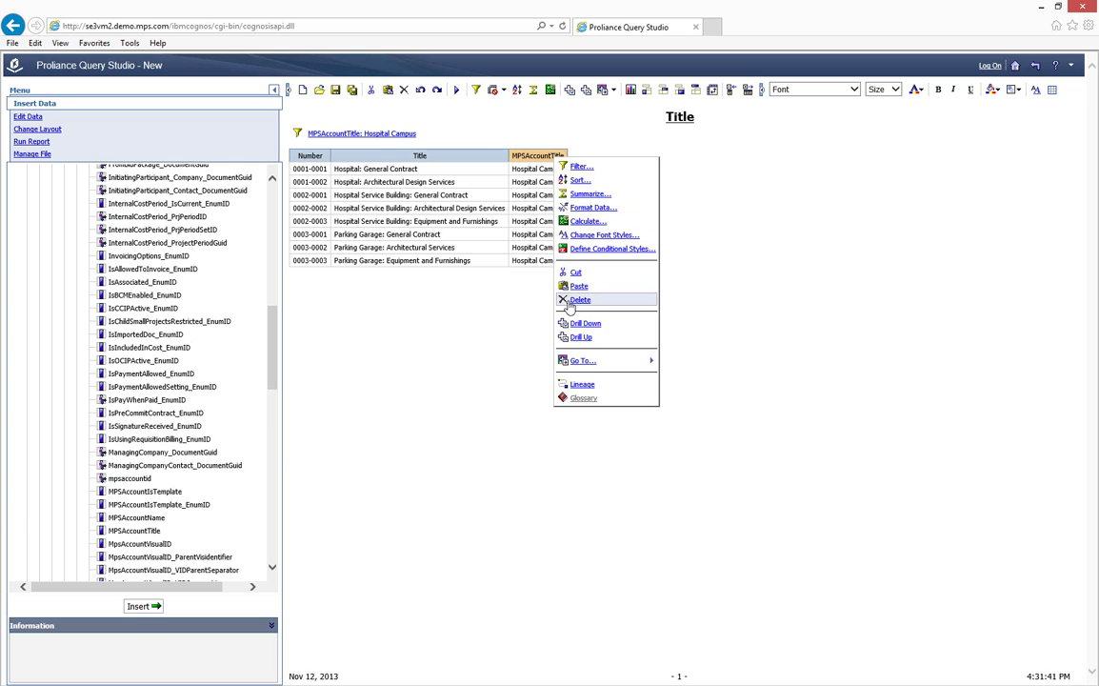
{"action": "left_click", "coordinate": [568, 295]}
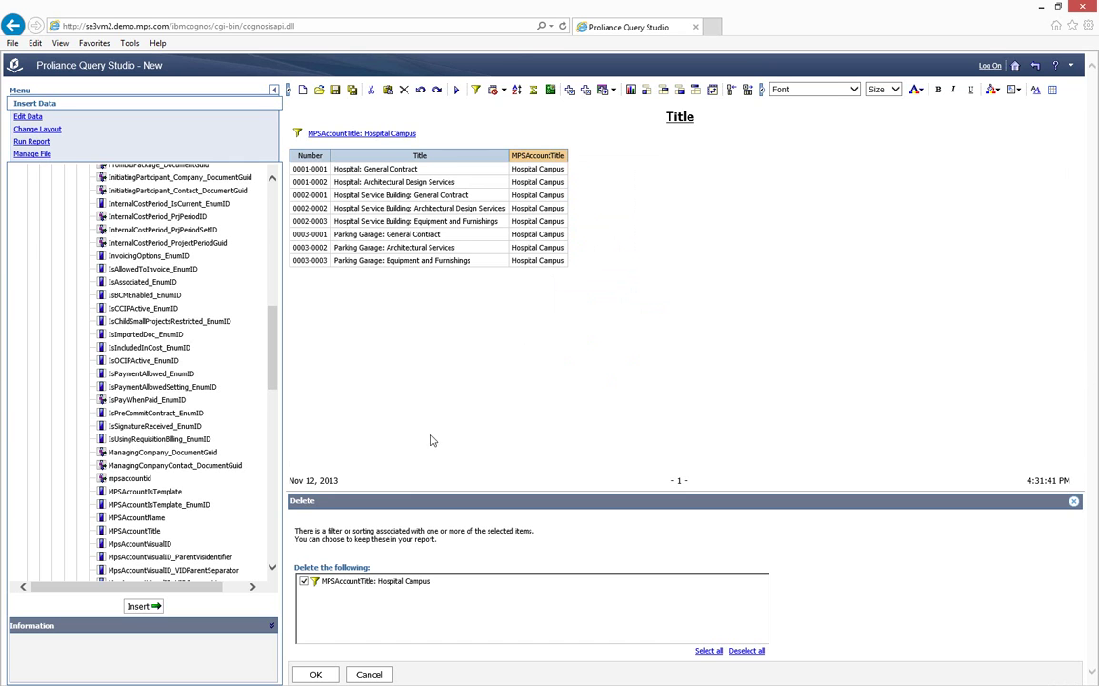
{"action": "left_click", "coordinate": [315, 675]}
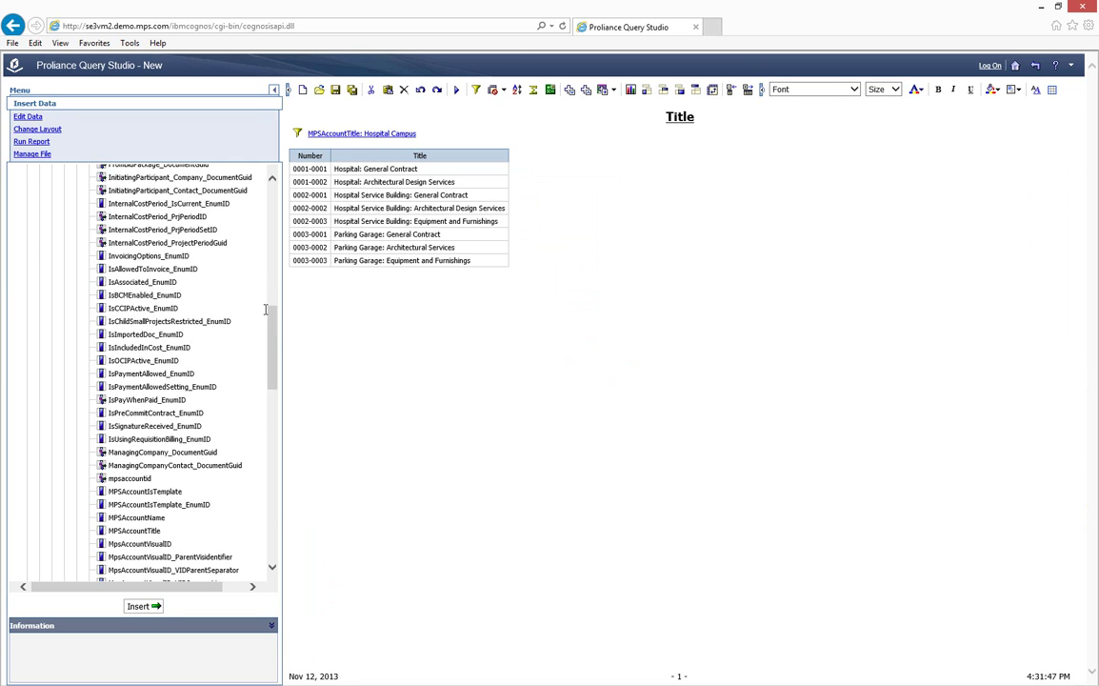
Add the Financial Summary amount fields Contract Amount, Total Changes, Revised Amount, Total Invoiced and Balance To Invoice Amt as columns.
{"action": "scroll", "coordinate": [267, 309], "scroll_direction": "up", "scroll_amount": 10}
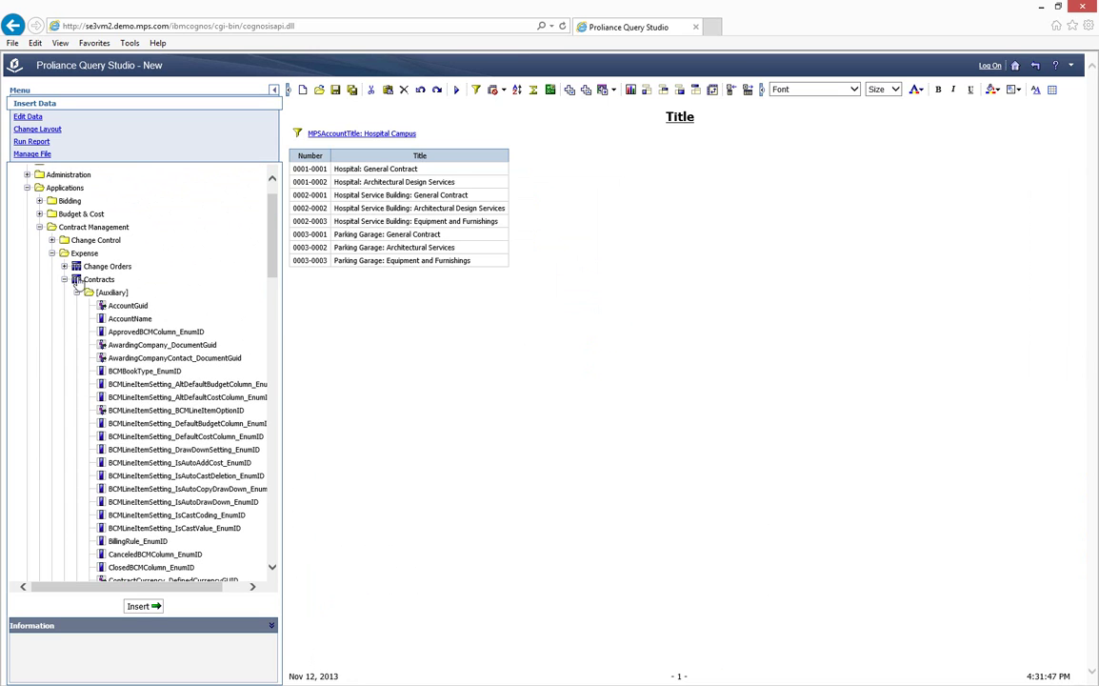
{"action": "left_click", "coordinate": [77, 292]}
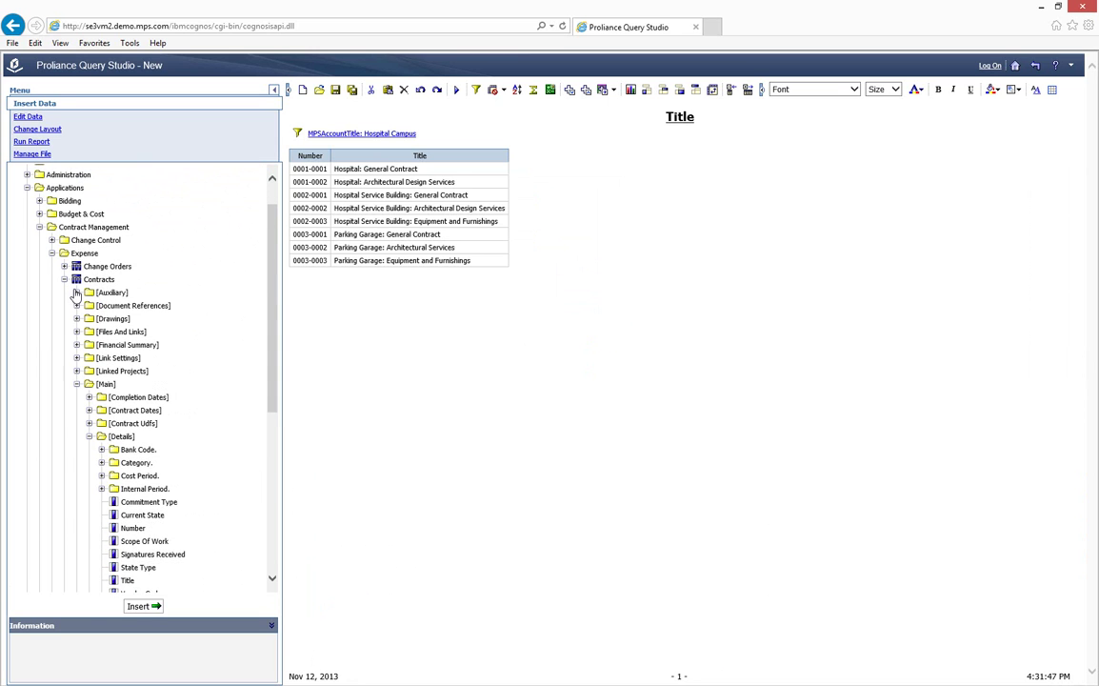
{"action": "left_click", "coordinate": [77, 344]}
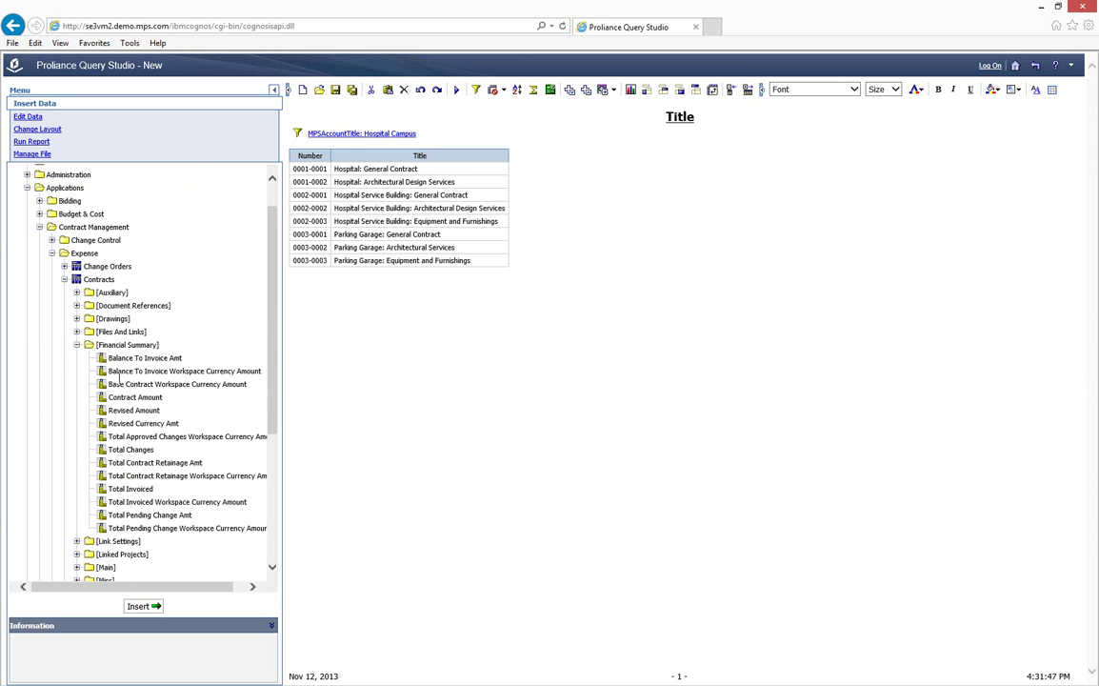
{"action": "left_click_drag", "start_coordinate": [113, 398], "coordinate": [516, 220]}
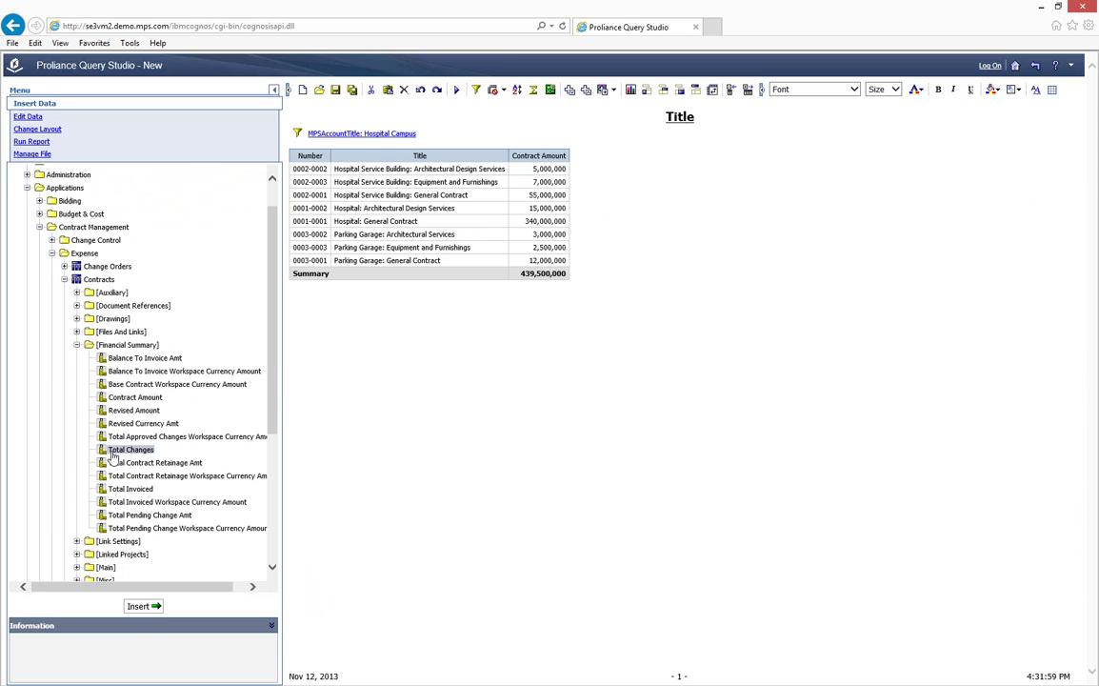
{"action": "left_click_drag", "start_coordinate": [113, 456], "coordinate": [578, 249]}
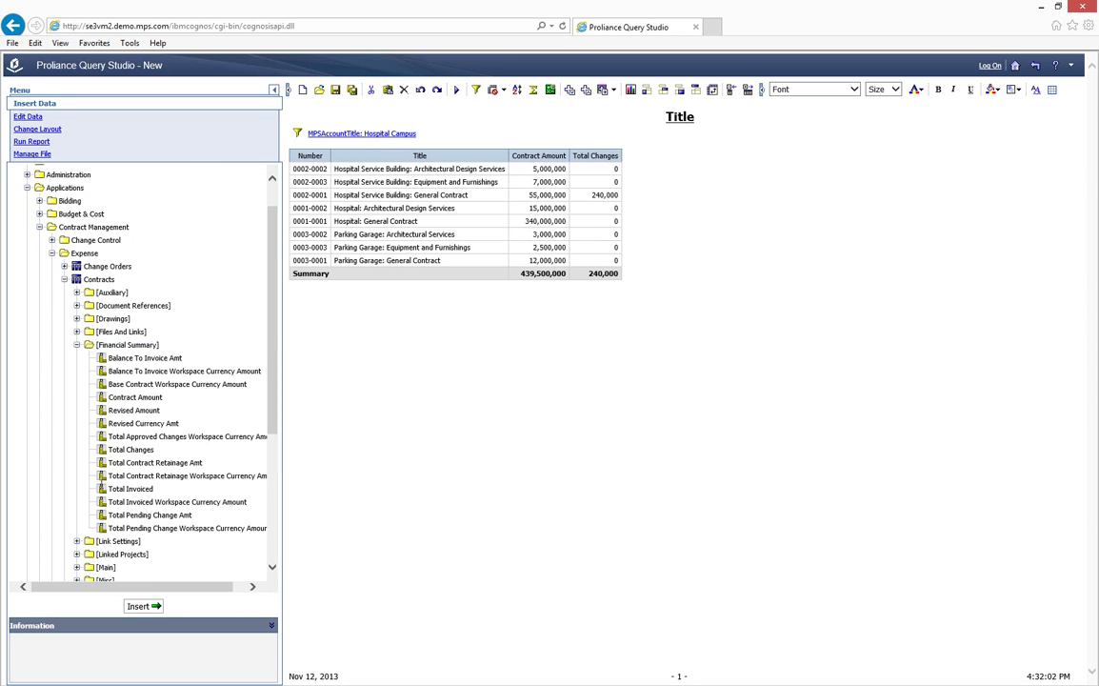
{"action": "left_click_drag", "start_coordinate": [133, 409], "coordinate": [633, 265]}
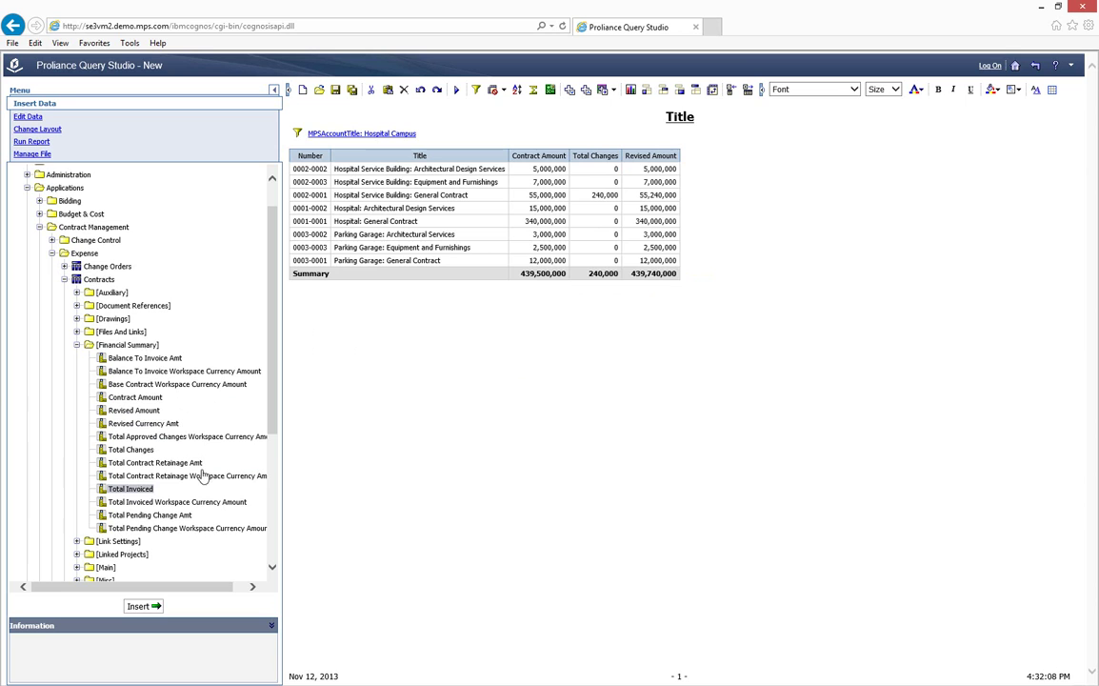
{"action": "left_click_drag", "start_coordinate": [201, 475], "coordinate": [691, 280]}
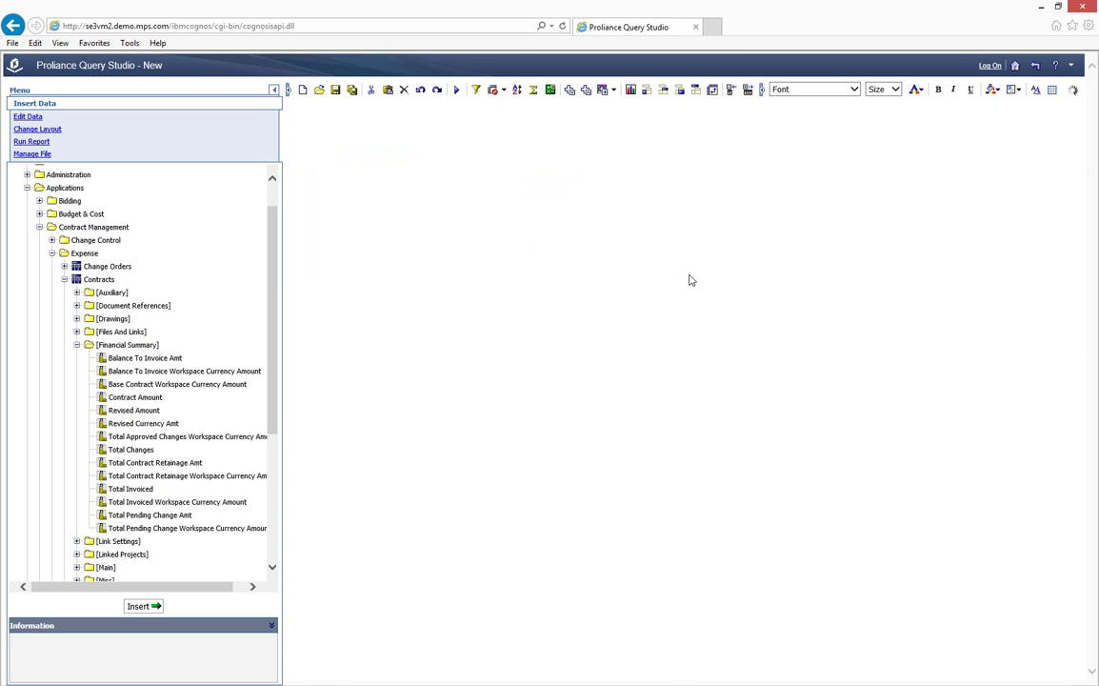
{"action": "left_click_drag", "start_coordinate": [152, 358], "coordinate": [734, 240]}
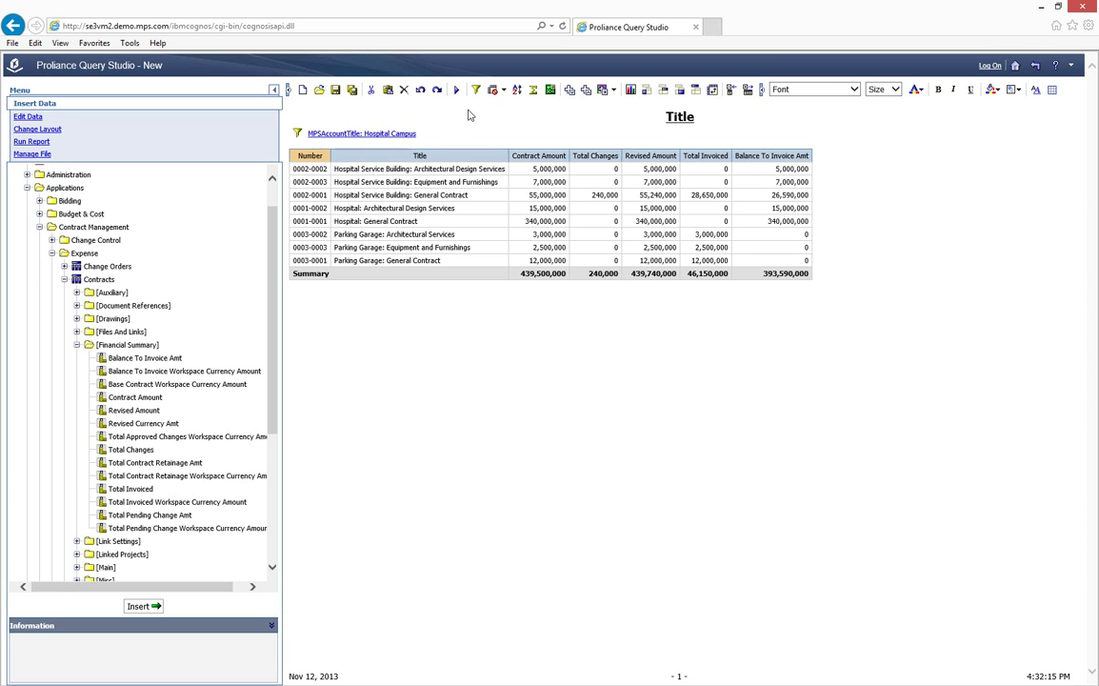
Sort the rows by Number ascending and change the report heading to 'Contract Summary'.
{"action": "left_click", "coordinate": [517, 90]}
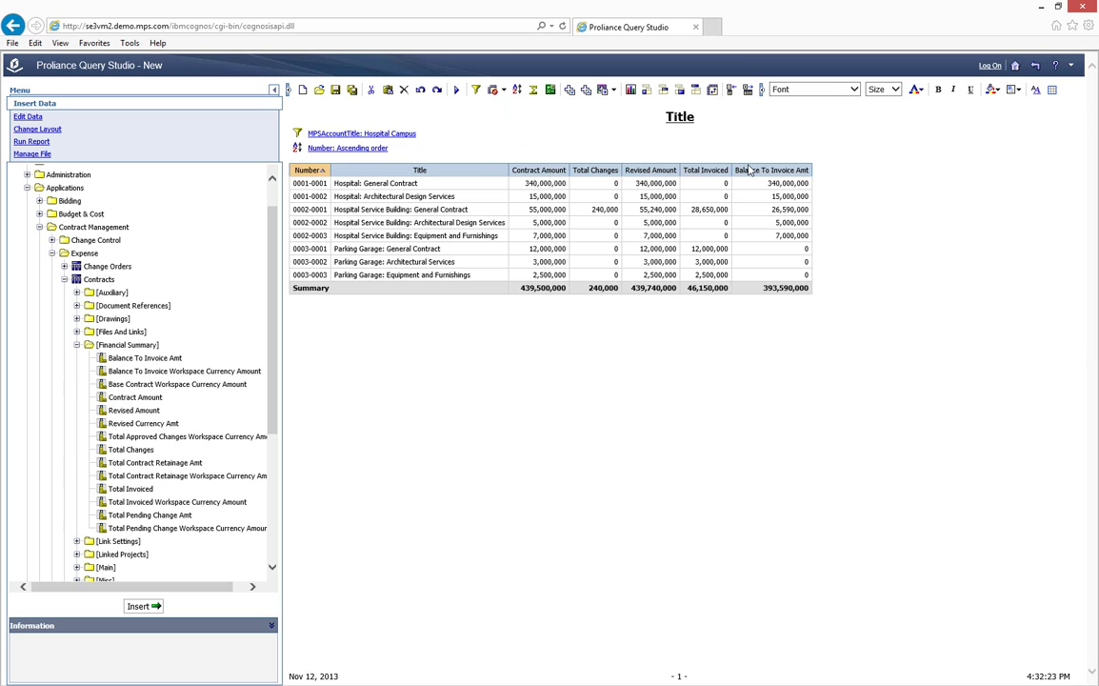
{"action": "double_click", "coordinate": [674, 116]}
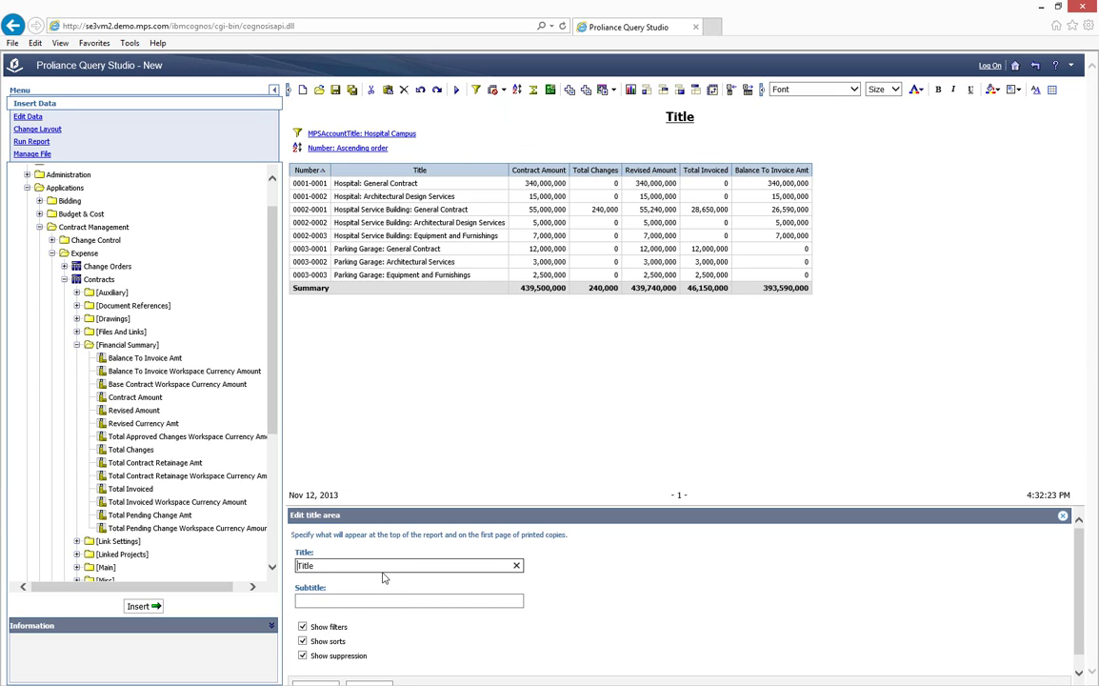
{"action": "type", "text": "Contract Summary"}
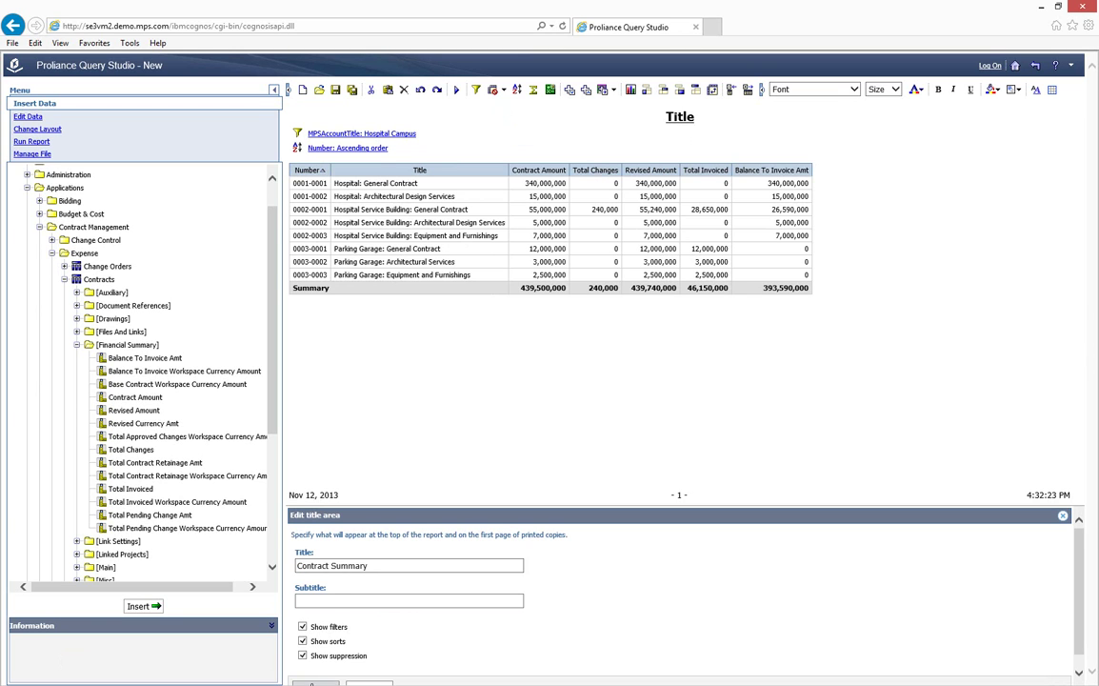
{"action": "left_click", "coordinate": [309, 681]}
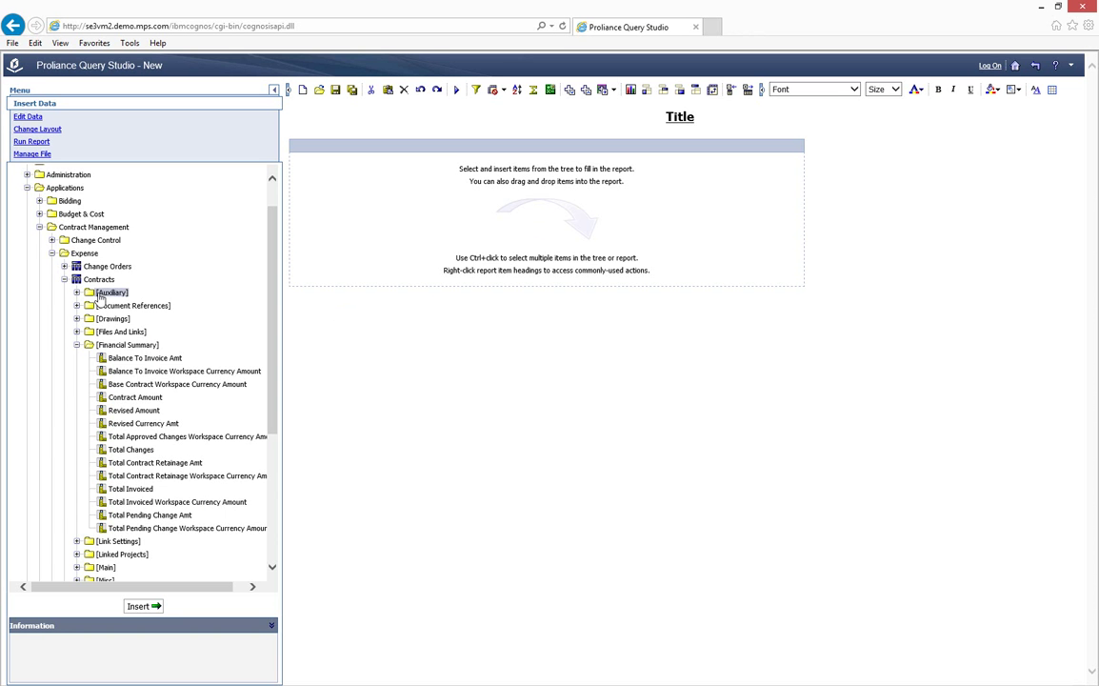
Place the contract Title field from Main, then MPSAccountTitle from Auxiliary beside it.
{"action": "left_click", "coordinate": [76, 343]}
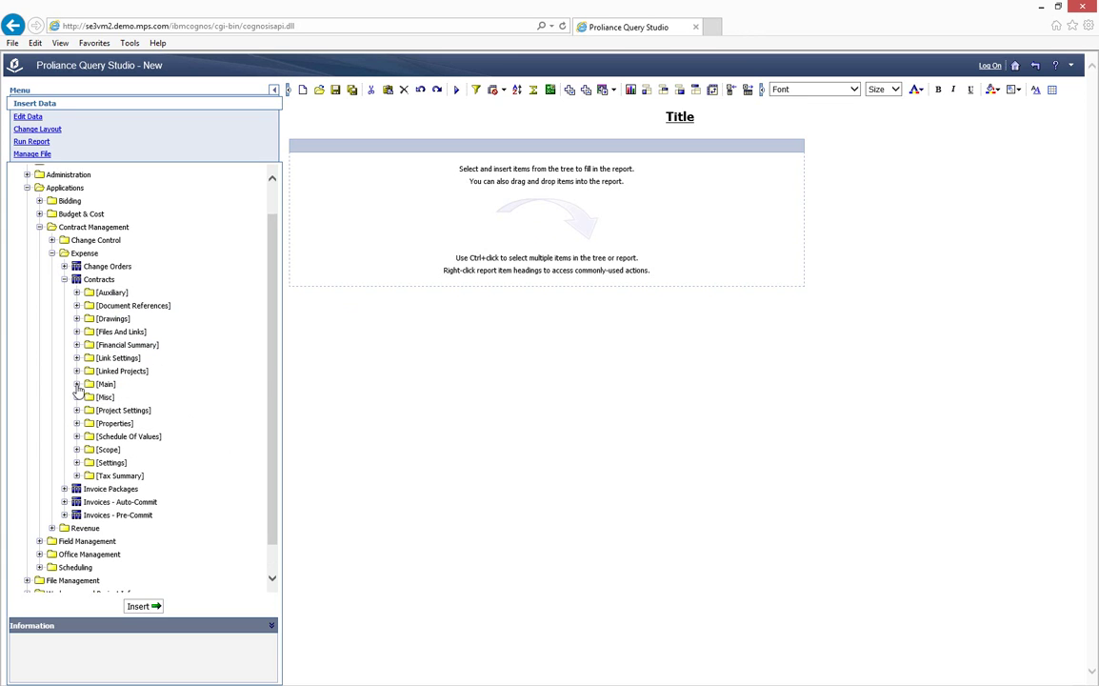
{"action": "left_click", "coordinate": [76, 384]}
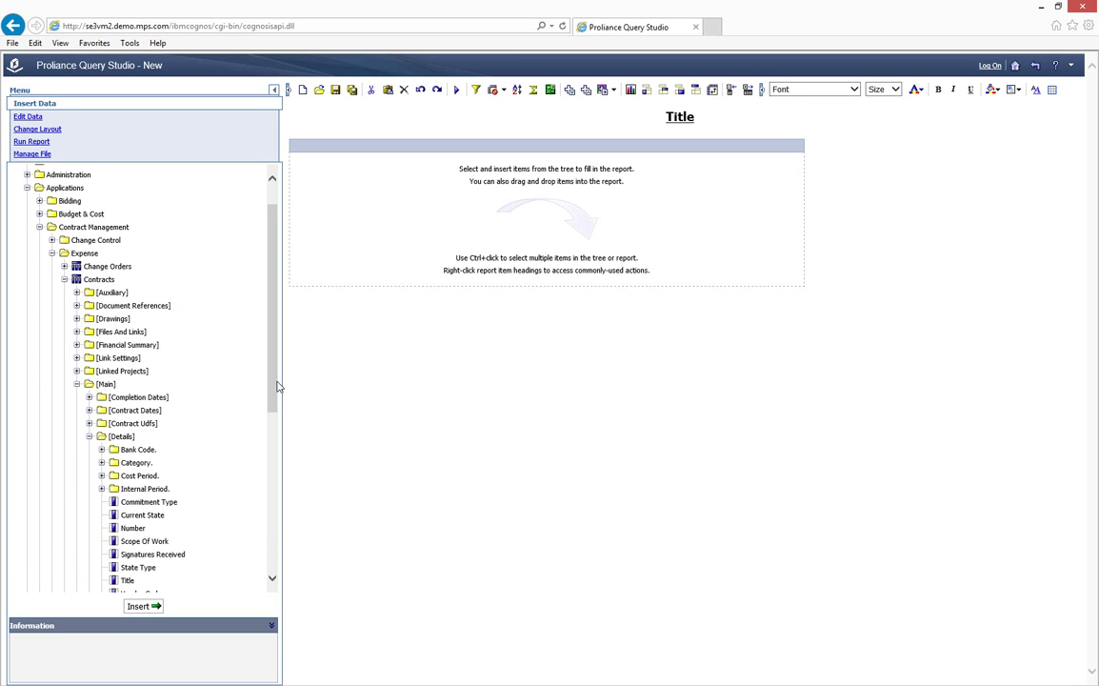
{"action": "scroll", "coordinate": [272, 400], "scroll_direction": "down", "scroll_amount": 1}
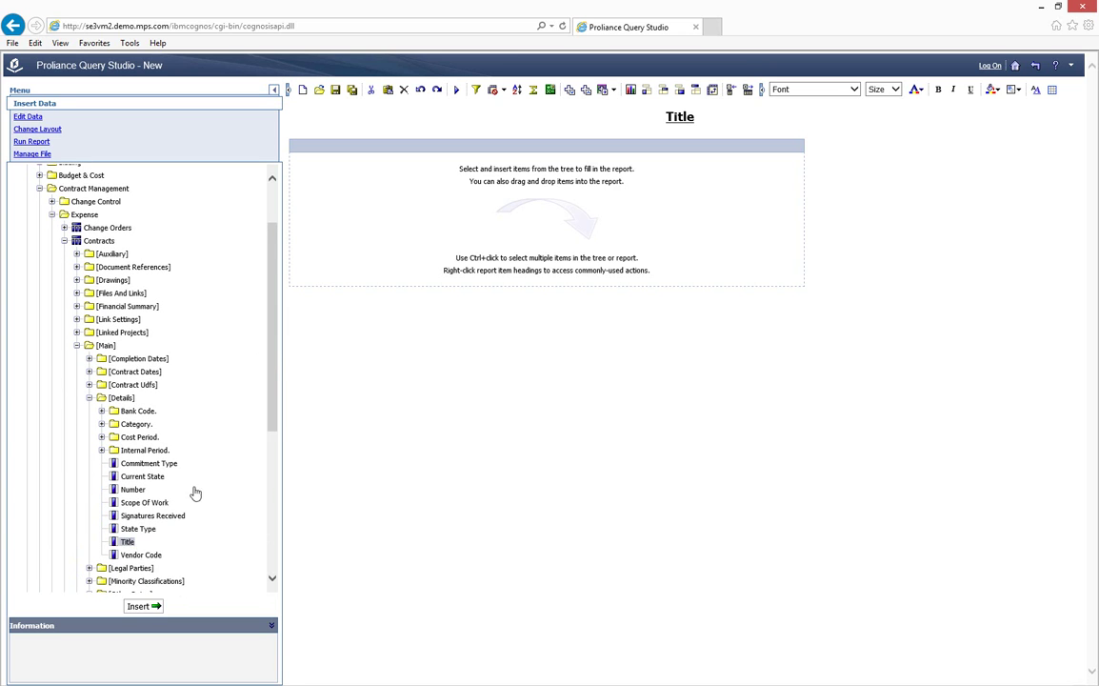
{"action": "left_click_drag", "start_coordinate": [196, 493], "coordinate": [336, 246]}
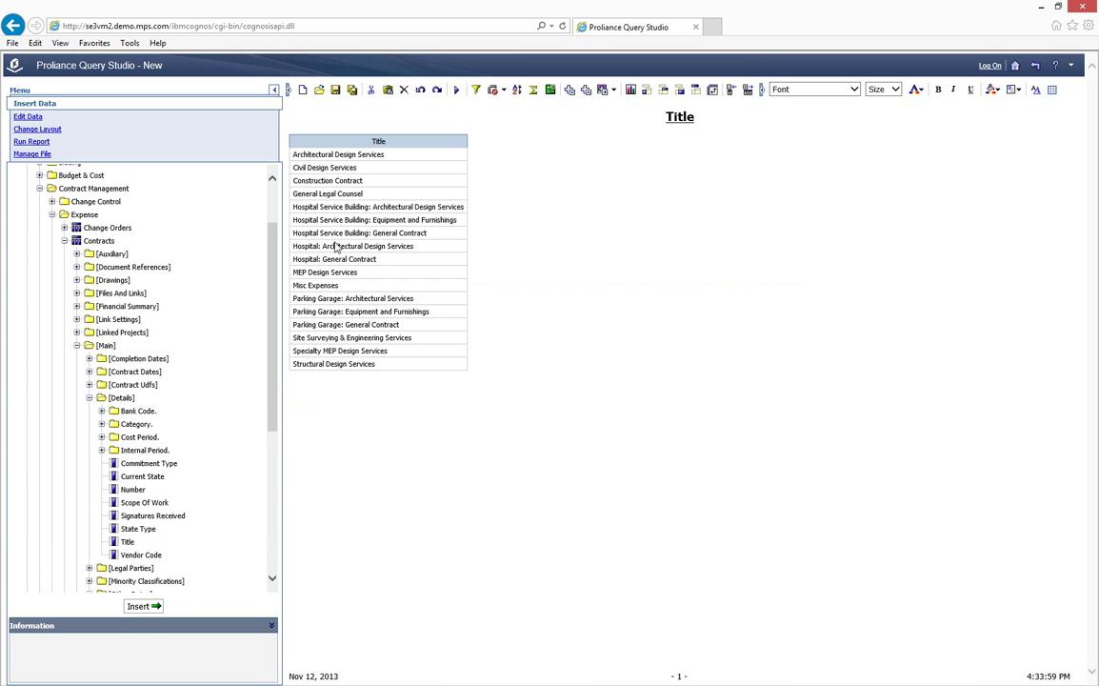
{"action": "left_click", "coordinate": [76, 253]}
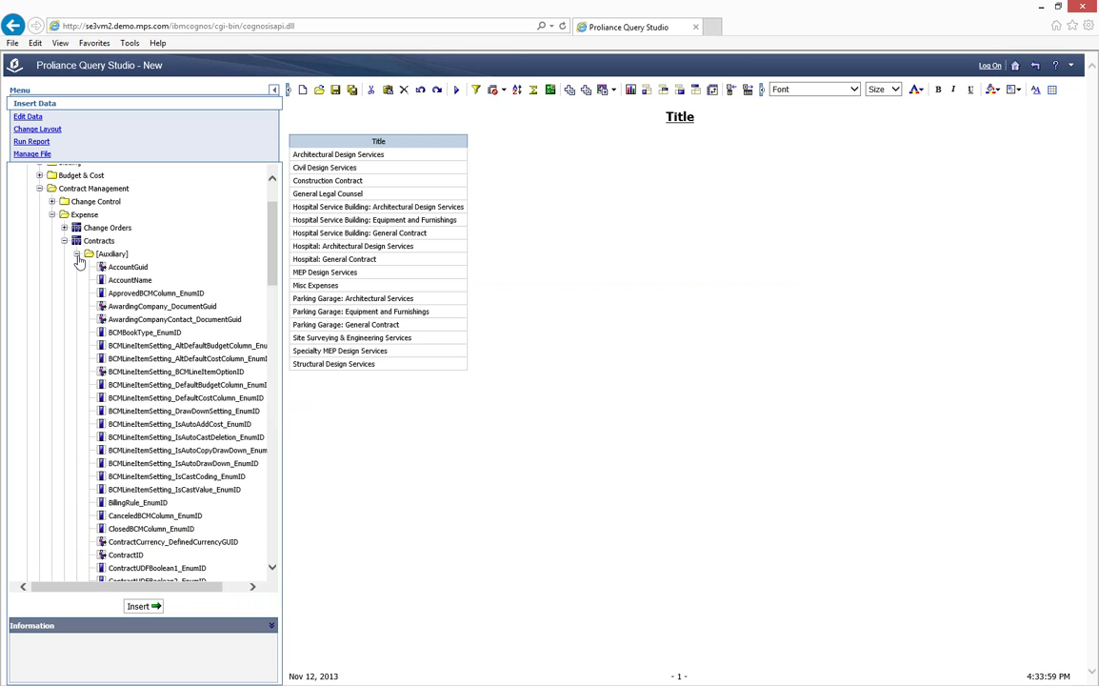
{"action": "left_click_drag", "start_coordinate": [273, 269], "coordinate": [277, 354]}
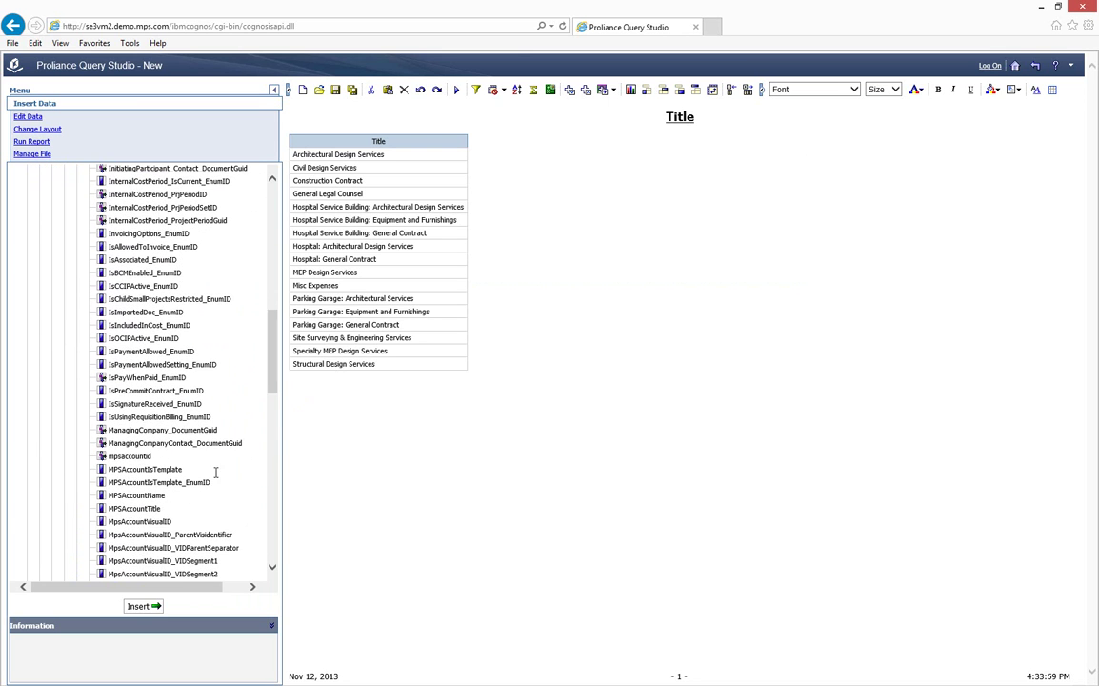
{"action": "left_click_drag", "start_coordinate": [138, 509], "coordinate": [473, 328]}
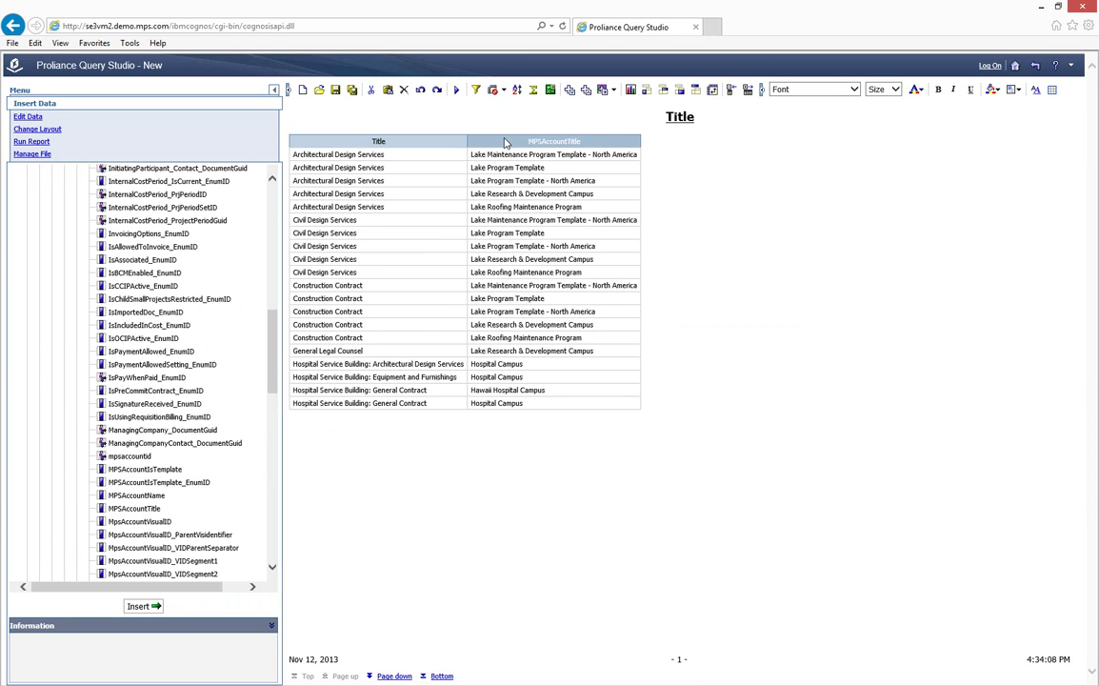
Filter the MPSAccountTitle column to Hospital Campus only.
{"action": "right_click", "coordinate": [508, 144]}
{"action": "left_click", "coordinate": [529, 148]}
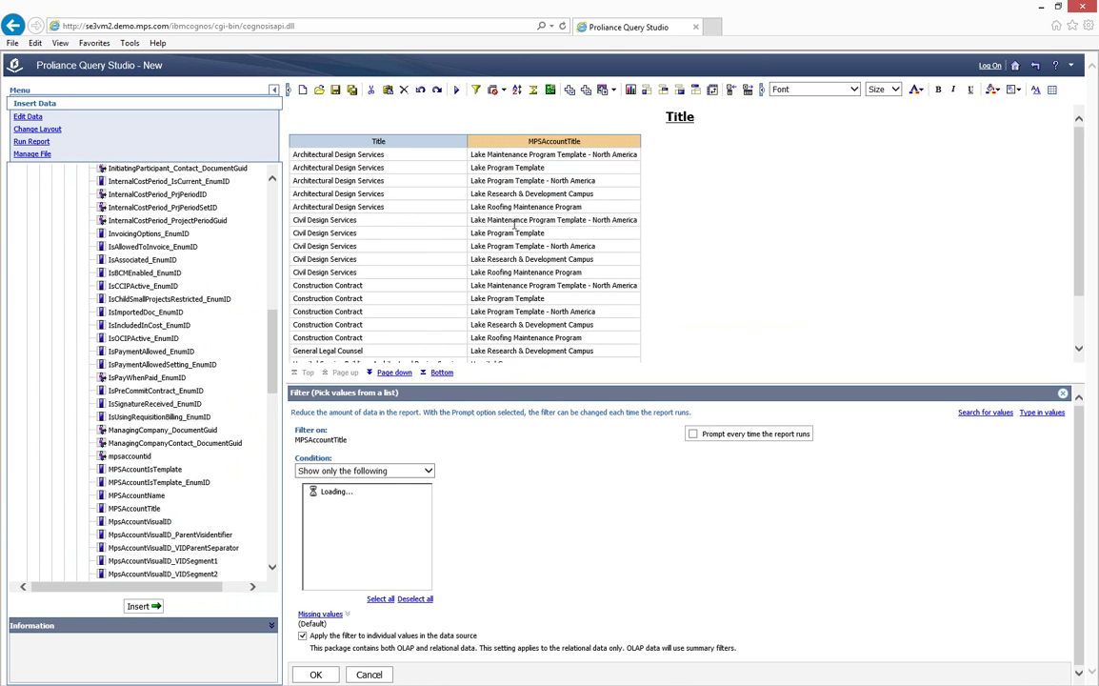
{"action": "left_click", "coordinate": [314, 505]}
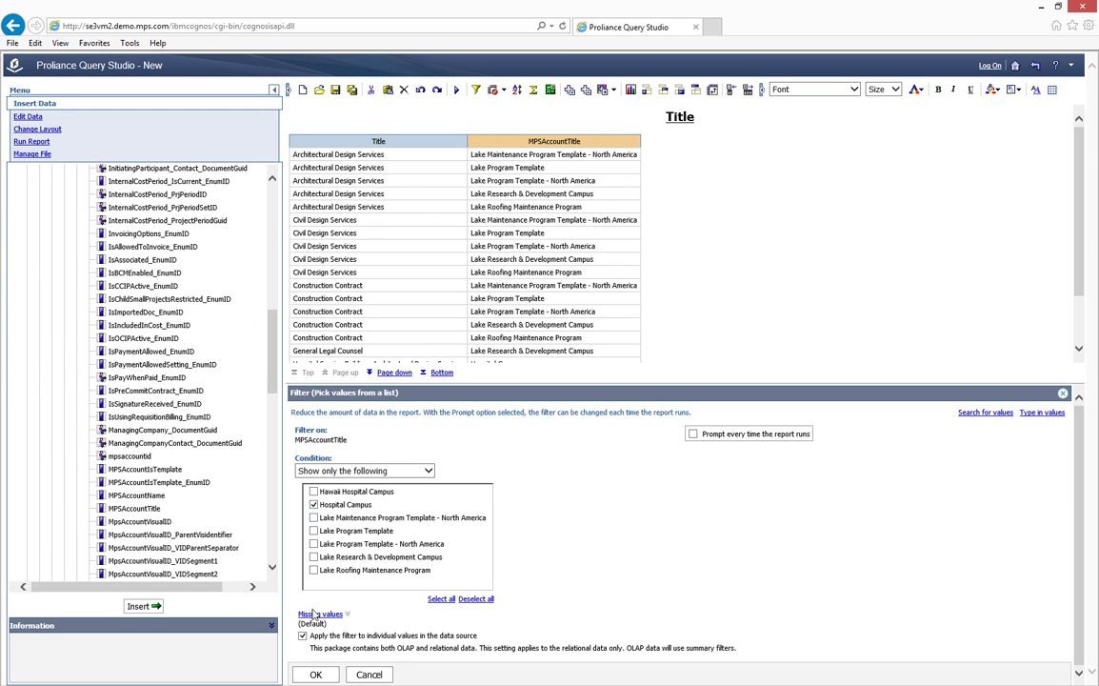
{"action": "left_click", "coordinate": [314, 674]}
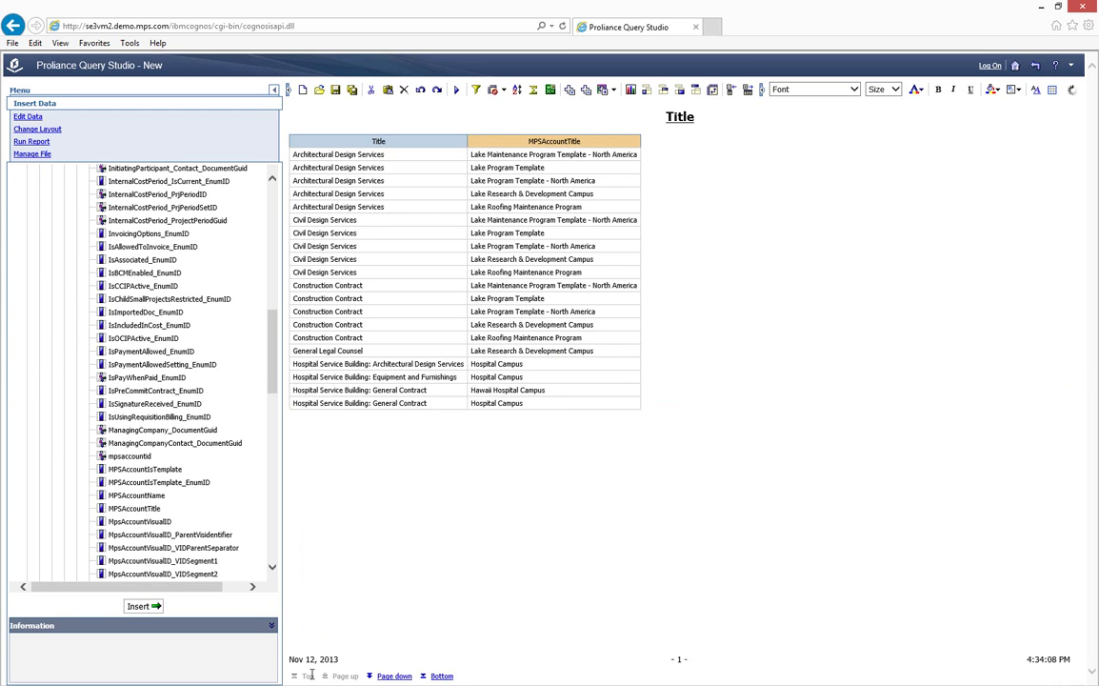
Delete the MPSAccountTitle column while keeping its Hospital Campus filter.
{"action": "left_click", "coordinate": [507, 155]}
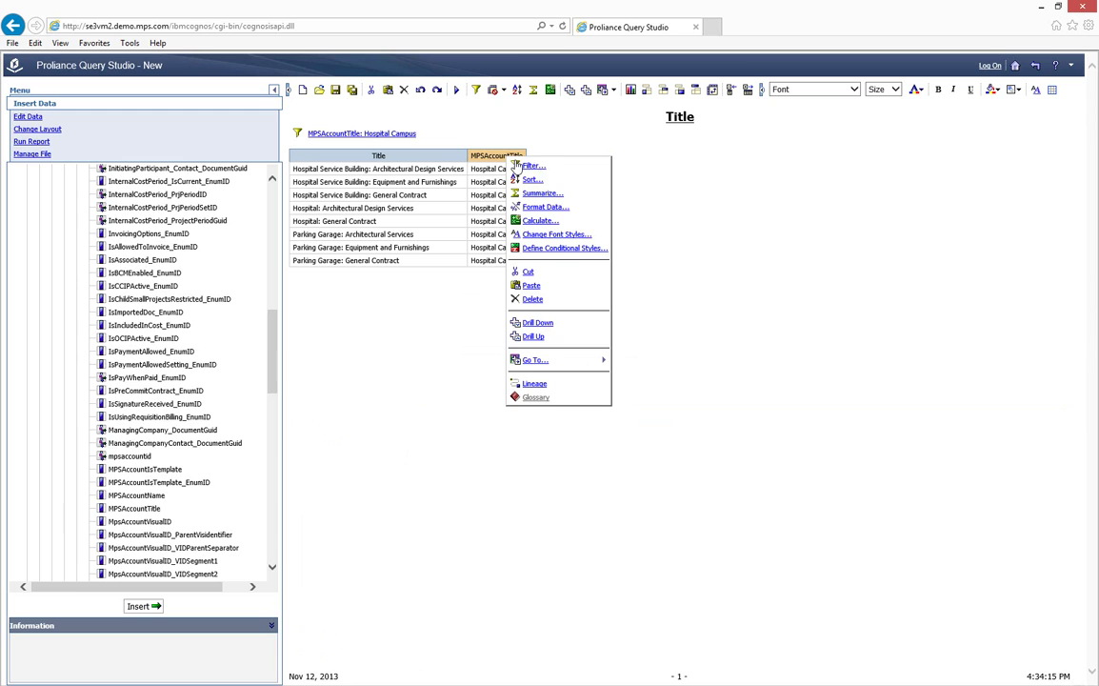
{"action": "left_click", "coordinate": [489, 278]}
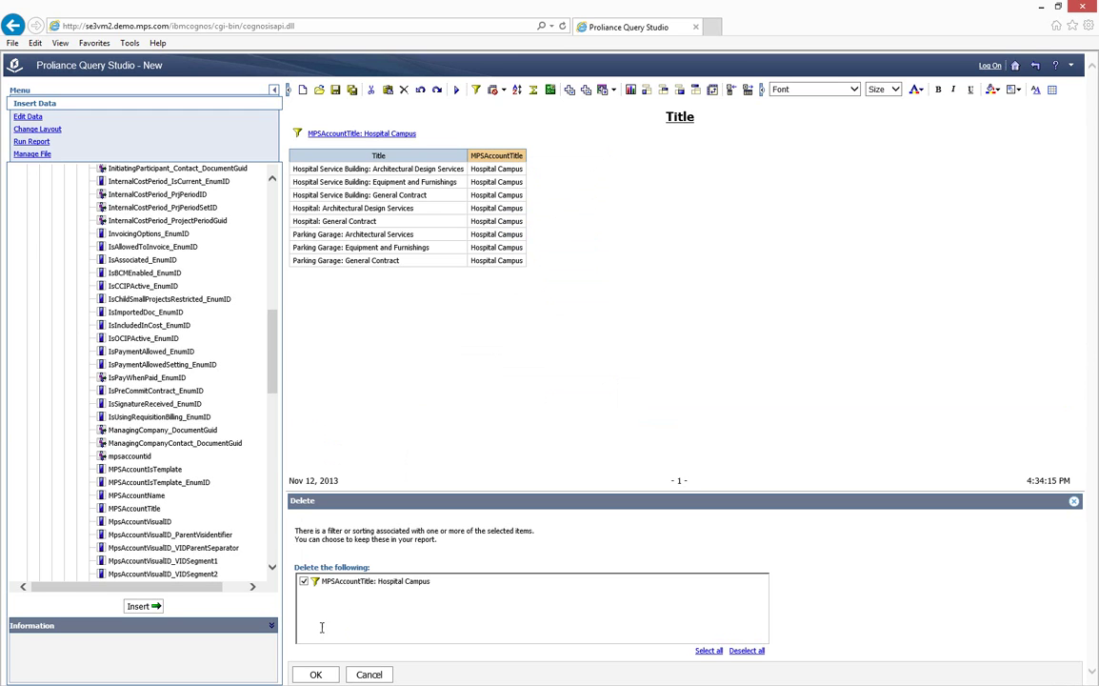
{"action": "left_click", "coordinate": [303, 580]}
{"action": "left_click", "coordinate": [315, 672]}
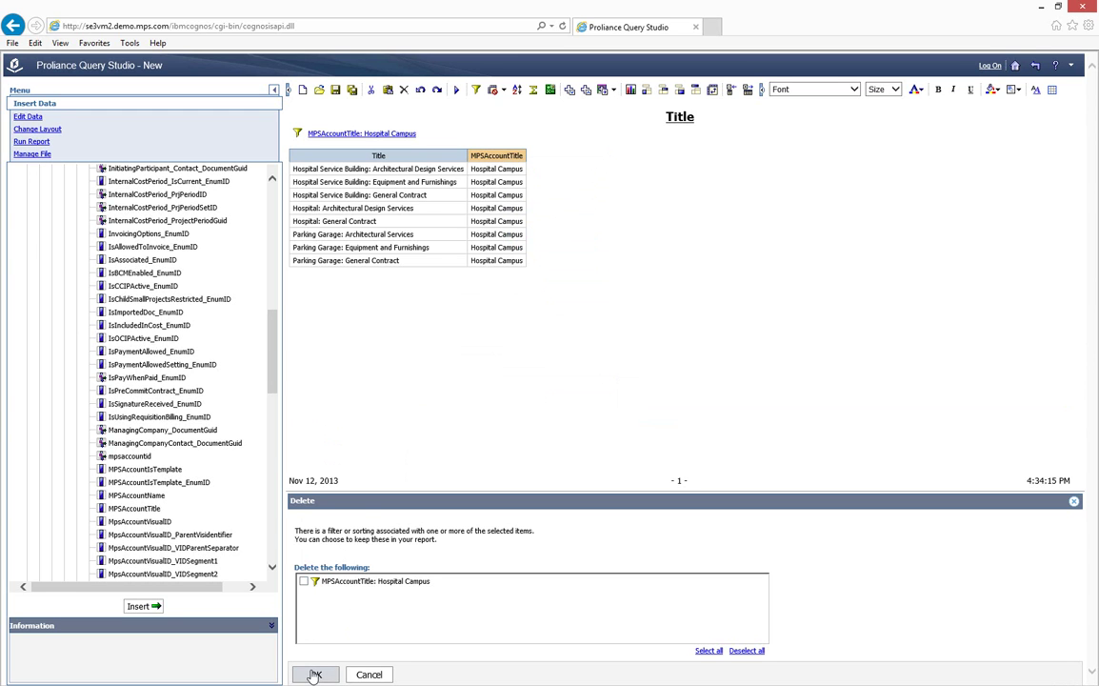
{"action": "scroll", "coordinate": [275, 337], "scroll_direction": "up", "scroll_amount": 15}
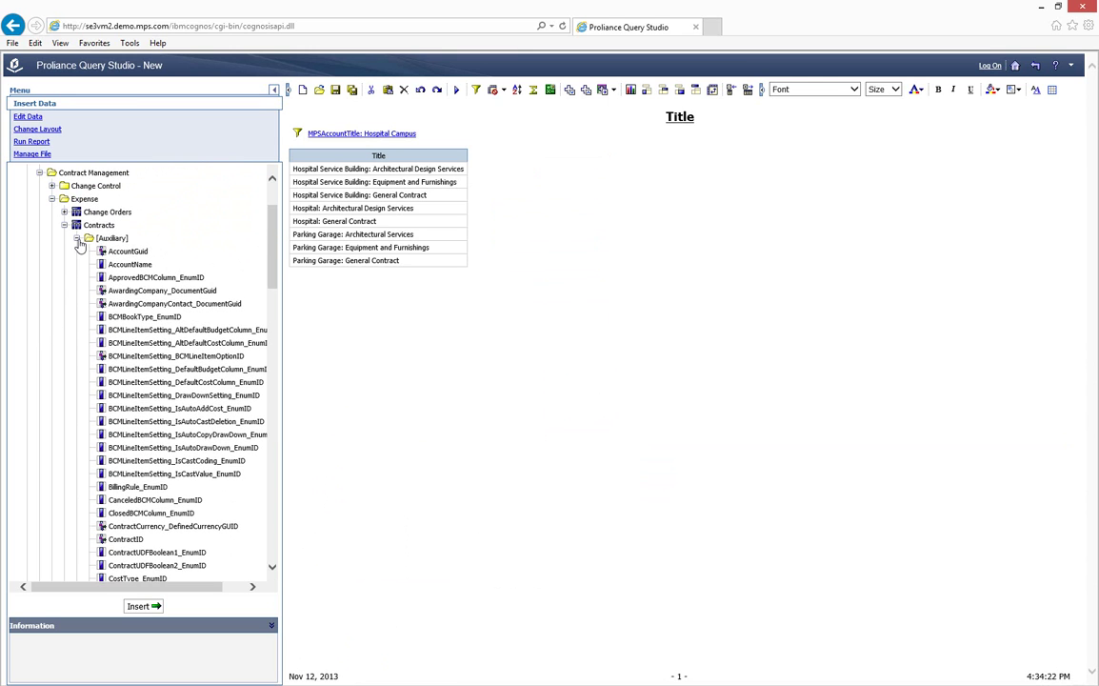
Add the Schedule Of Values Cost Line Items Amount field as a report column.
{"action": "left_click", "coordinate": [78, 238]}
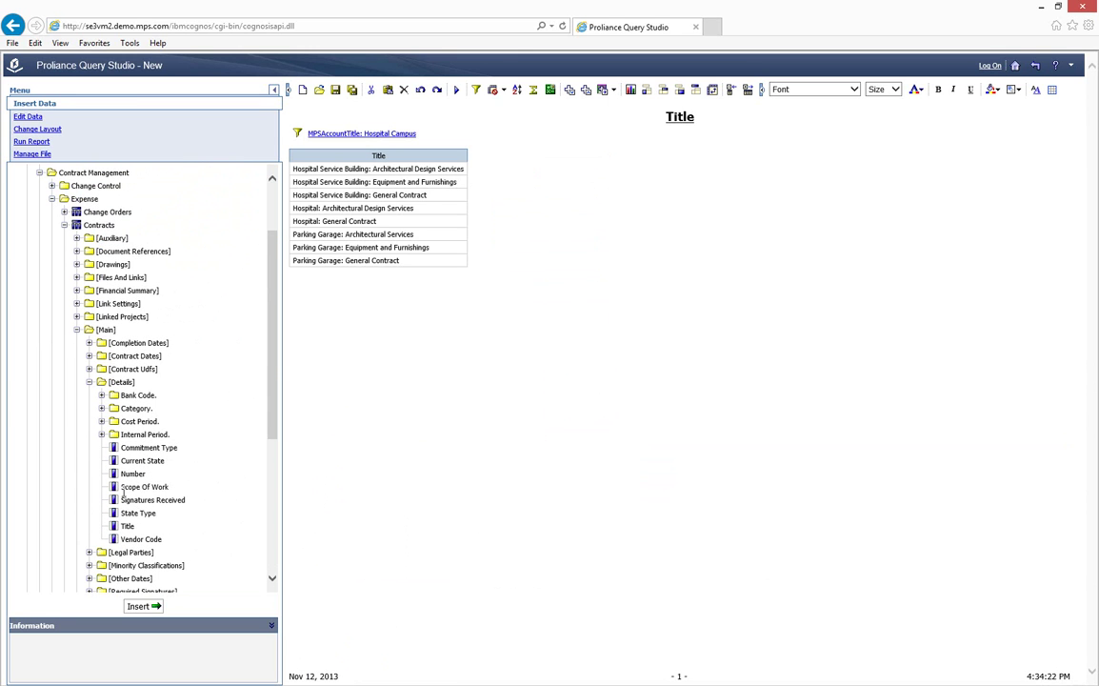
{"action": "left_click", "coordinate": [78, 330]}
{"action": "left_click", "coordinate": [77, 403]}
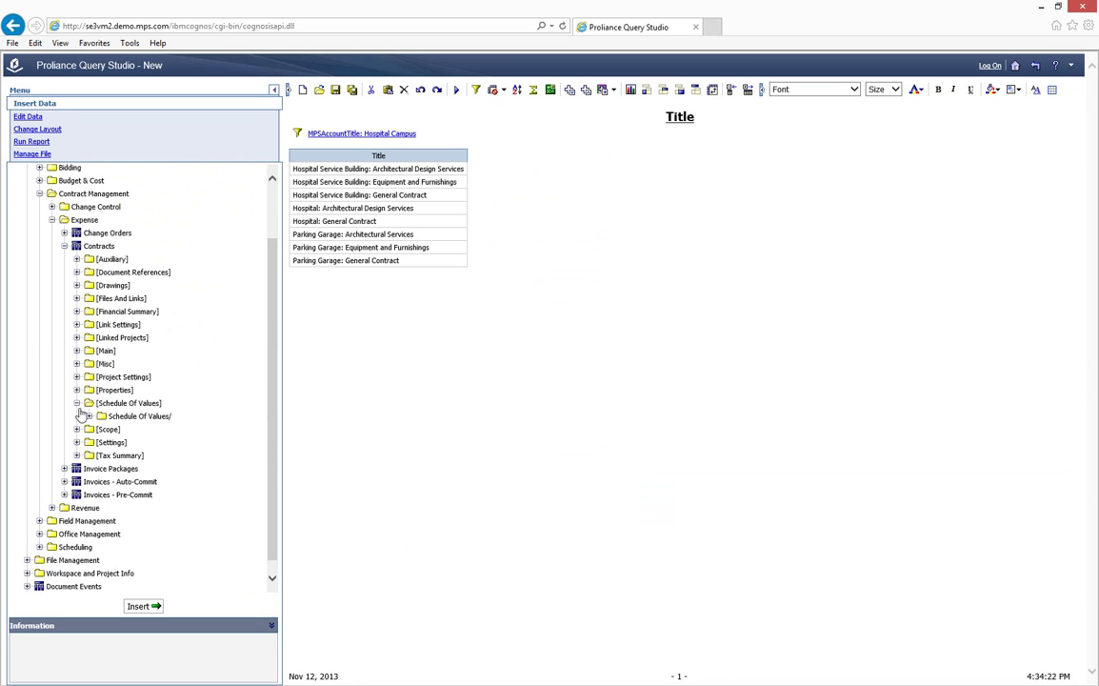
{"action": "left_click", "coordinate": [89, 417]}
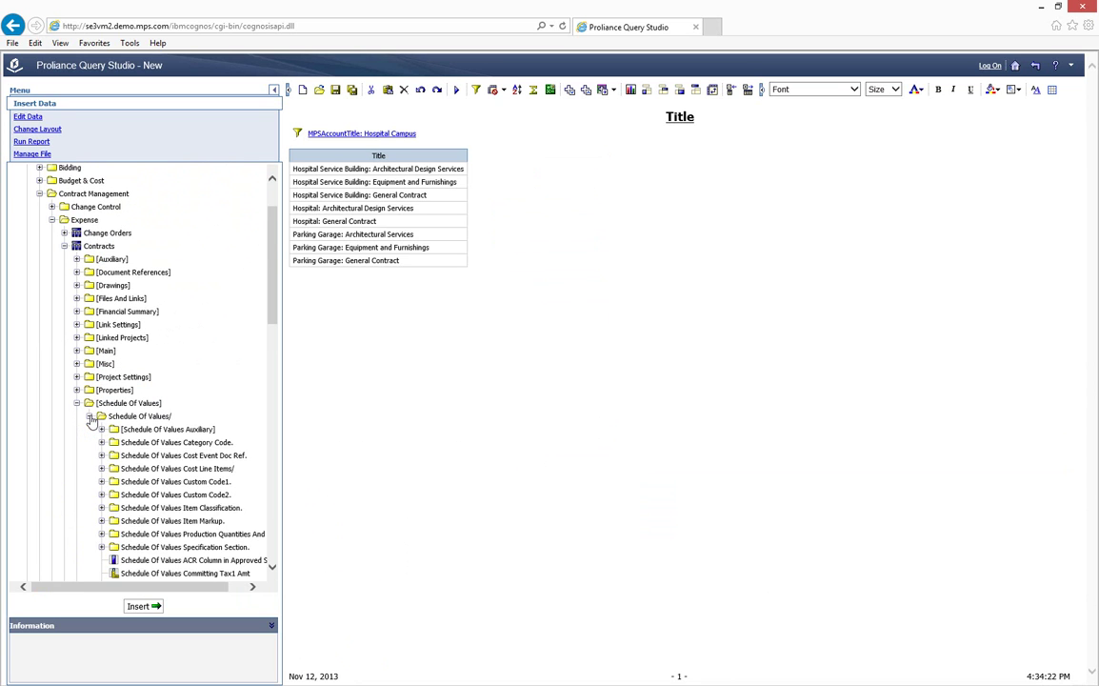
{"action": "left_click", "coordinate": [102, 468]}
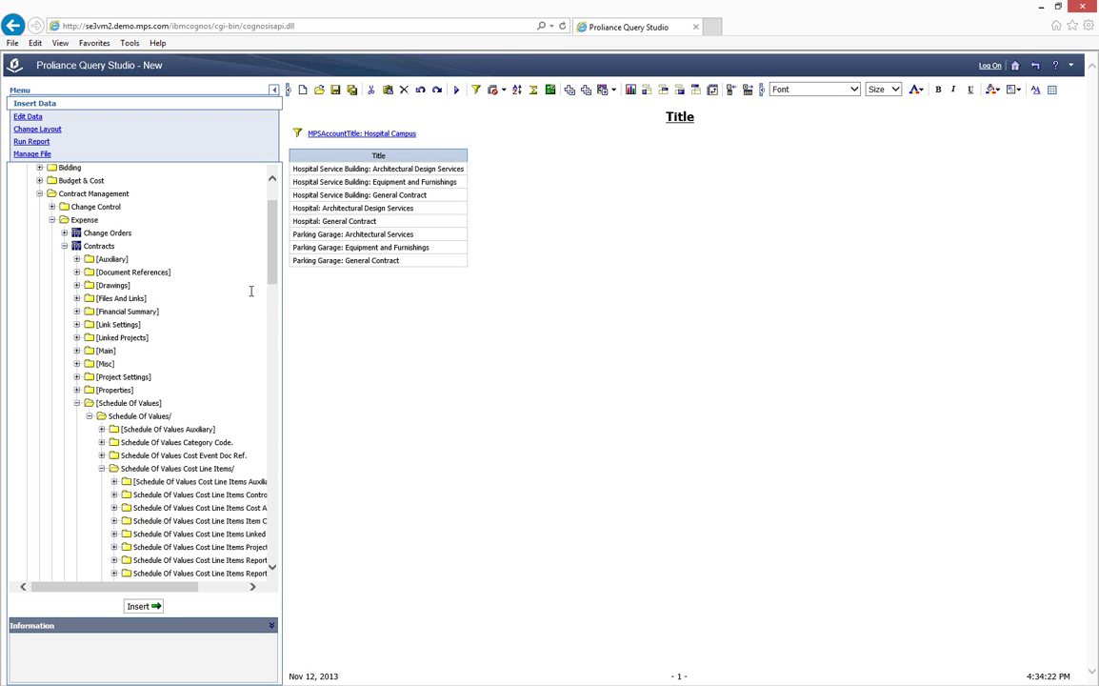
{"action": "left_click_drag", "start_coordinate": [273, 263], "coordinate": [273, 316]}
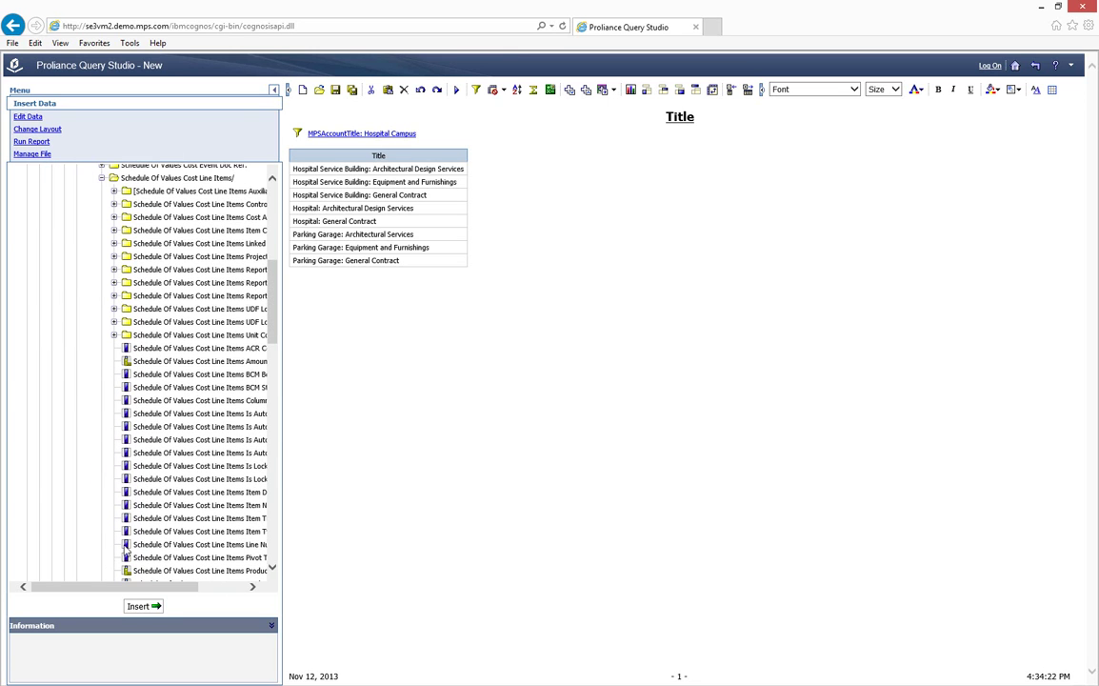
{"action": "left_click_drag", "start_coordinate": [108, 591], "coordinate": [144, 588]}
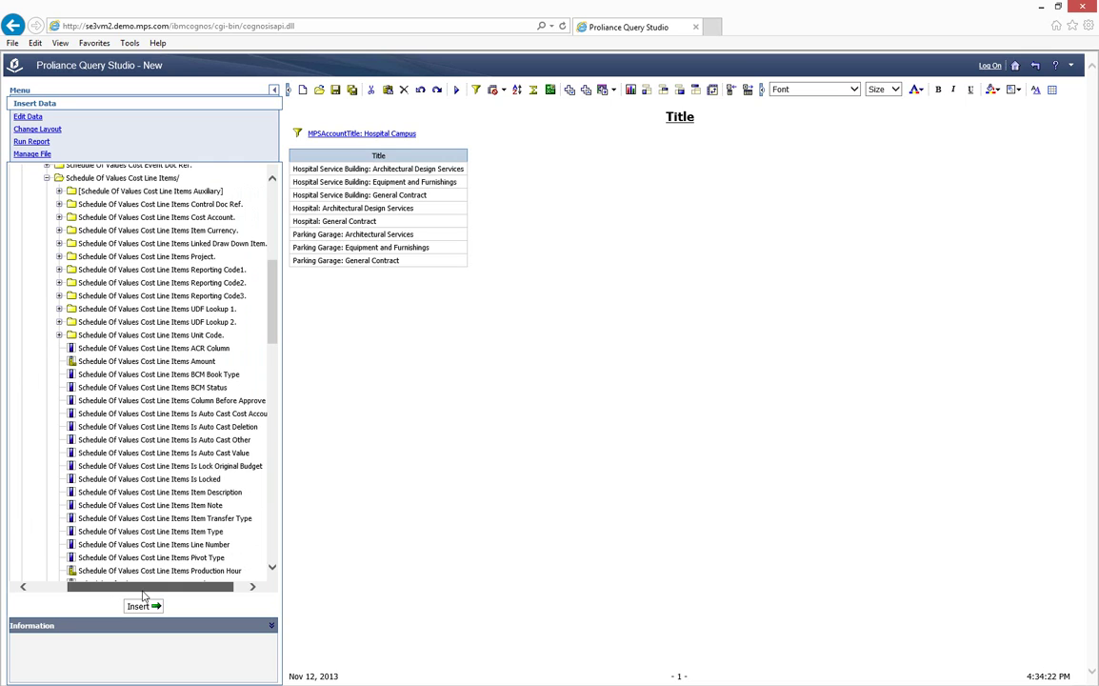
{"action": "left_click", "coordinate": [137, 376]}
{"action": "left_click", "coordinate": [136, 363]}
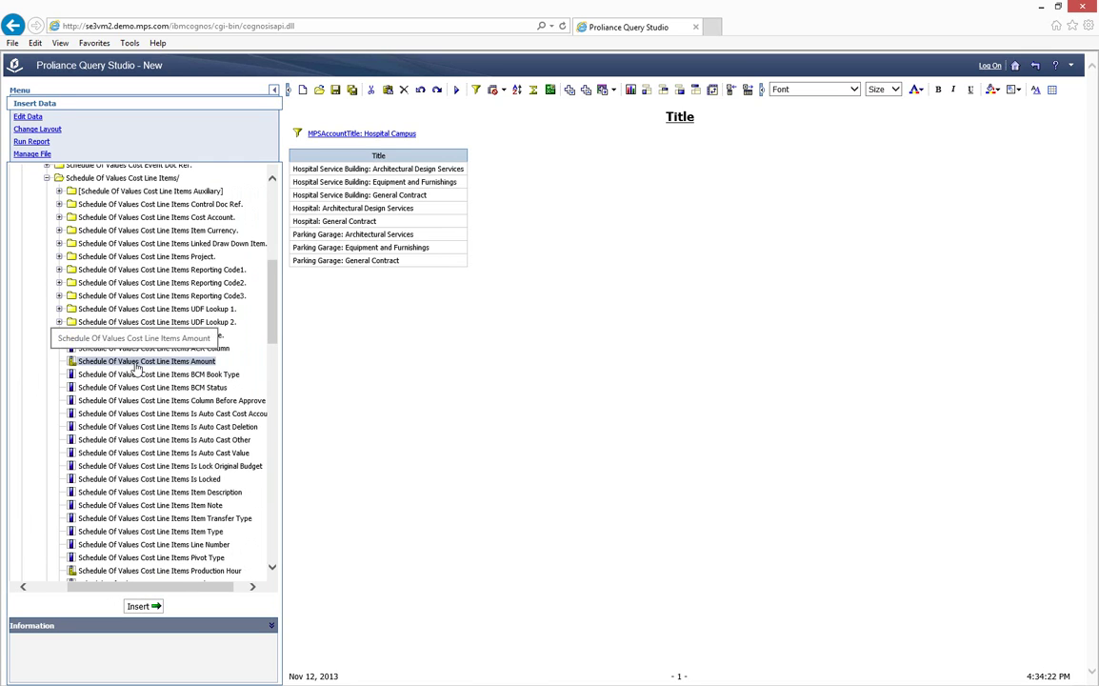
{"action": "left_click_drag", "start_coordinate": [136, 366], "coordinate": [474, 224]}
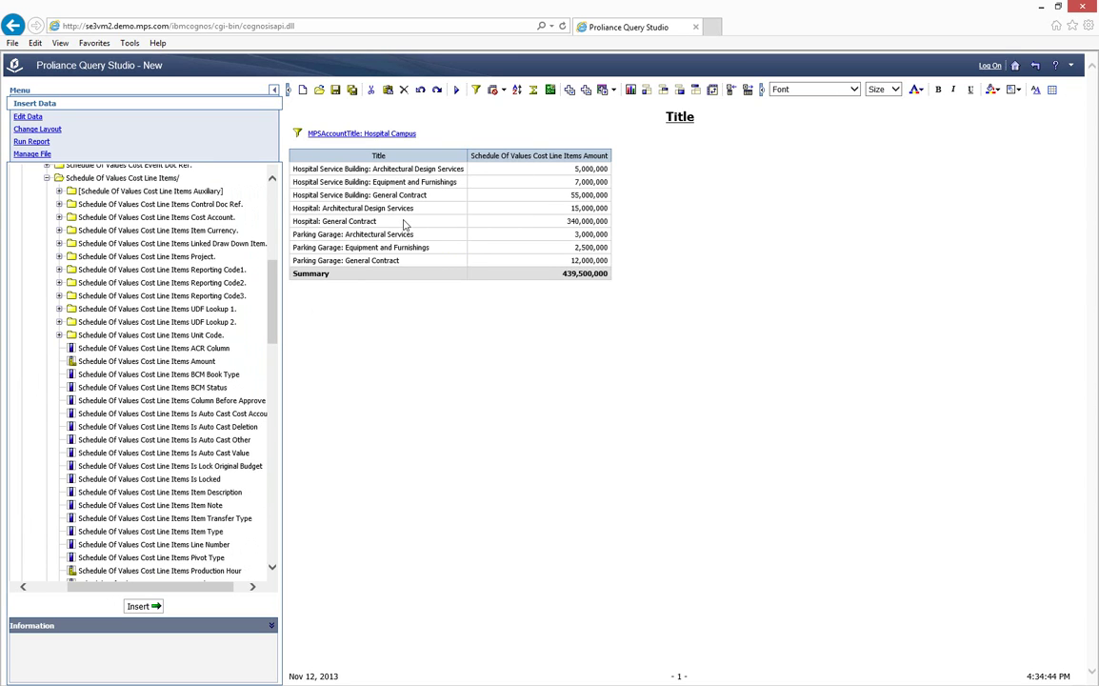
Add the Cost Account Title field to the table.
{"action": "left_click", "coordinate": [58, 218]}
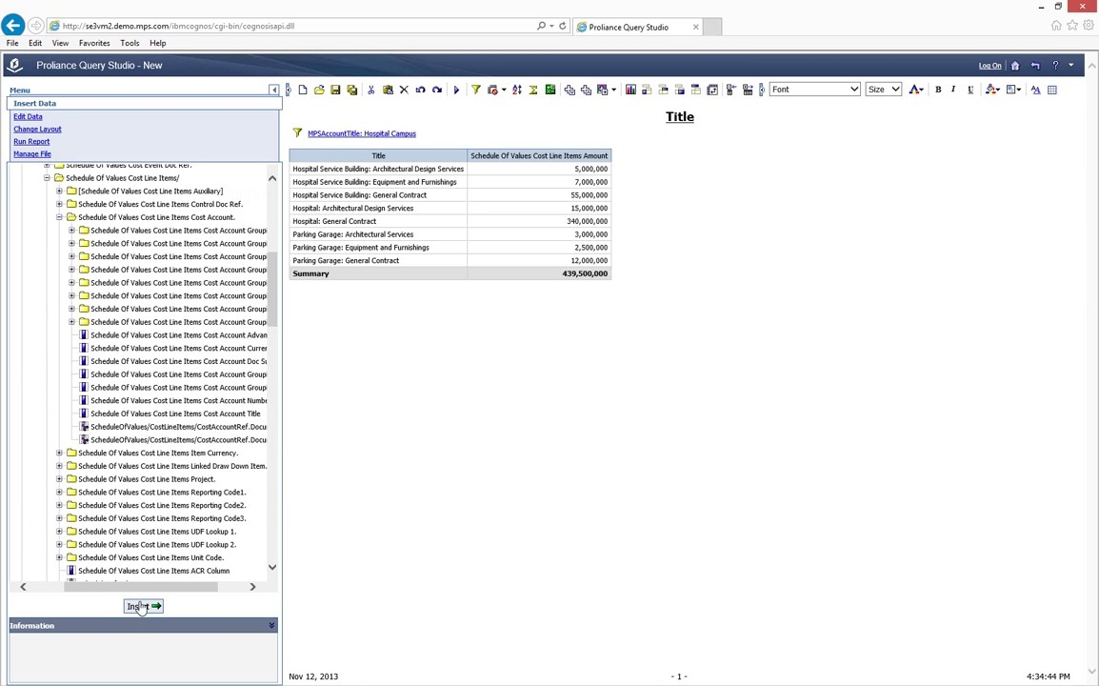
{"action": "left_click_drag", "start_coordinate": [148, 588], "coordinate": [170, 592]}
{"action": "left_click_drag", "start_coordinate": [166, 415], "coordinate": [471, 224]}
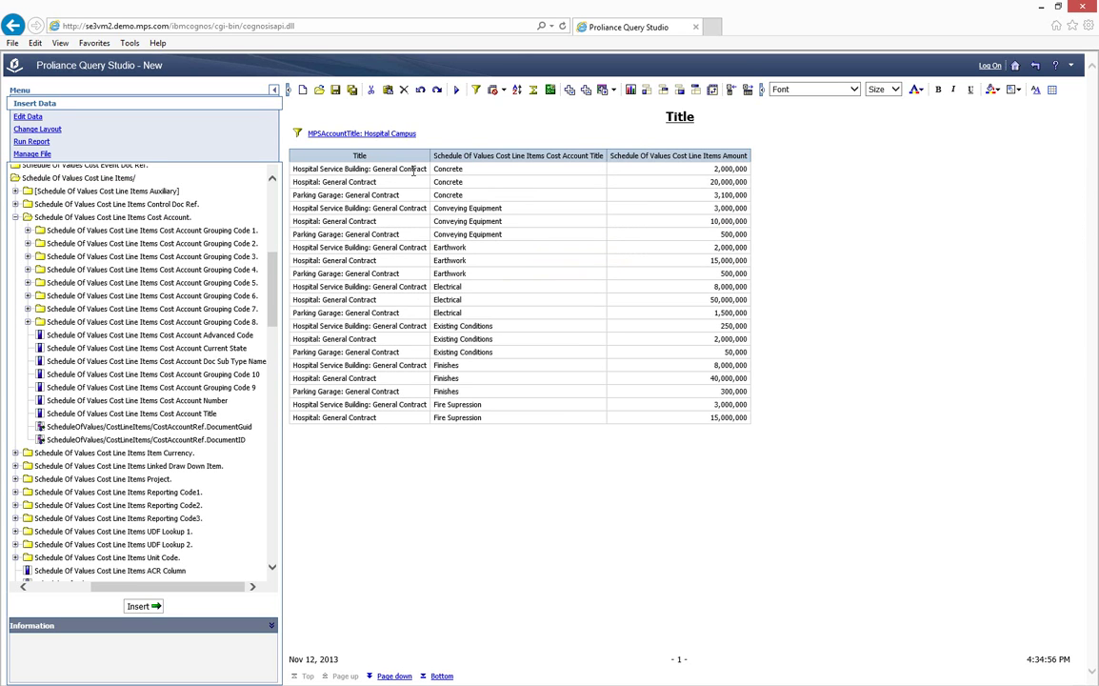
Rename the Cost Account Title column to 'Cost Account'.
{"action": "left_click", "coordinate": [468, 157]}
{"action": "double_click", "coordinate": [469, 157]}
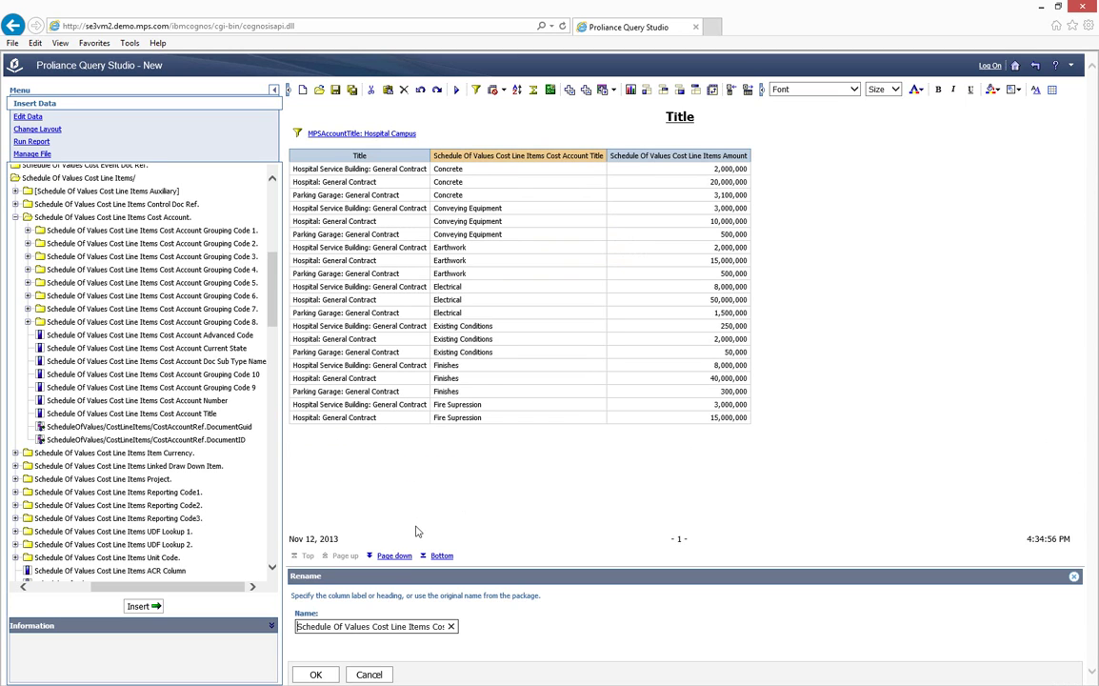
{"action": "left_click", "coordinate": [450, 626]}
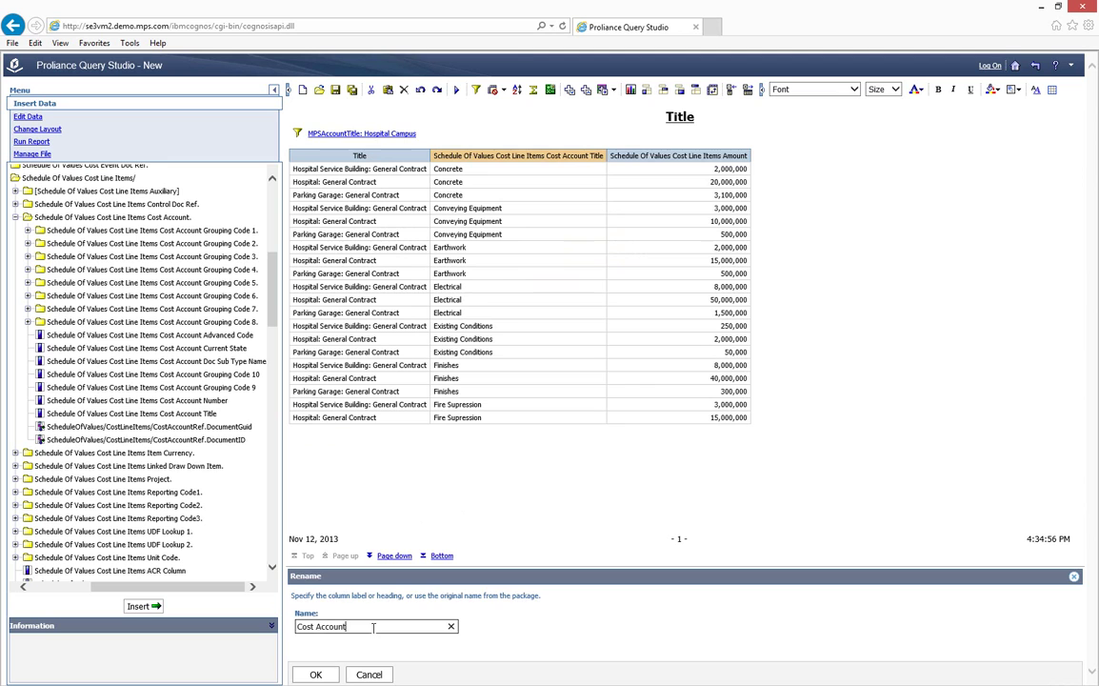
{"action": "type", "text": "Cost Account"}
{"action": "left_click", "coordinate": [316, 674]}
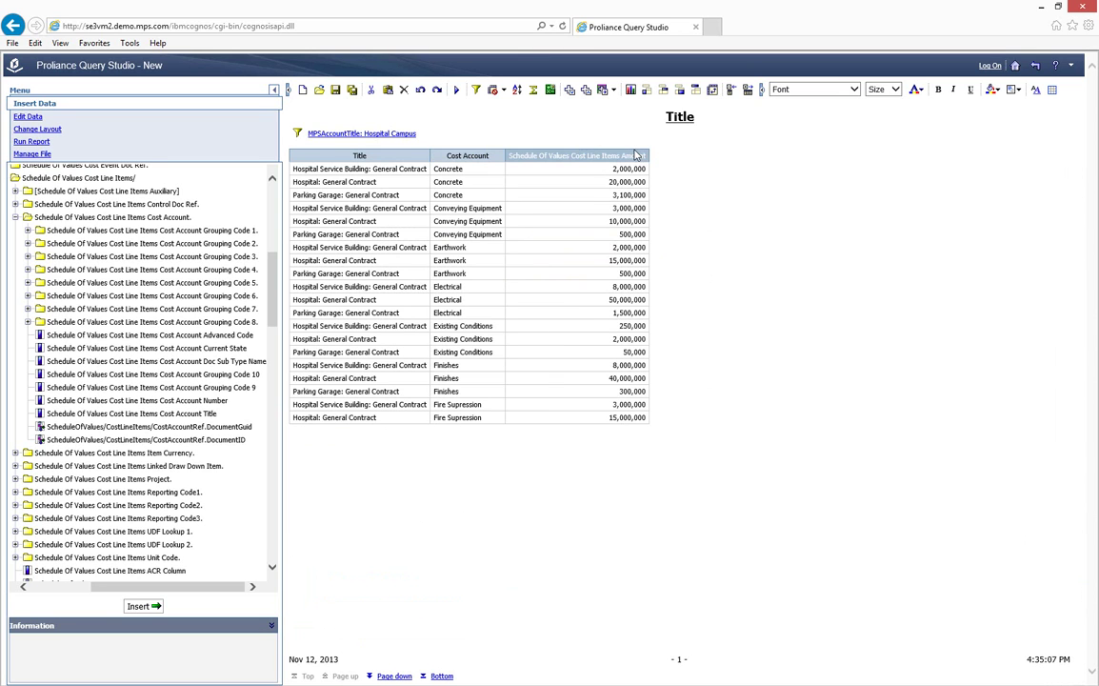
Trim the long Cost Line Items amount heading down to 'Amount'.
{"action": "double_click", "coordinate": [623, 155]}
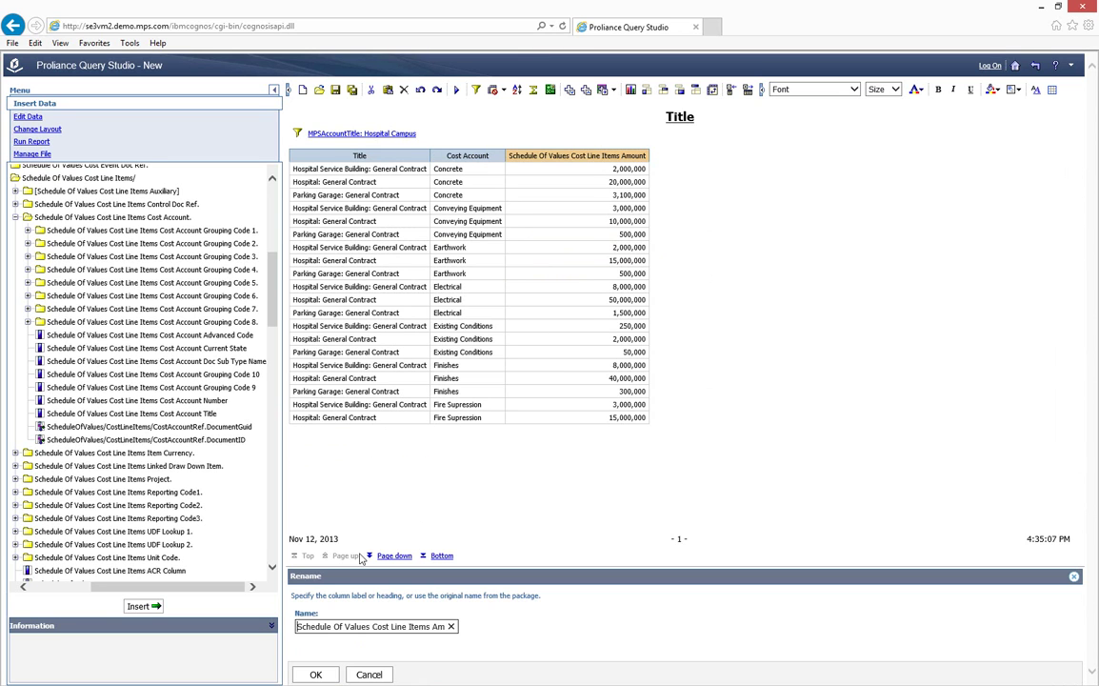
{"action": "left_click_drag", "start_coordinate": [431, 628], "coordinate": [277, 625]}
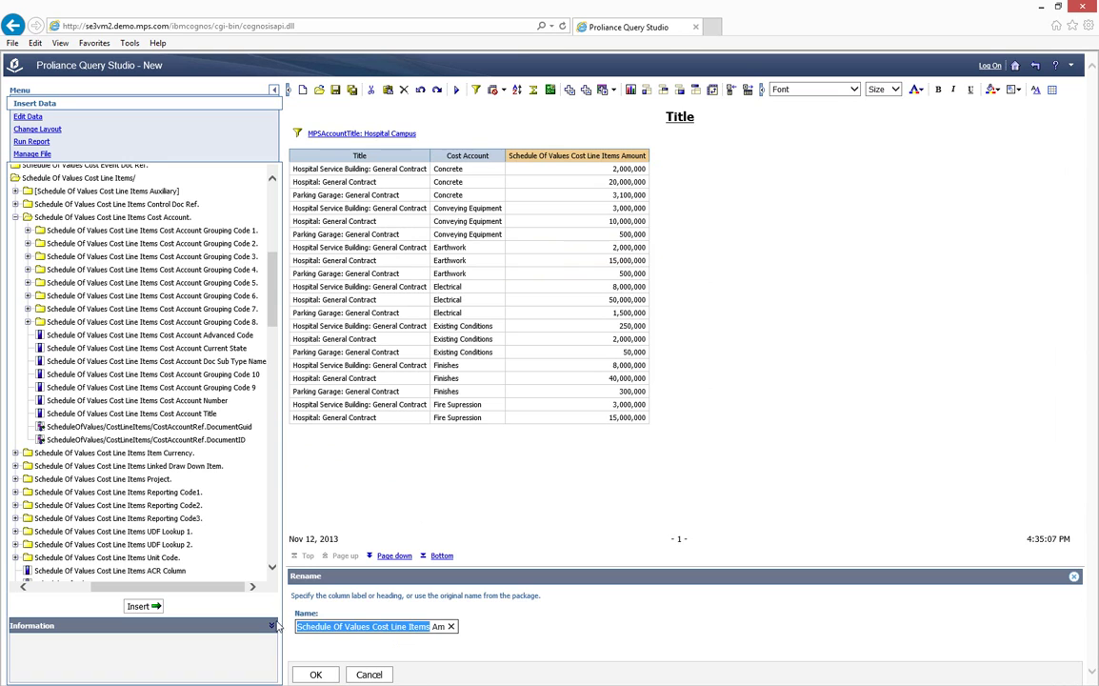
{"action": "key", "text": "BackSpace"}
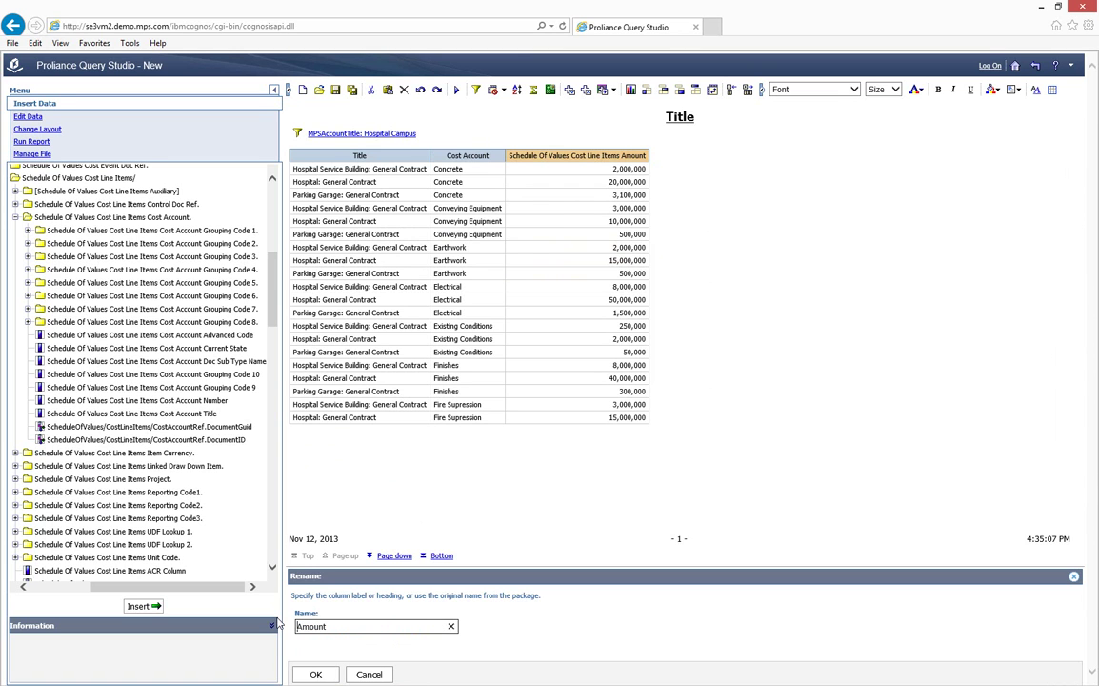
{"action": "left_click", "coordinate": [316, 674]}
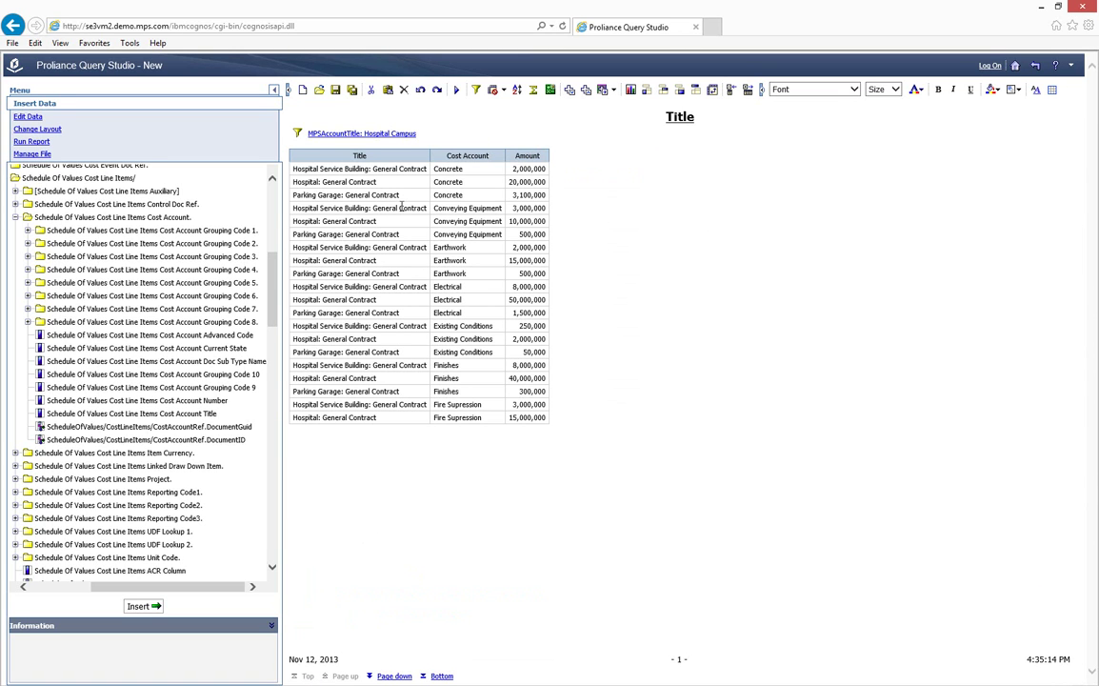
Pivot on Cost Account and swap rows and columns, giving contracts as columns with Summary totals.
{"action": "left_click", "coordinate": [466, 155]}
{"action": "left_click", "coordinate": [663, 89]}
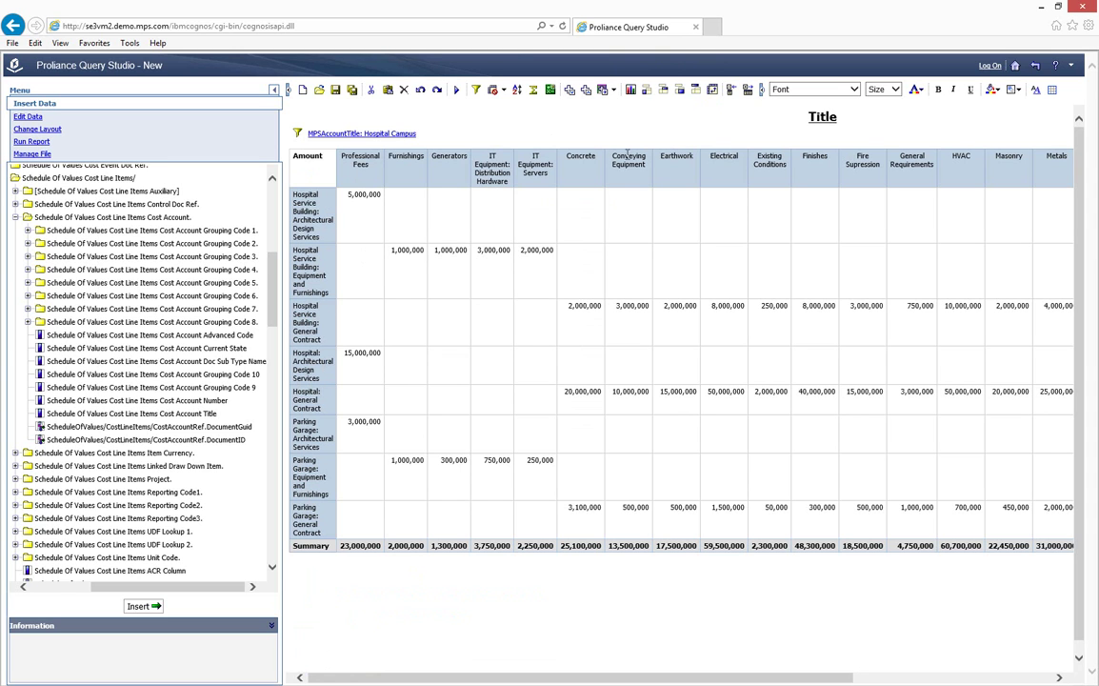
{"action": "left_click", "coordinate": [714, 92]}
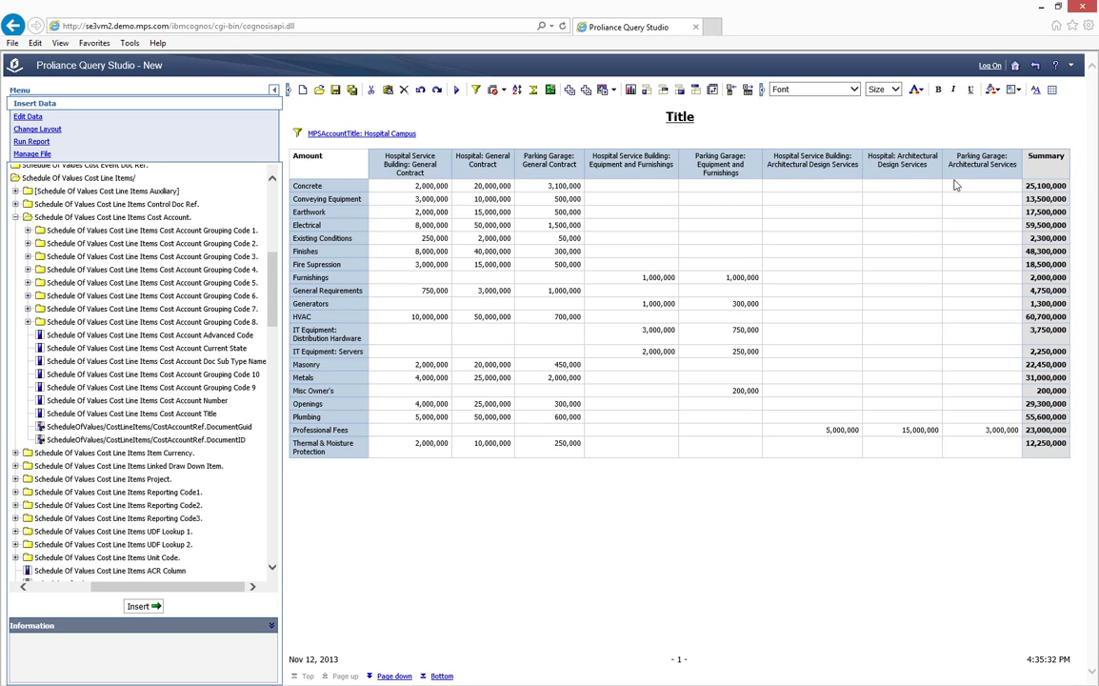
{"action": "left_click", "coordinate": [408, 164]}
Filter the contract columns to Hospital: General Contract and Parking Garage: Equipment and Furnishings.
{"action": "right_click", "coordinate": [409, 166]}
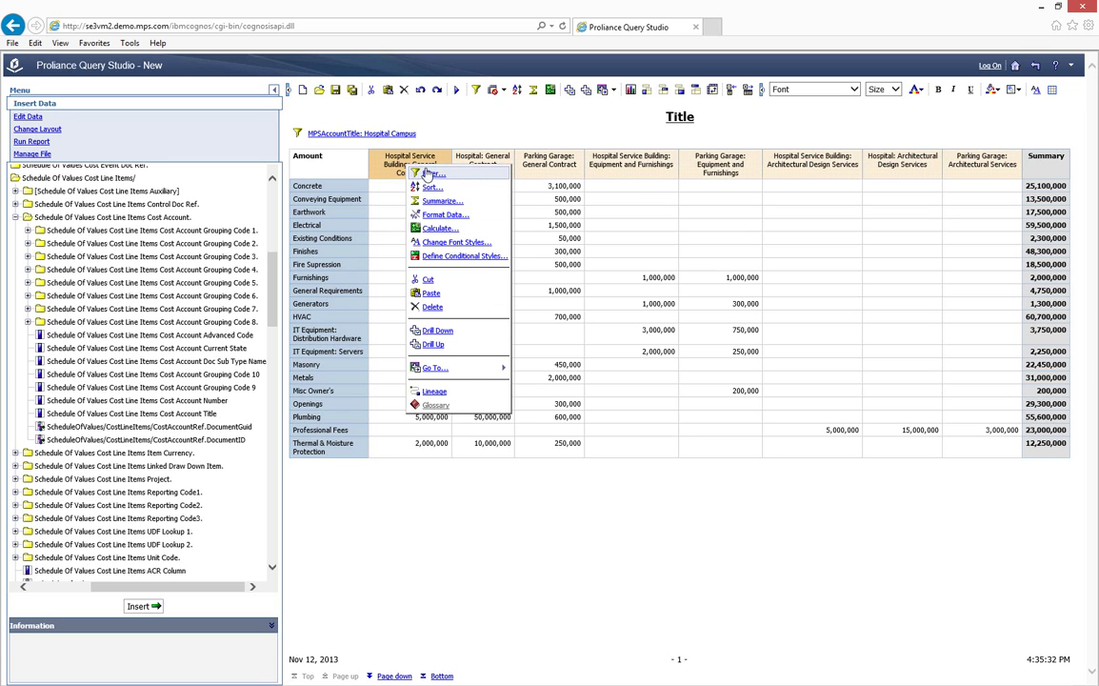
{"action": "left_click", "coordinate": [431, 174]}
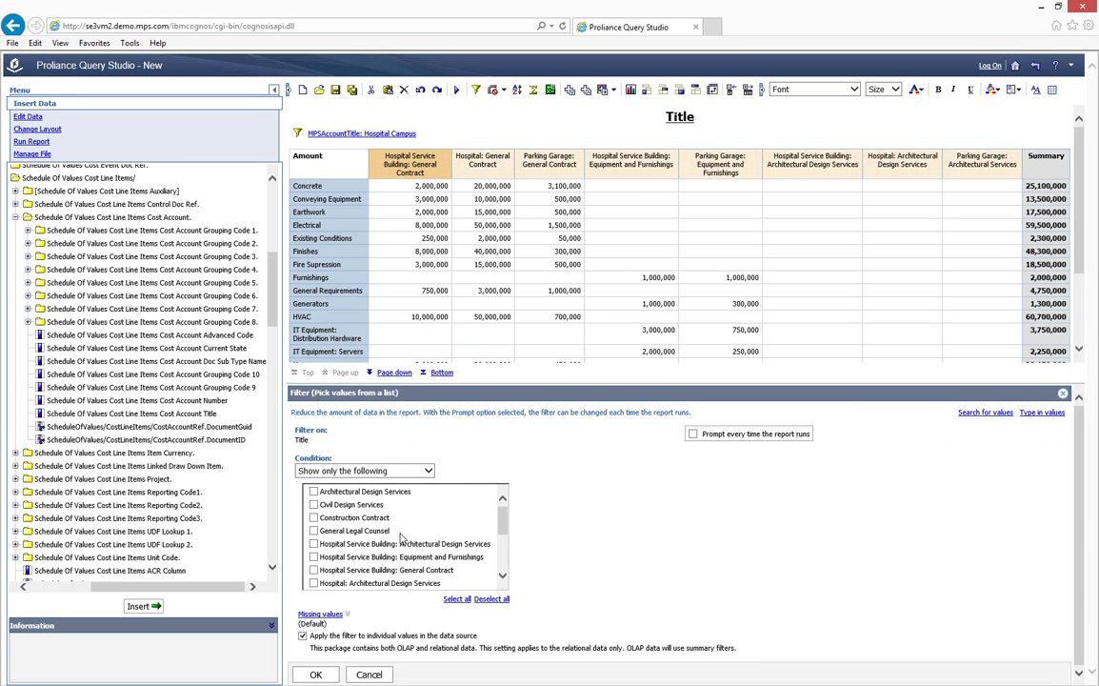
{"action": "left_click_drag", "start_coordinate": [504, 517], "coordinate": [503, 545]}
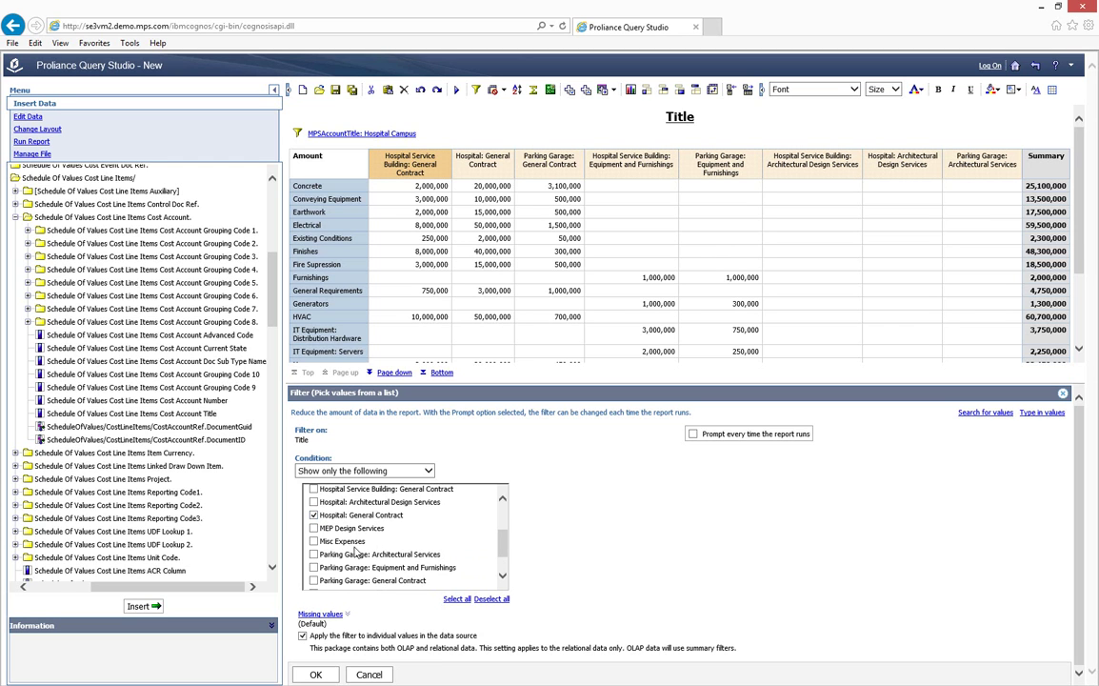
{"action": "left_click", "coordinate": [313, 567]}
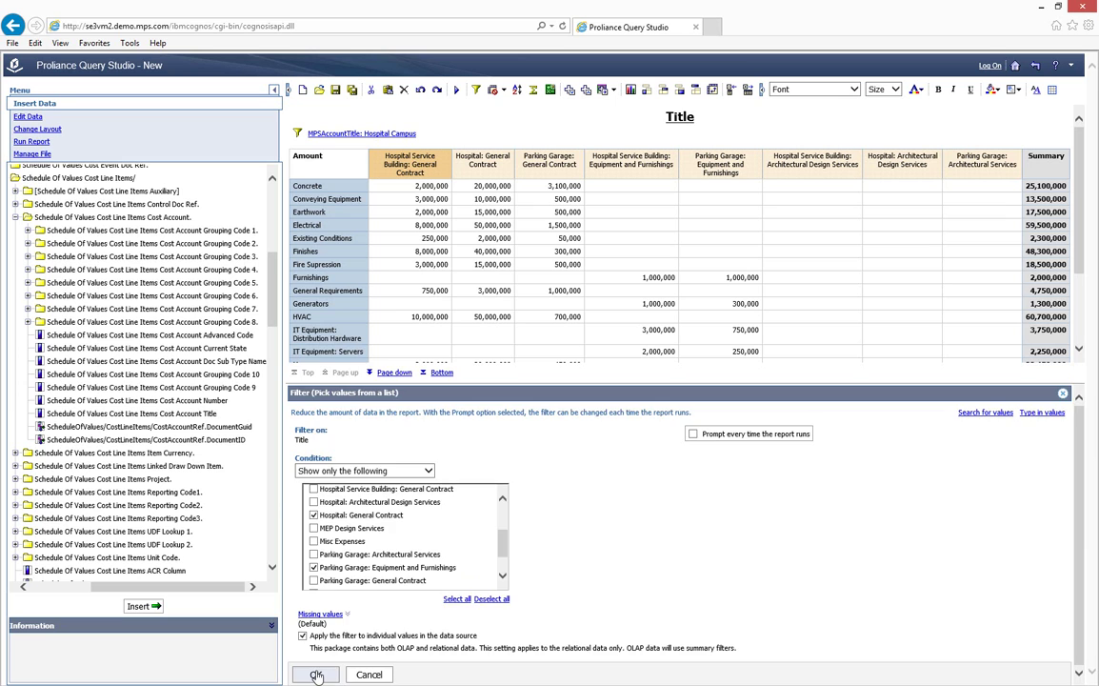
{"action": "left_click", "coordinate": [316, 674]}
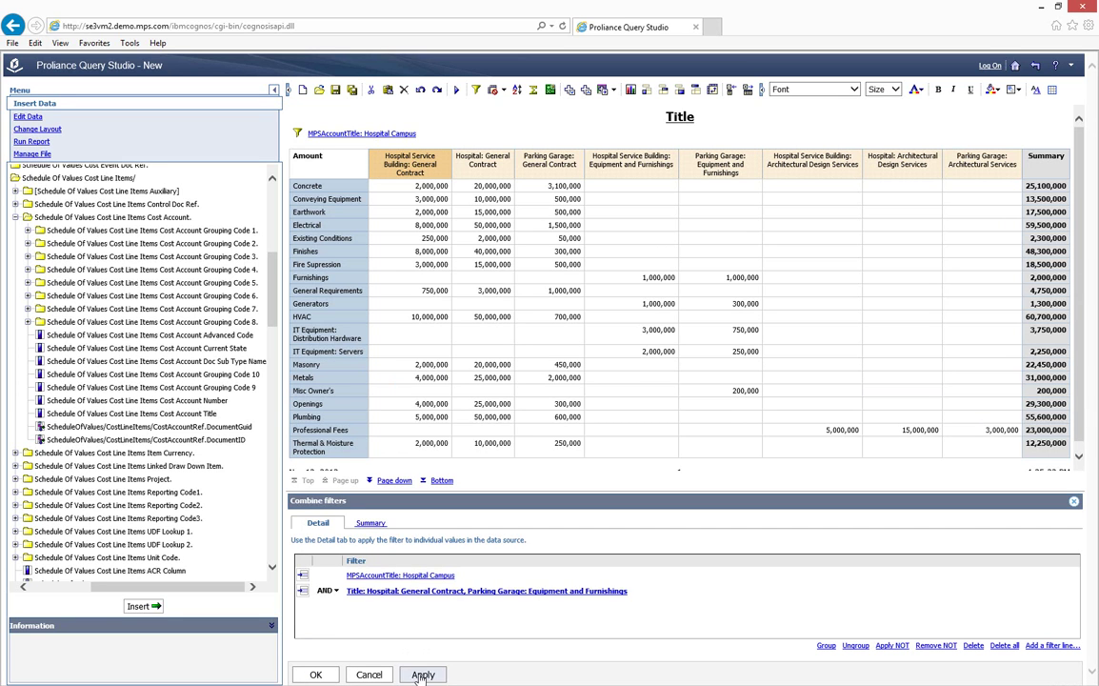
{"action": "left_click", "coordinate": [423, 674]}
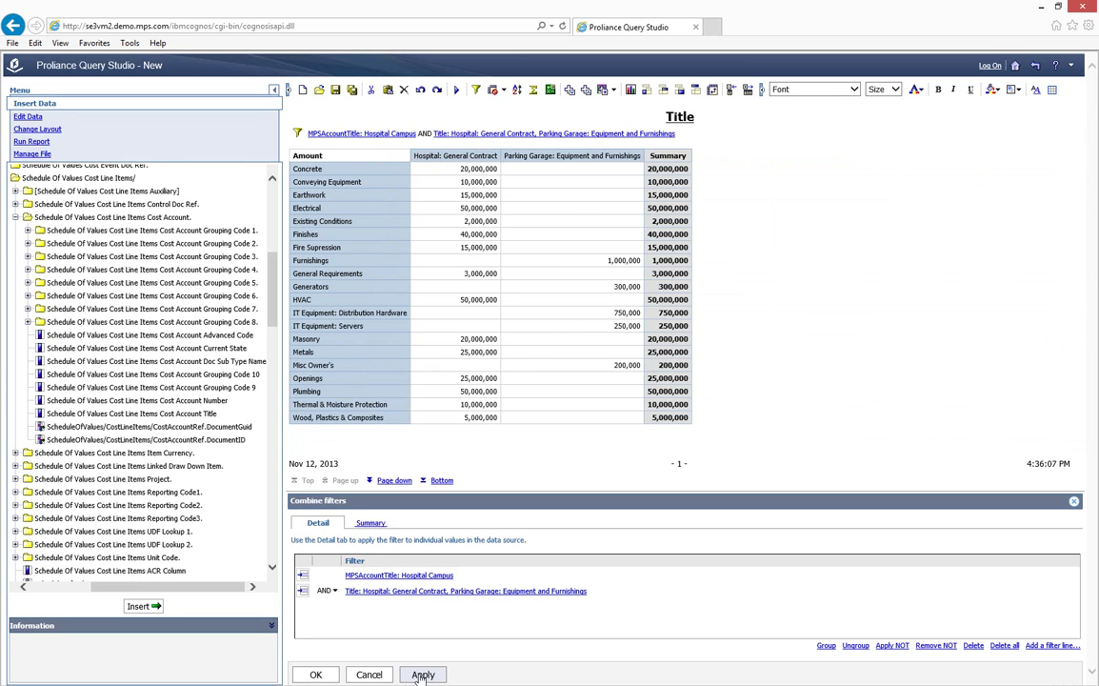
Replace the placeholder Title heading with 'Contract Pivot Summary'.
{"action": "left_click", "coordinate": [315, 674]}
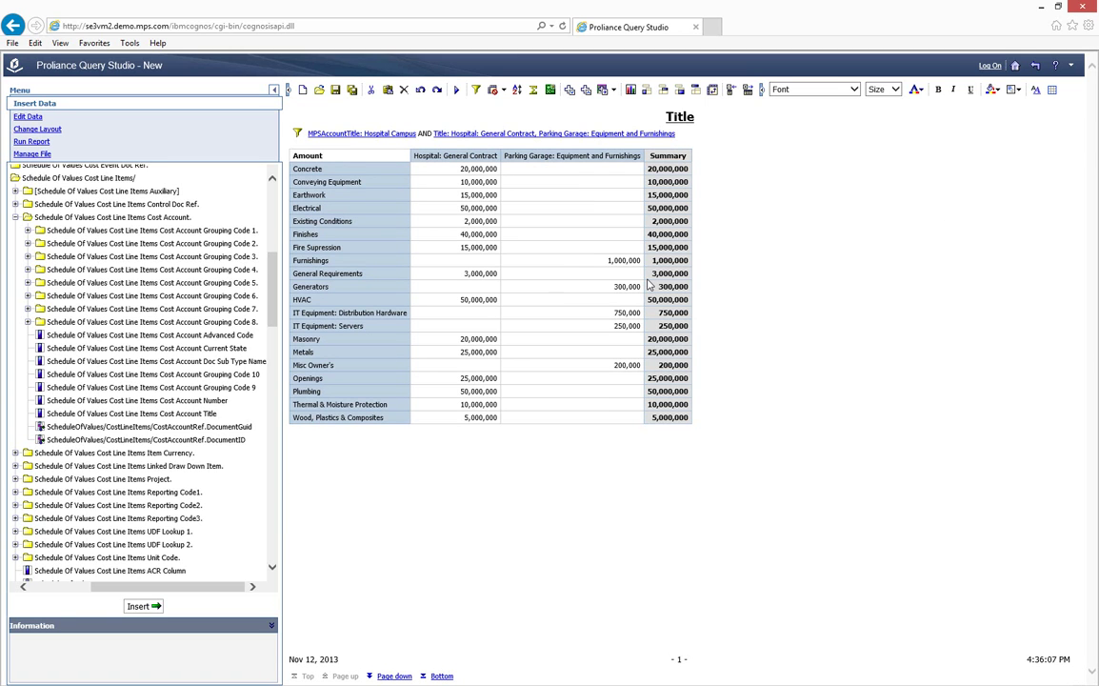
{"action": "left_click", "coordinate": [616, 117]}
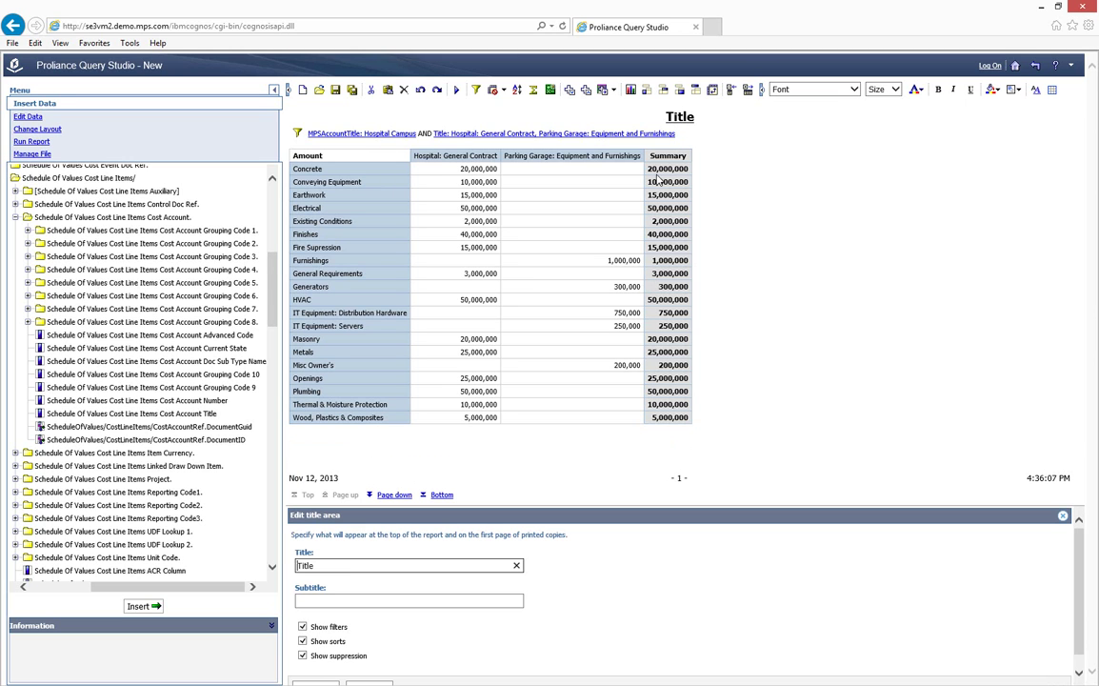
{"action": "left_click_drag", "start_coordinate": [349, 569], "coordinate": [287, 570]}
{"action": "type", "text": "Contract Pivot Summary"}
{"action": "left_click", "coordinate": [323, 681]}
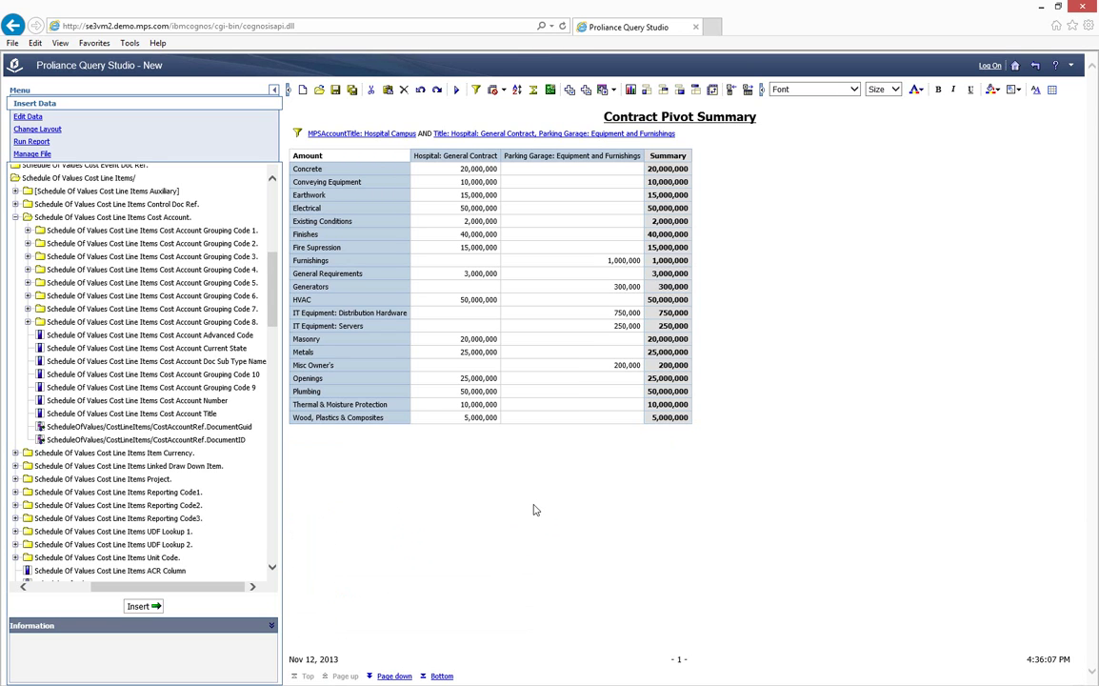